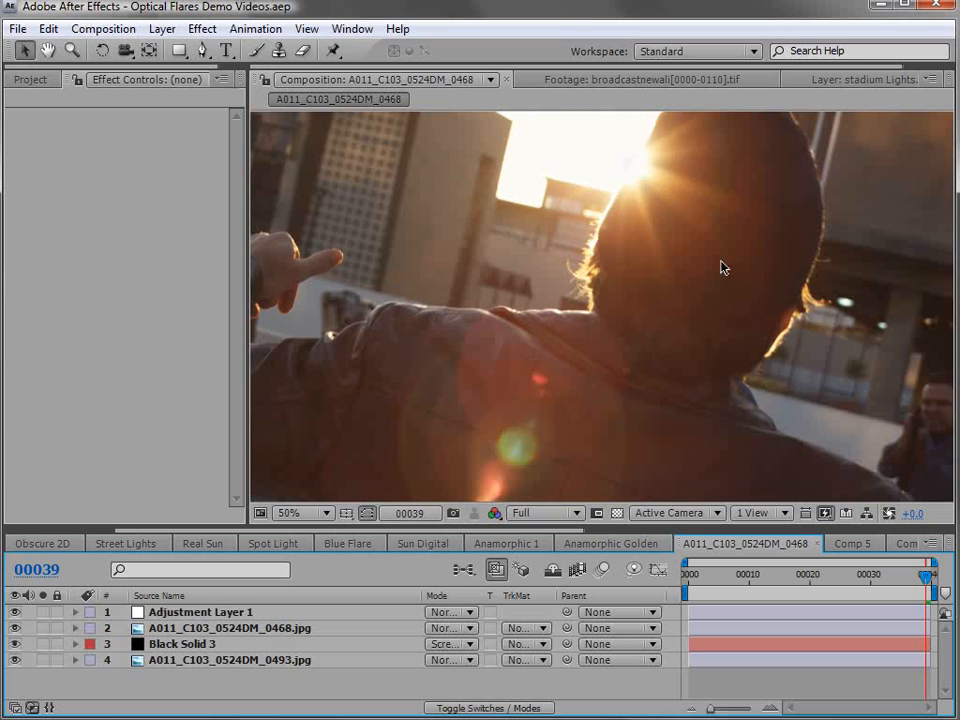
- Hide the A011_C103_0524DM_0468.jpg layer in the A011_C103_0524DM_0468 composition
{"action": "left_click", "coordinate": [150, 628]}
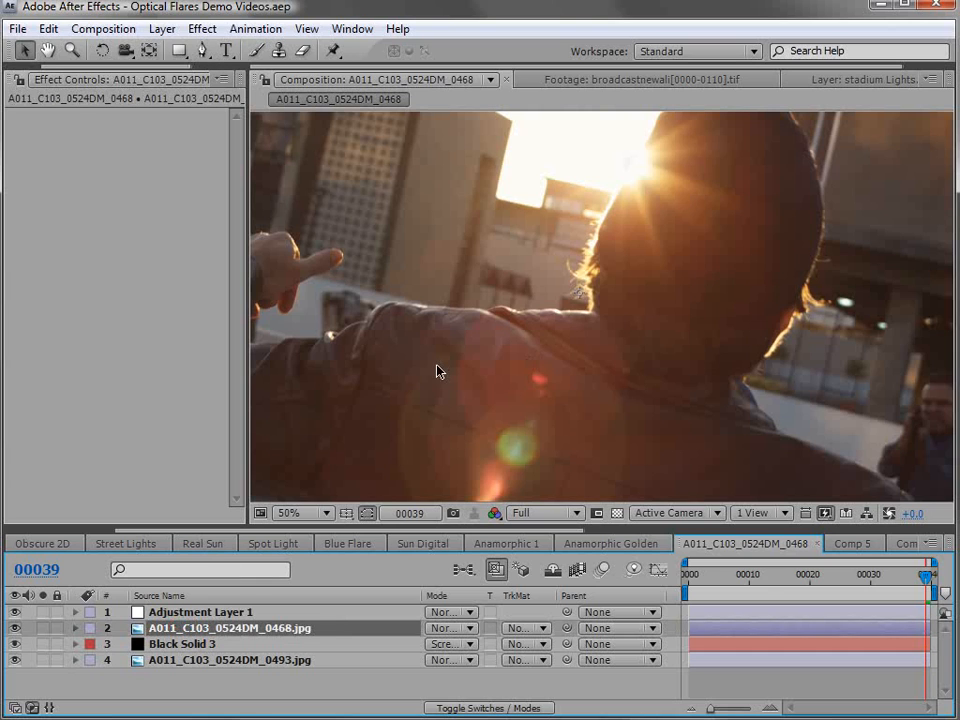
{"action": "key", "text": "comma"}
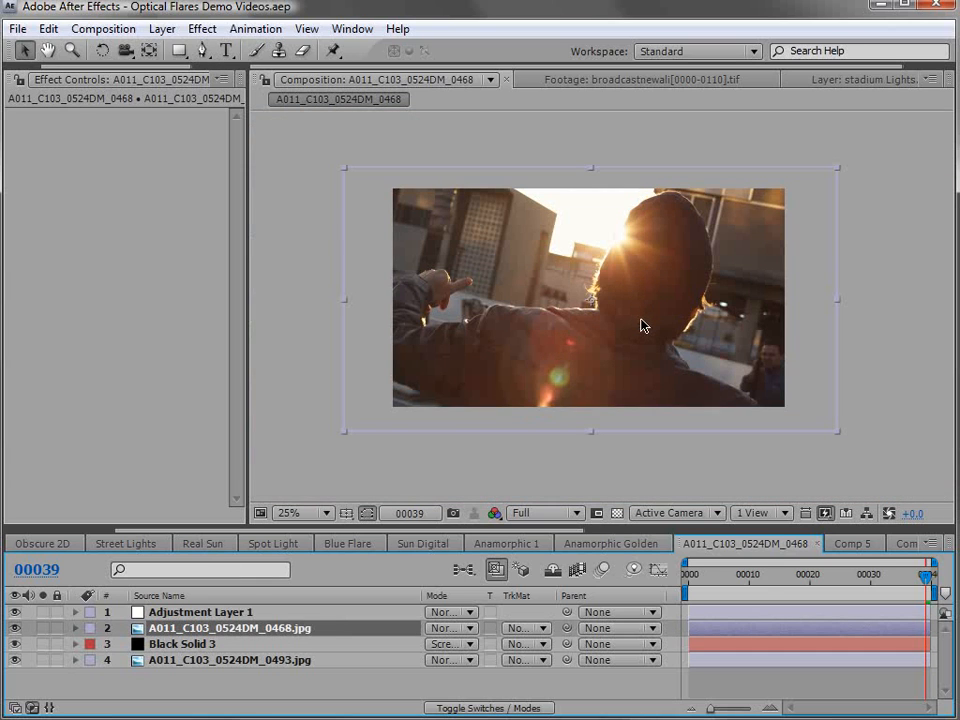
{"action": "left_click", "coordinate": [15, 628]}
{"action": "key", "text": "period"}
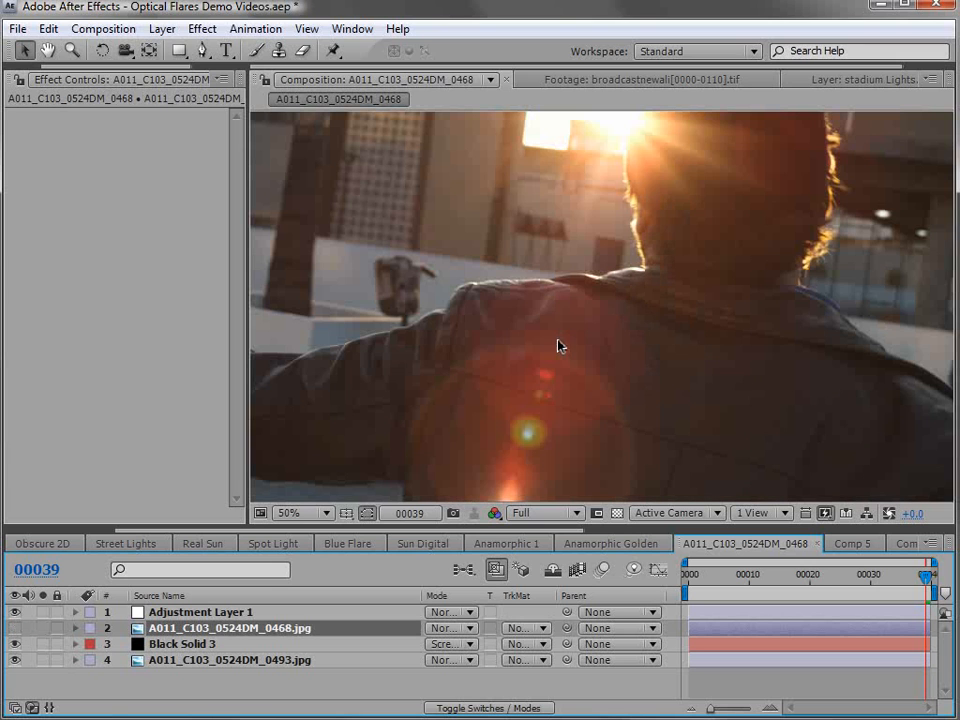
- Move the Optical Flares light position on the Black Solid 3 layer to about 939, 165
{"action": "left_click", "coordinate": [155, 644]}
{"action": "left_click", "coordinate": [74, 114]}
{"action": "left_click_drag", "start_coordinate": [621, 122], "coordinate": [622, 151]}
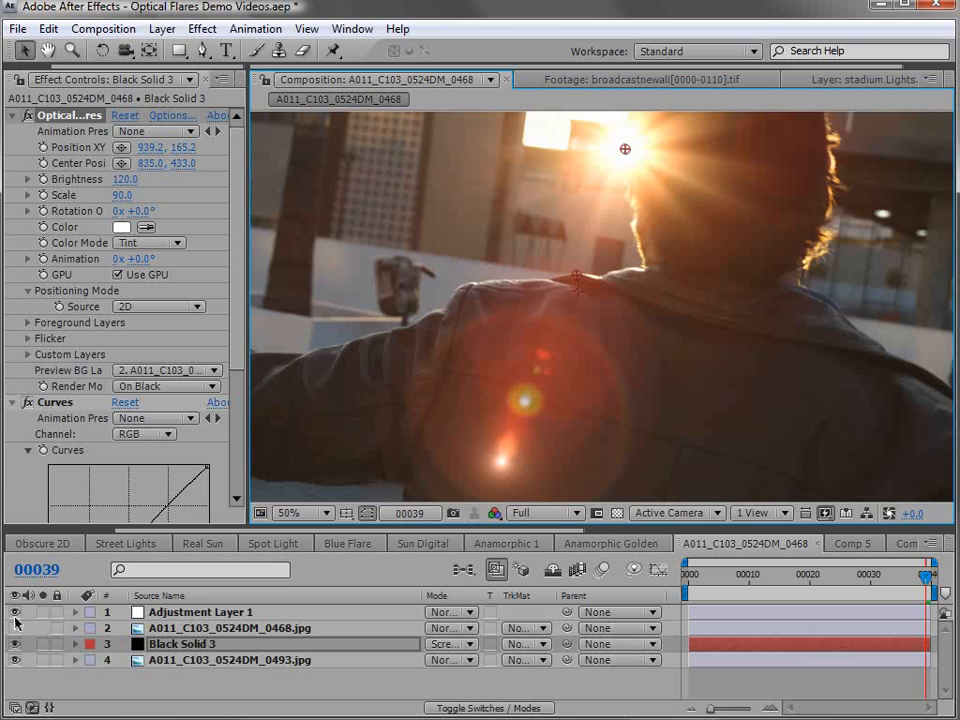
- Open the Optical Flares options for Black Solid 3, preview the flare at different positions, and accept the dialog
{"action": "left_click", "coordinate": [168, 116]}
{"action": "left_click_drag", "start_coordinate": [176, 103], "coordinate": [340, 92]}
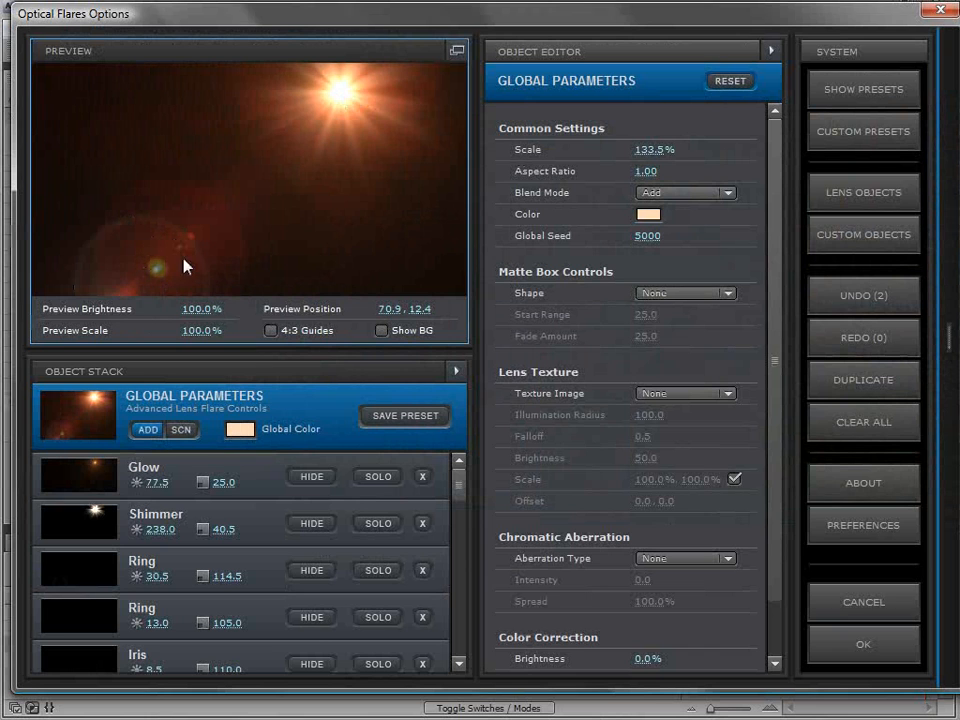
{"action": "left_click_drag", "start_coordinate": [305, 140], "coordinate": [173, 120]}
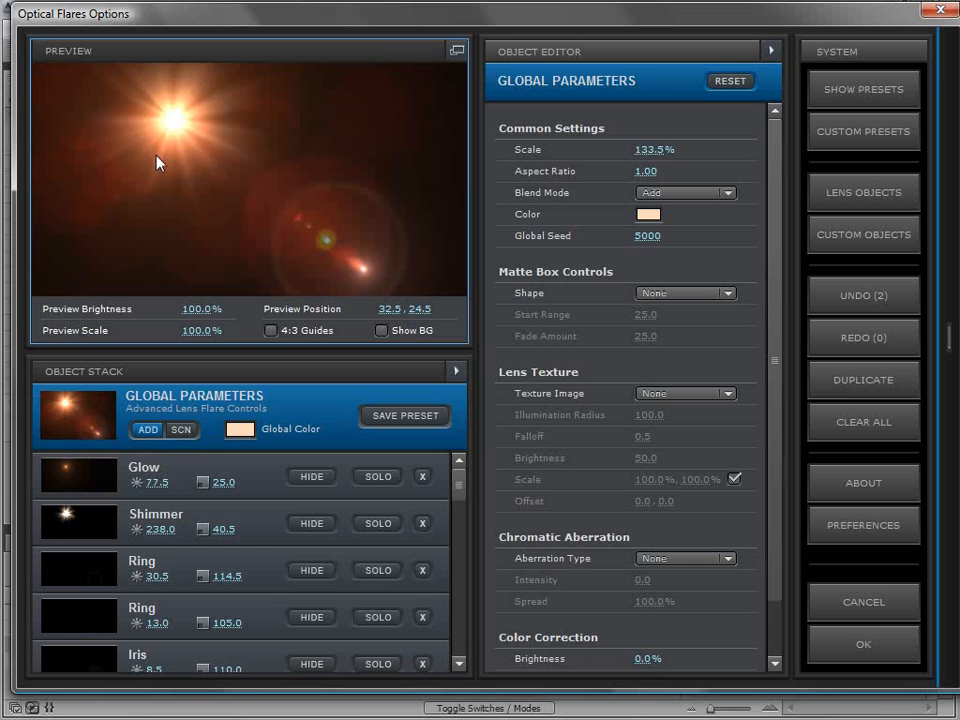
{"action": "left_click", "coordinate": [900, 644]}
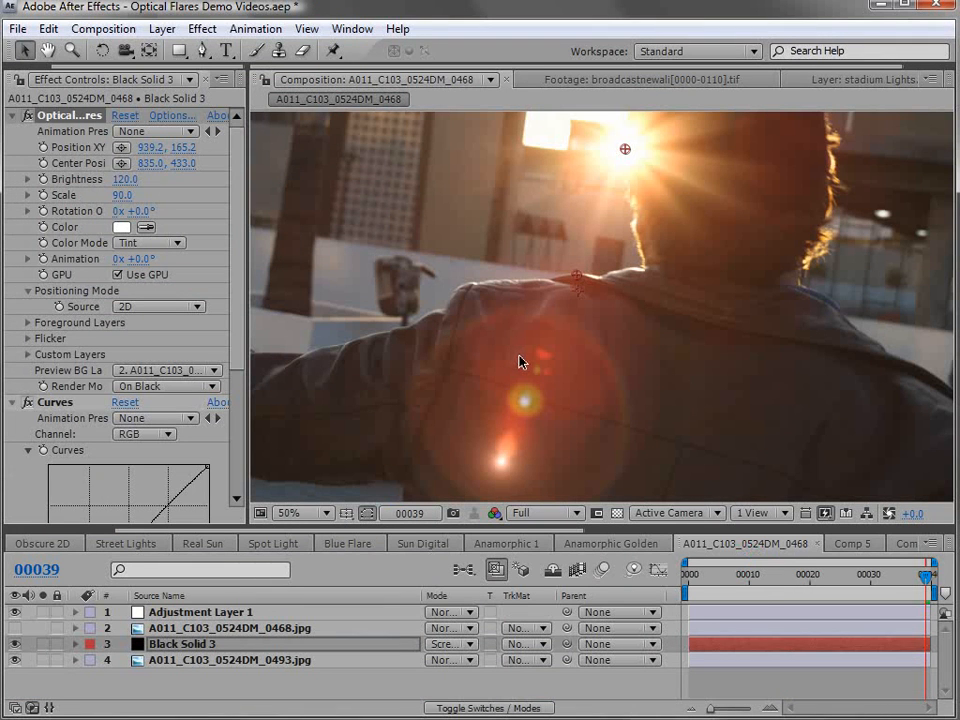
- Review the flare recreations in the Anamorphic Golden, Anamorphic 1, Sun Digital and Blue Flare compositions
{"action": "left_click", "coordinate": [594, 543]}
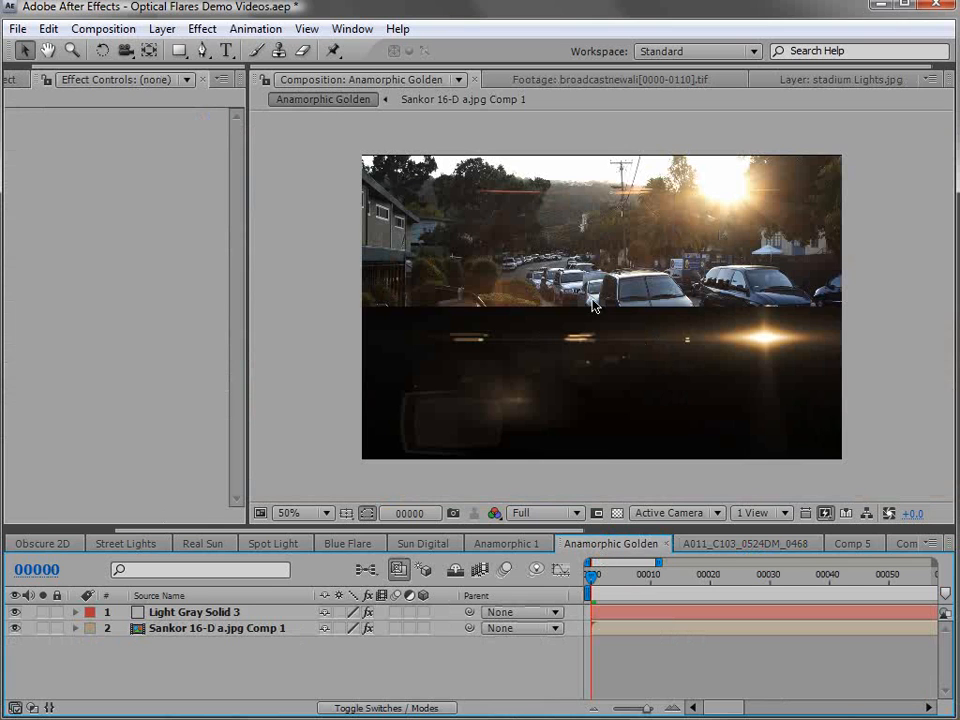
{"action": "key", "text": "period"}
{"action": "left_click_drag", "start_coordinate": [808, 246], "coordinate": [771, 308]}
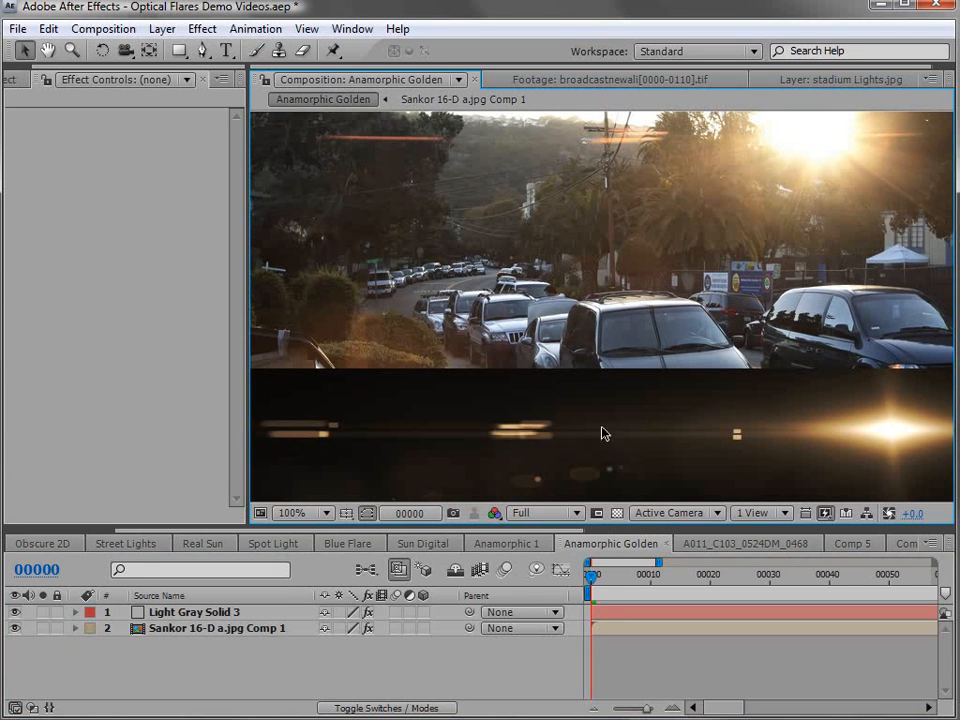
{"action": "key", "text": "comma"}
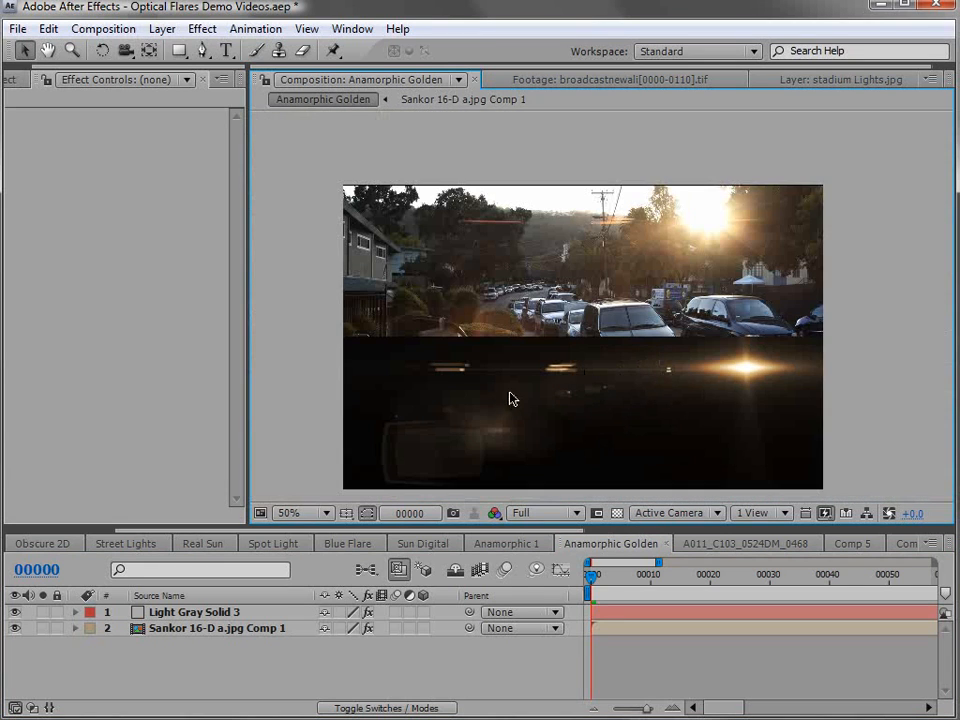
{"action": "left_click", "coordinate": [507, 546]}
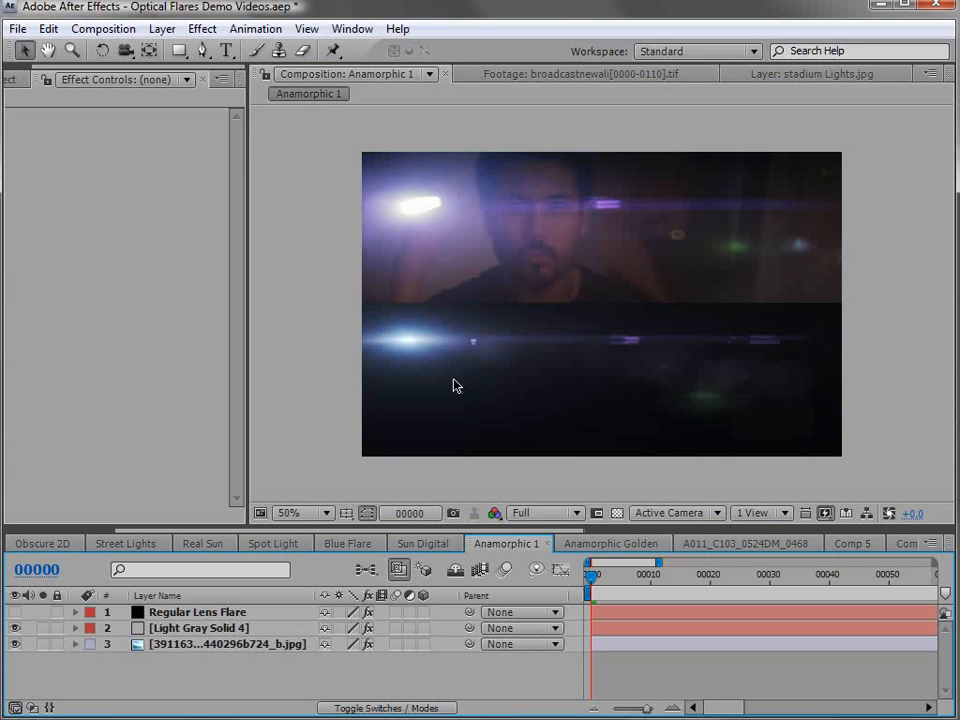
{"action": "left_click", "coordinate": [430, 547]}
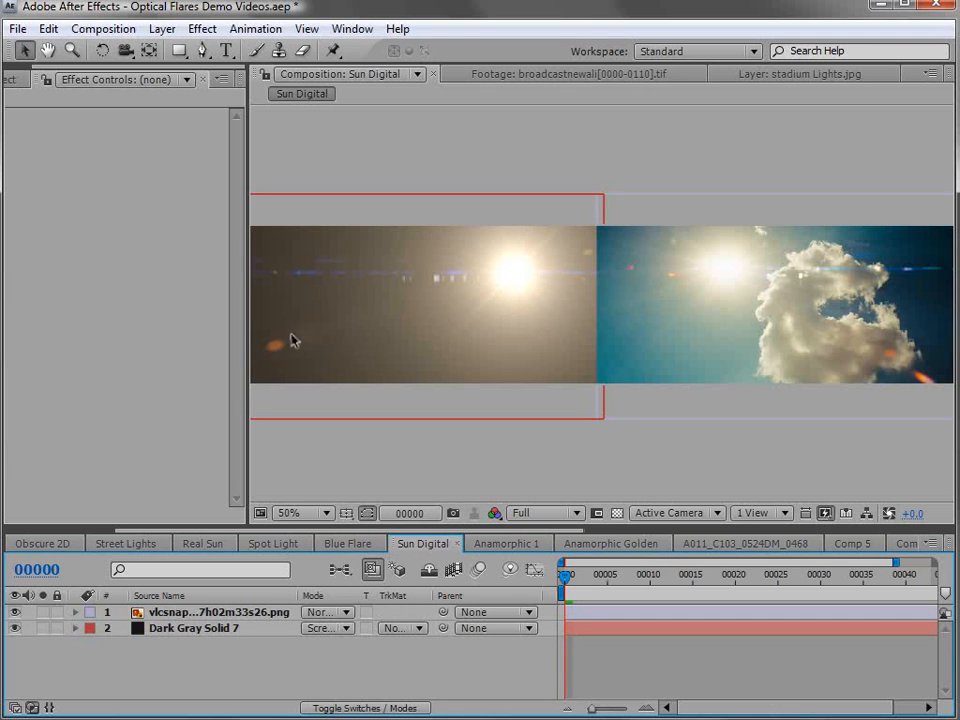
{"action": "left_click", "coordinate": [364, 543]}
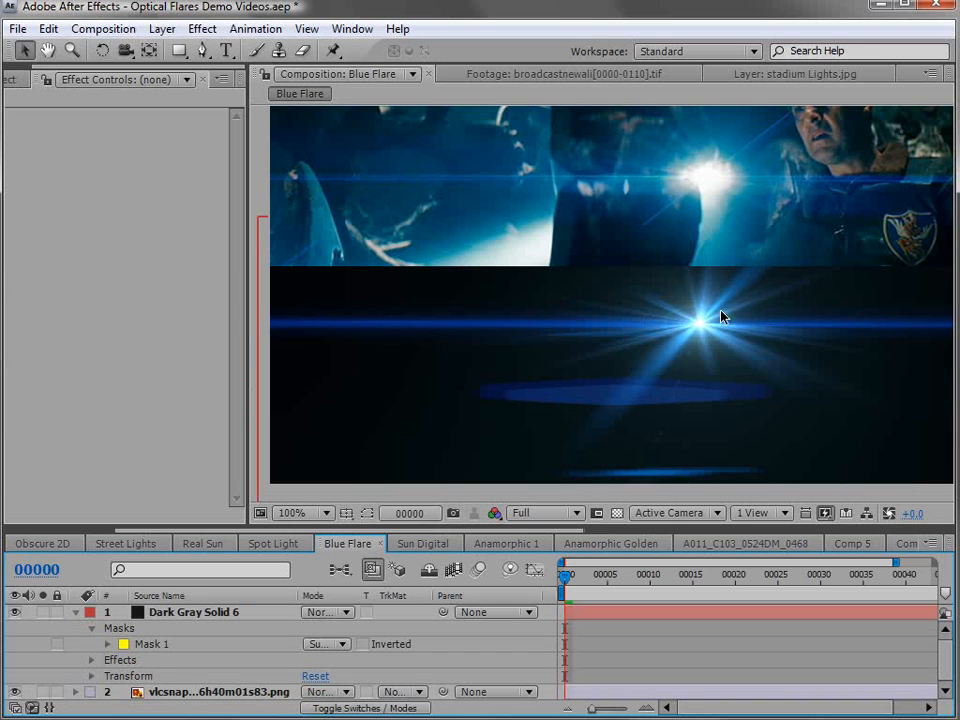
- In the Spot Light composition, move the Dark Gray Solid 4 layer's flare position to about 369, 44
{"action": "left_click", "coordinate": [273, 543]}
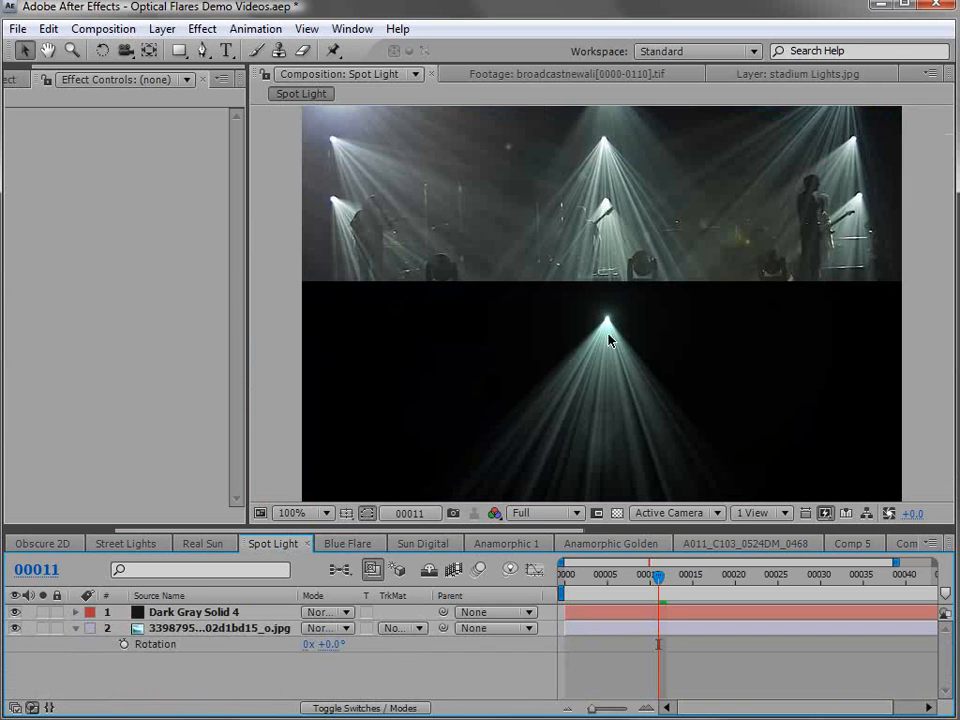
{"action": "left_click", "coordinate": [172, 612]}
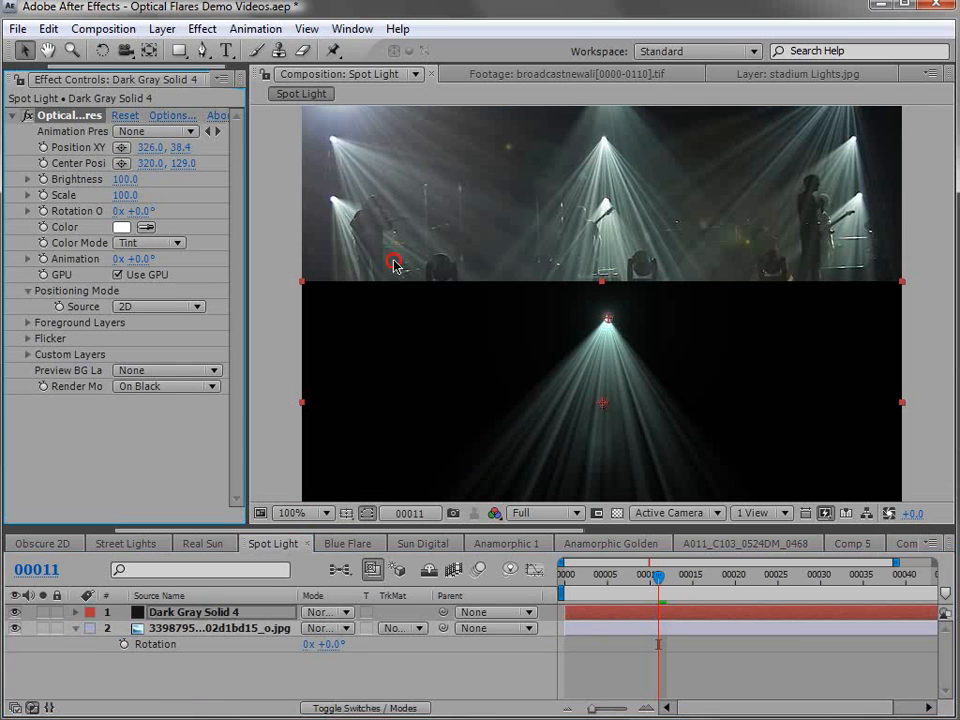
{"action": "left_click_drag", "start_coordinate": [603, 319], "coordinate": [648, 324]}
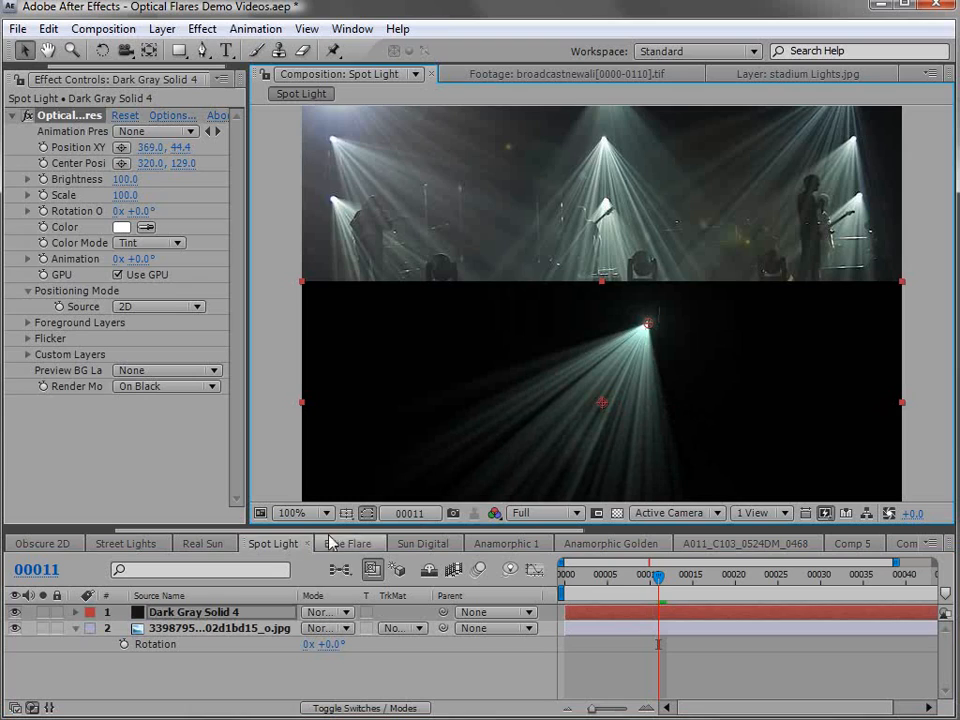
- In the Real Sun composition, reposition the Dark Gray Solid 3 layer's flare slightly down and right, to about X 589
{"action": "left_click", "coordinate": [204, 543]}
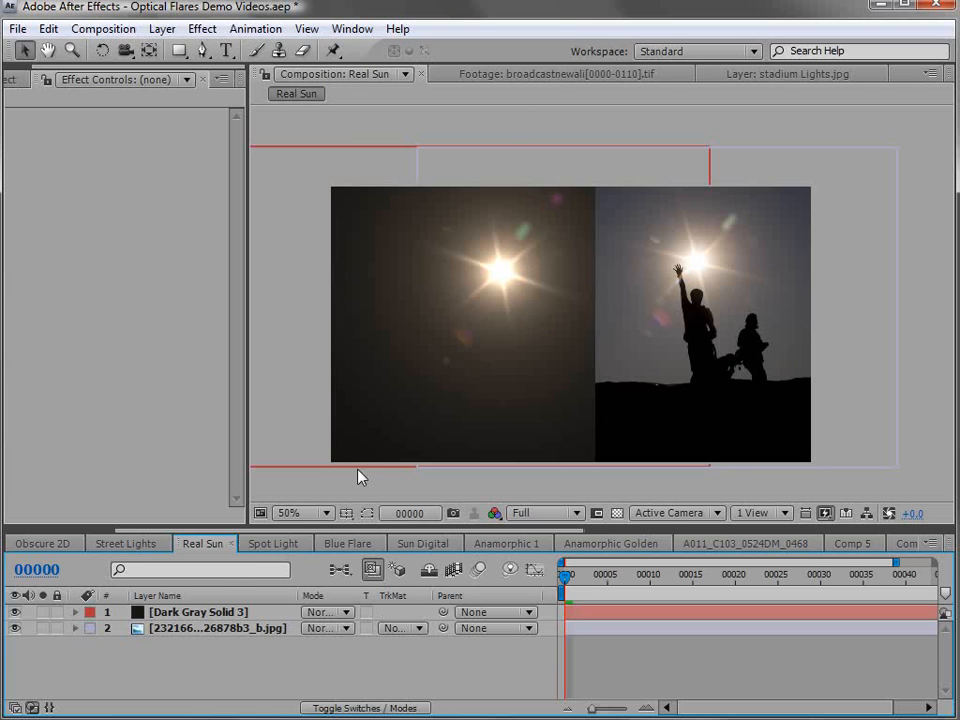
{"action": "left_click", "coordinate": [225, 612]}
{"action": "left_click", "coordinate": [214, 157]}
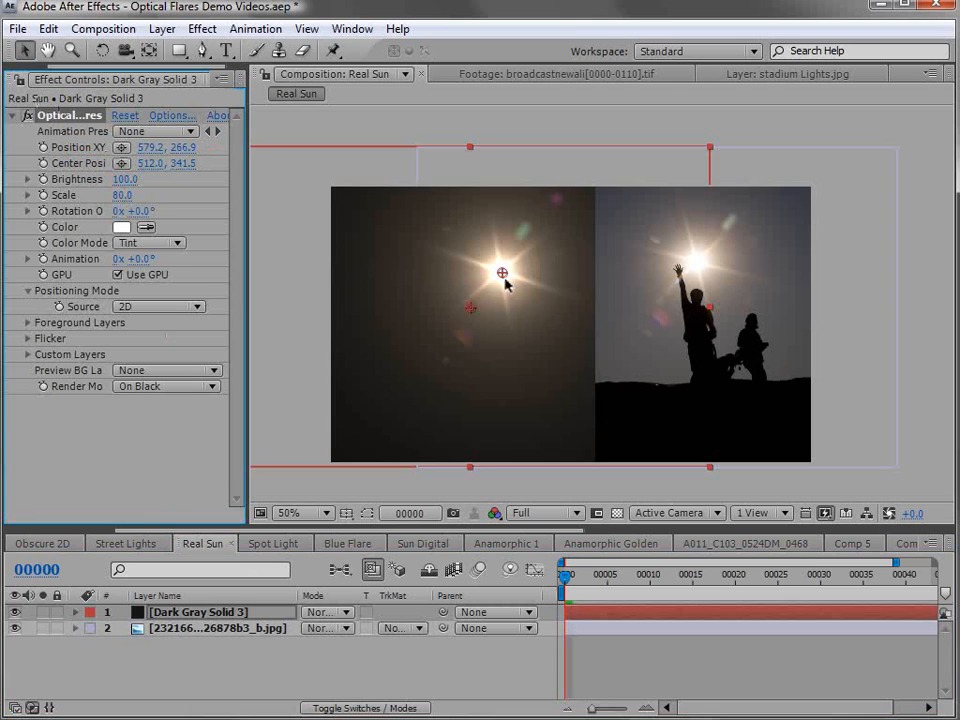
{"action": "left_click_drag", "start_coordinate": [503, 272], "coordinate": [473, 283]}
{"action": "left_click_drag", "start_coordinate": [417, 319], "coordinate": [510, 290]}
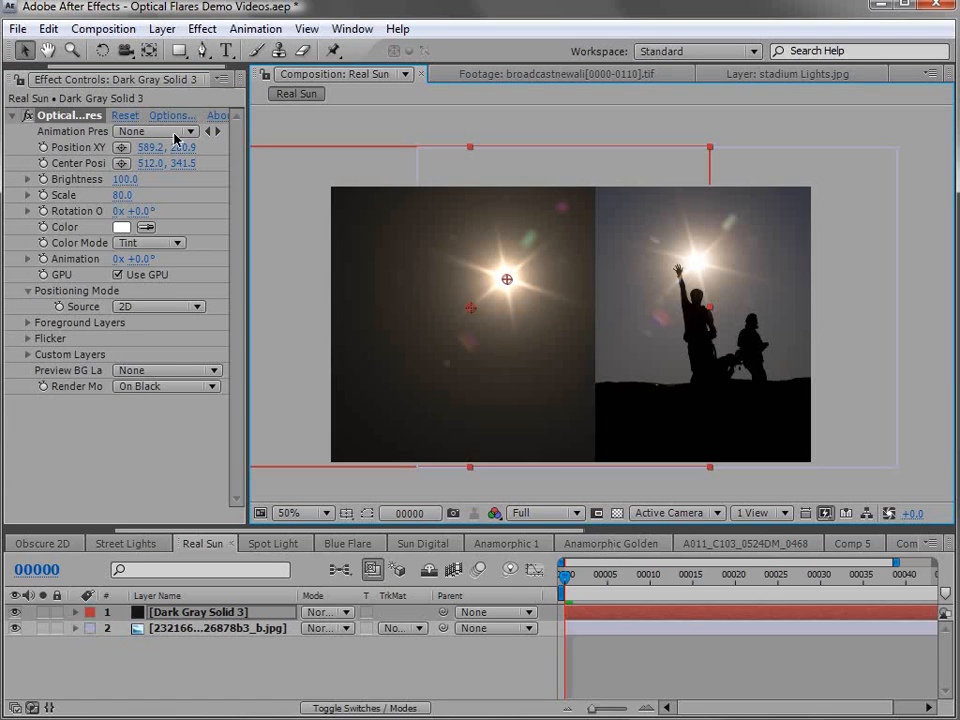
- Open the Optical Flares options for Dark Gray Solid 3 and clear all lens objects from the flare
{"action": "left_click", "coordinate": [170, 115]}
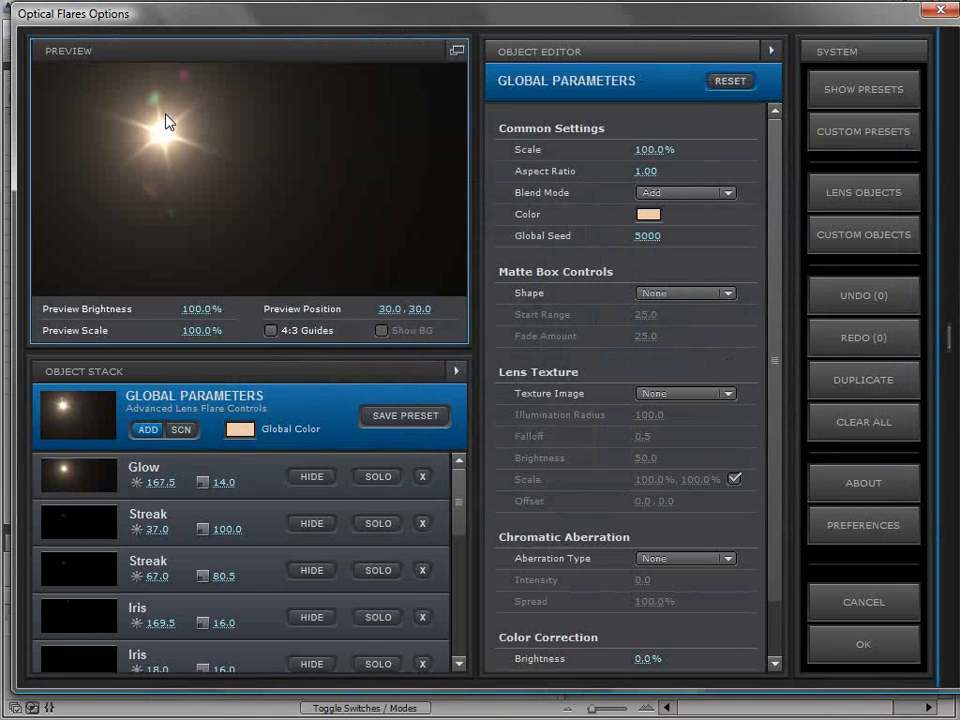
{"action": "left_click_drag", "start_coordinate": [167, 122], "coordinate": [336, 150]}
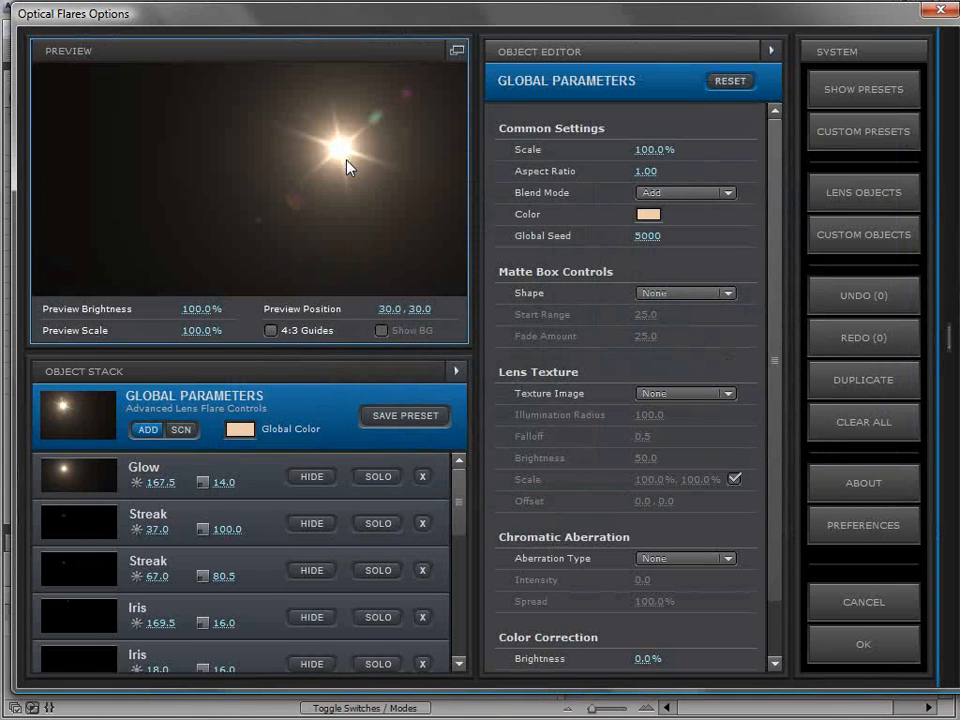
{"action": "left_click", "coordinate": [864, 428]}
{"action": "left_click", "coordinate": [442, 382]}
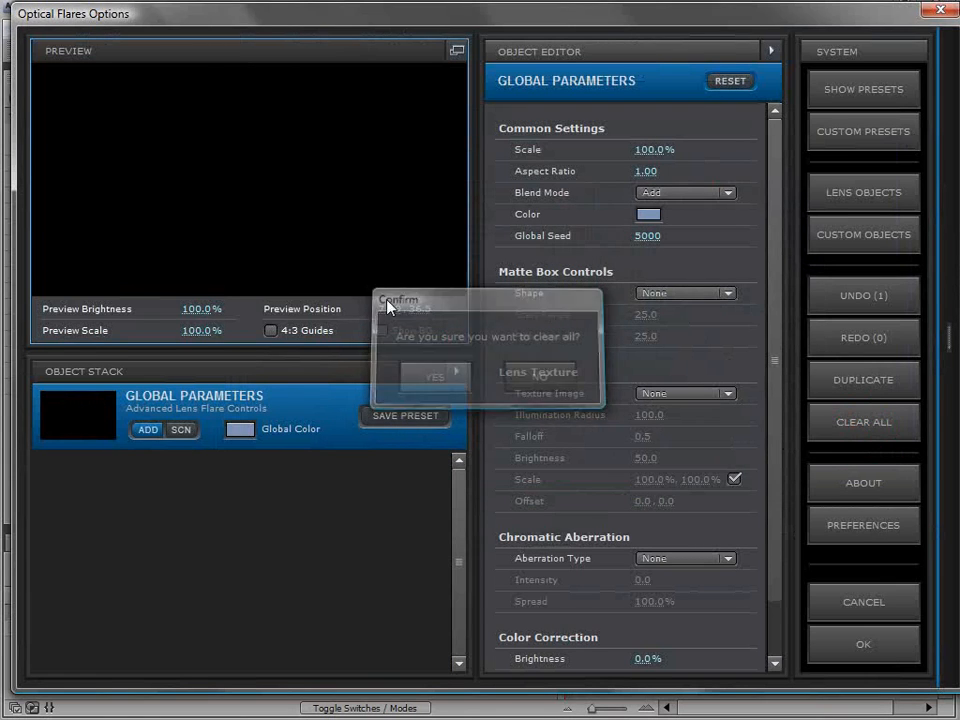
- Build a new flare from the basic Glow, Multi Iris and Streak objects, previewing it at about 38.8, 27.7
{"action": "left_click", "coordinate": [842, 197]}
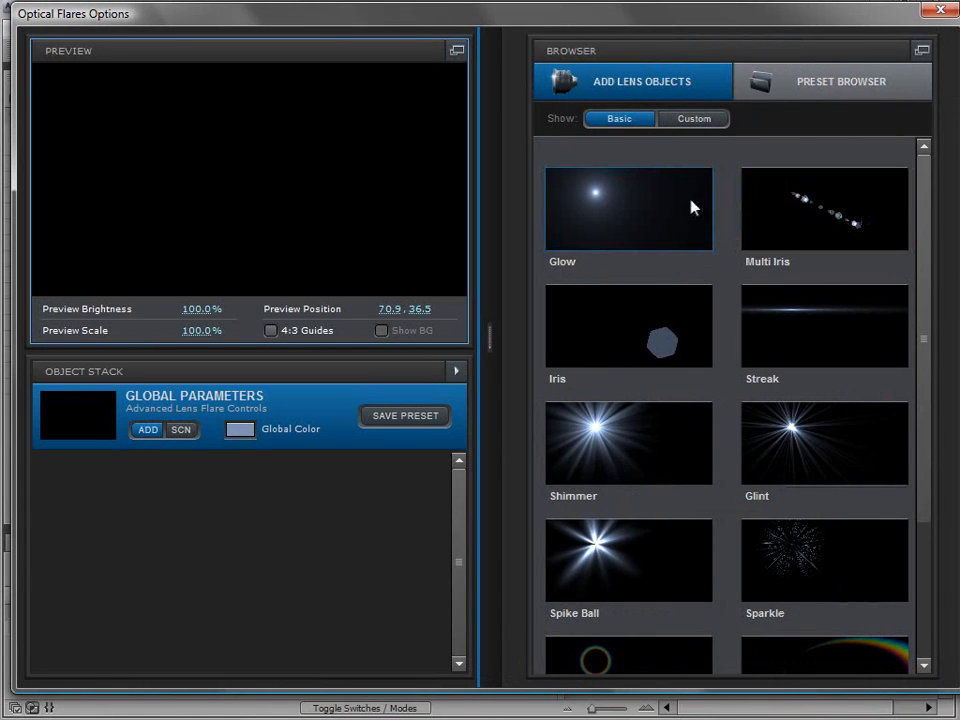
{"action": "left_click", "coordinate": [695, 120]}
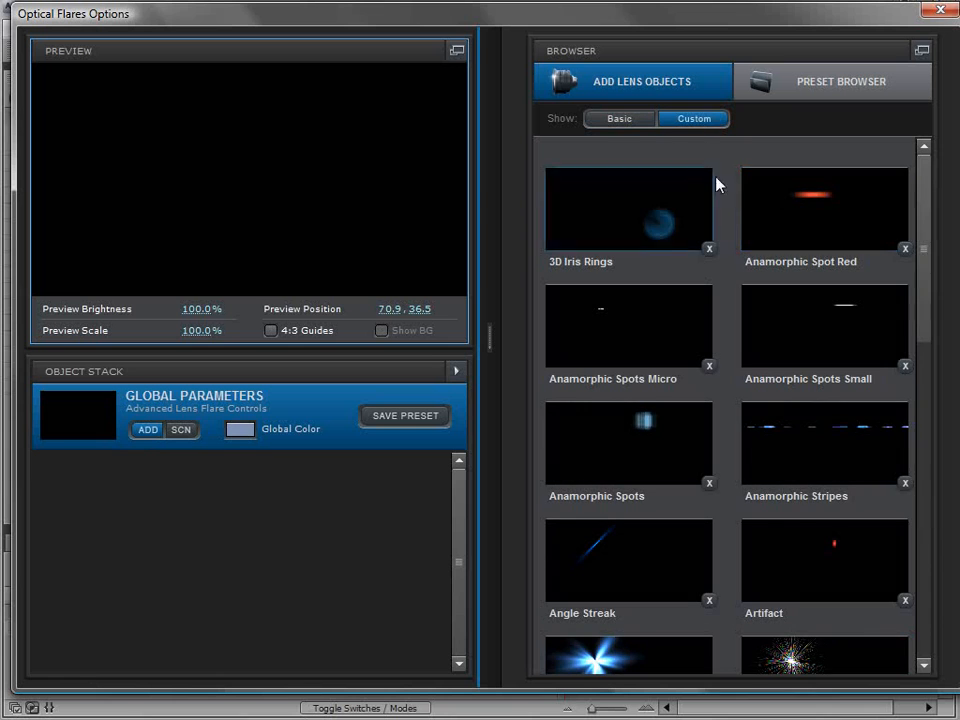
{"action": "left_click", "coordinate": [619, 119]}
{"action": "left_click", "coordinate": [630, 207]}
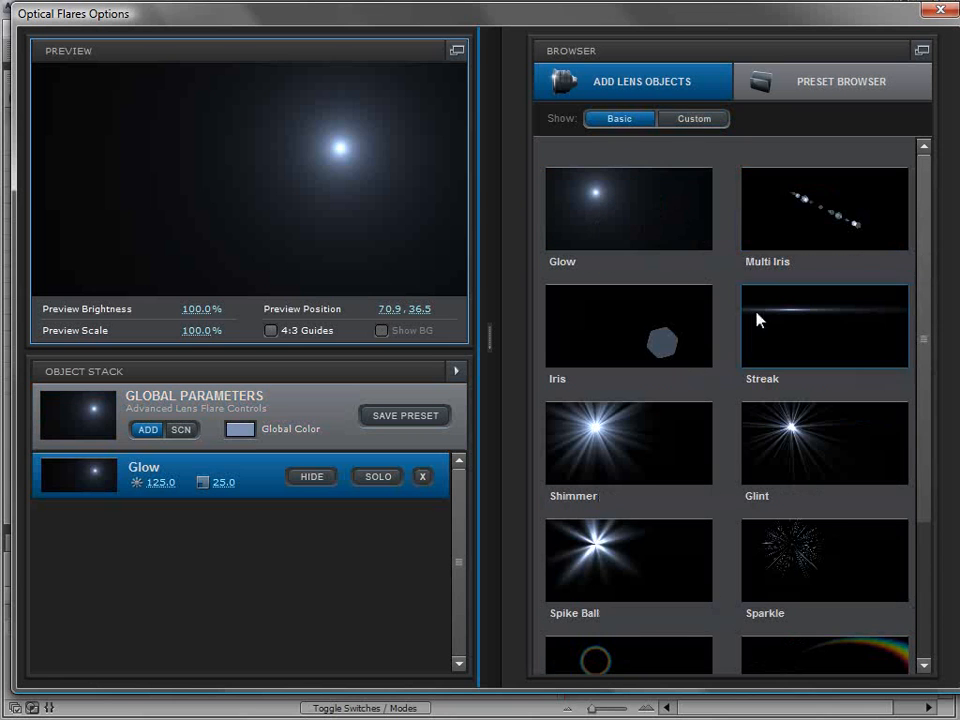
{"action": "left_click", "coordinate": [816, 208]}
{"action": "left_click", "coordinate": [822, 330]}
{"action": "left_click_drag", "start_coordinate": [340, 148], "coordinate": [200, 128]}
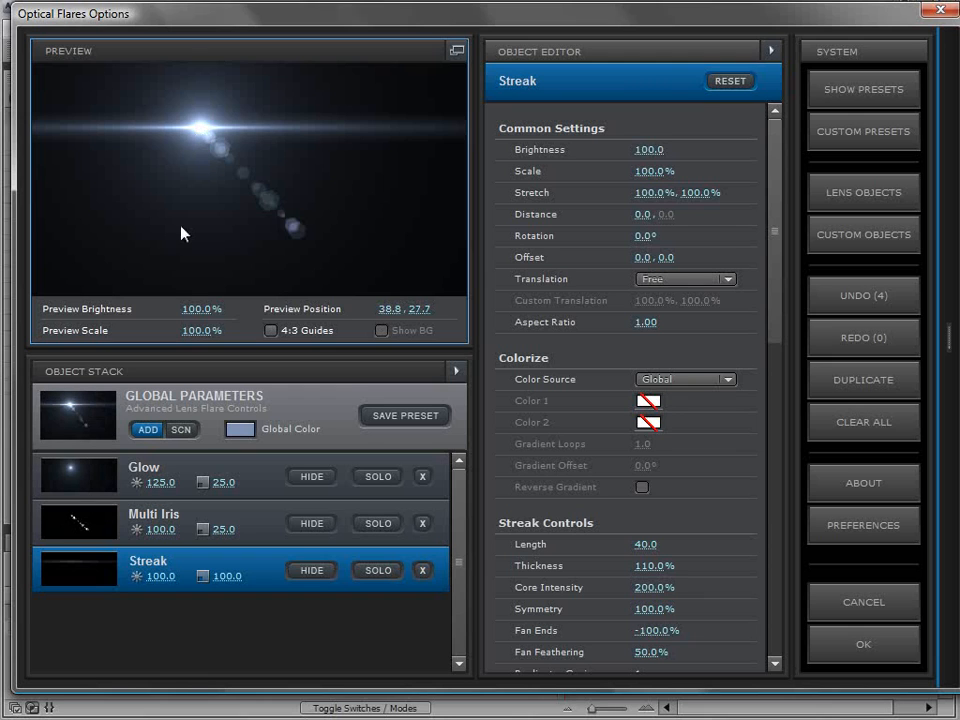
{"action": "left_click", "coordinate": [275, 530]}
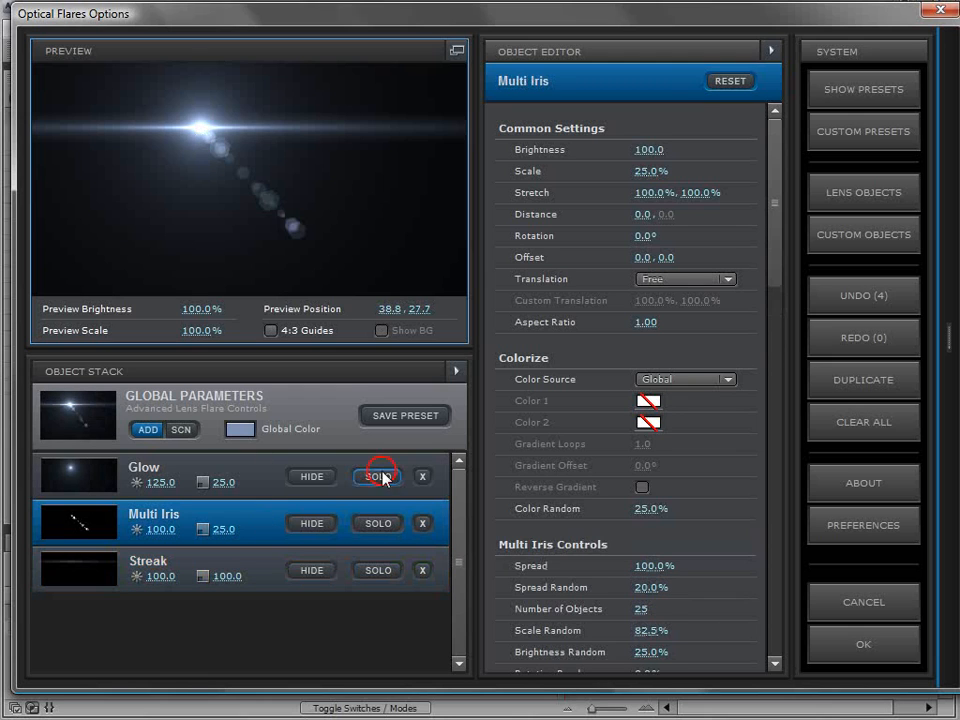
- Add the custom 3D Iris Rings, Anamorphic Spot Red, Anamorphic Stripes and a multicoloured sparkle object to the flare
{"action": "left_click", "coordinate": [838, 244]}
{"action": "left_click", "coordinate": [621, 222]}
{"action": "left_click_drag", "start_coordinate": [200, 128], "coordinate": [414, 127]}
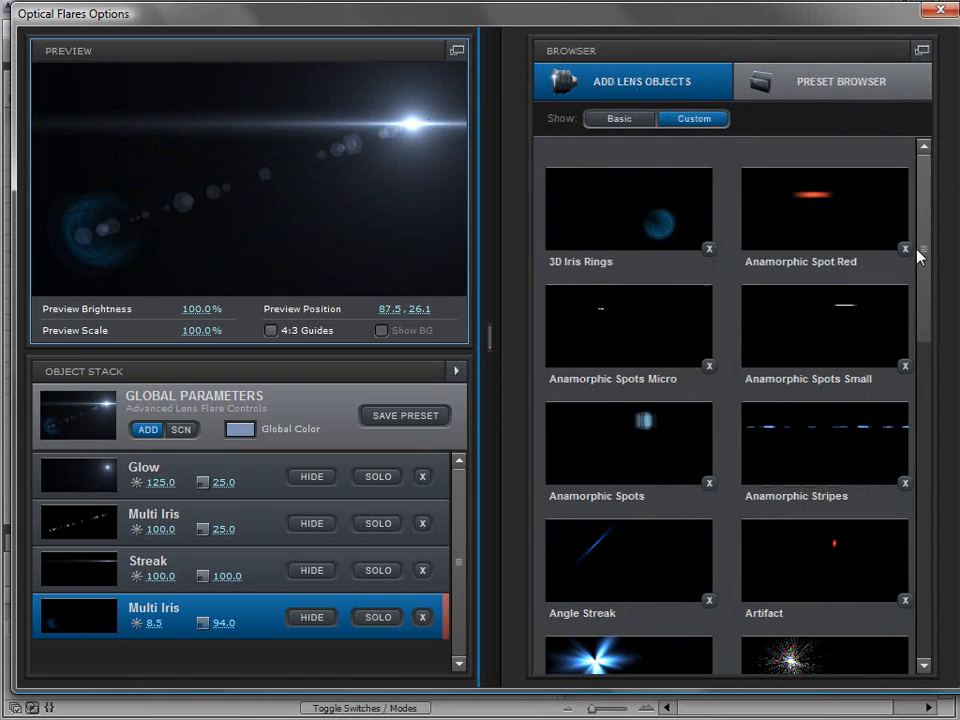
{"action": "left_click", "coordinate": [605, 155]}
{"action": "left_click", "coordinate": [806, 431]}
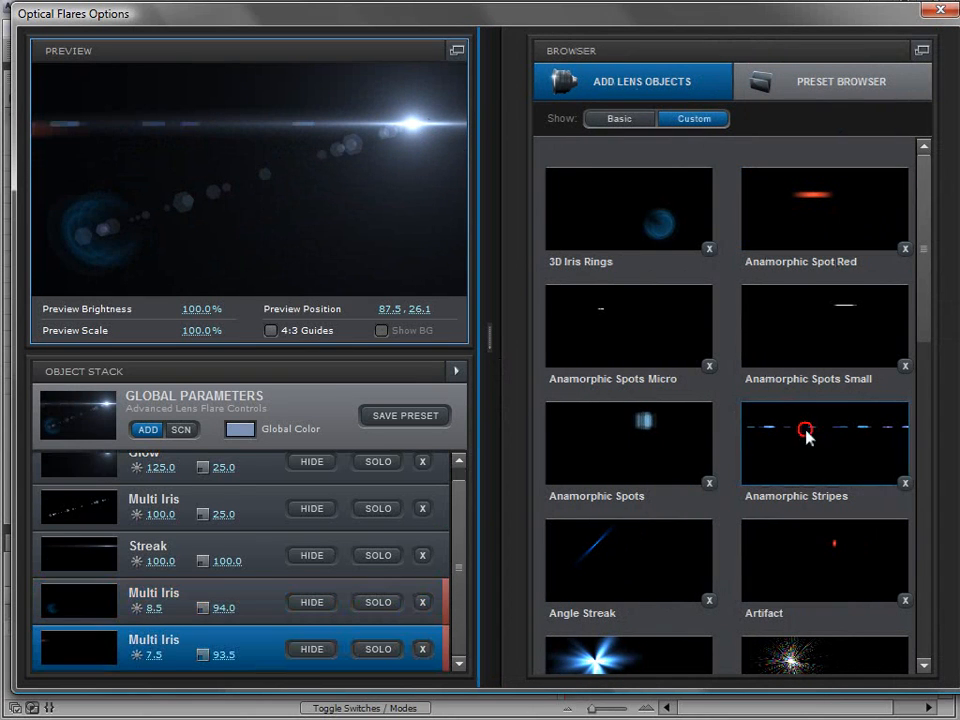
{"action": "scroll", "coordinate": [731, 483], "scroll_direction": "down", "scroll_amount": 3}
{"action": "left_click", "coordinate": [748, 493]}
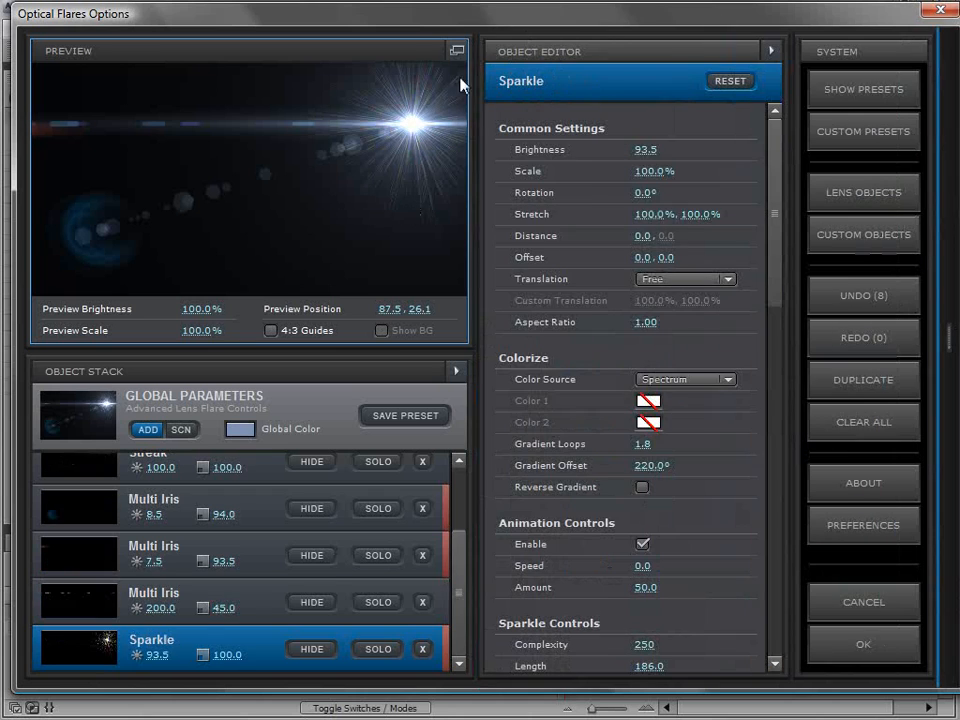
- Pop the flare preview out into its own window and move the preview position to about 18.5, 28.7
{"action": "left_click", "coordinate": [455, 86]}
{"action": "left_click_drag", "start_coordinate": [528, 158], "coordinate": [148, 182]}
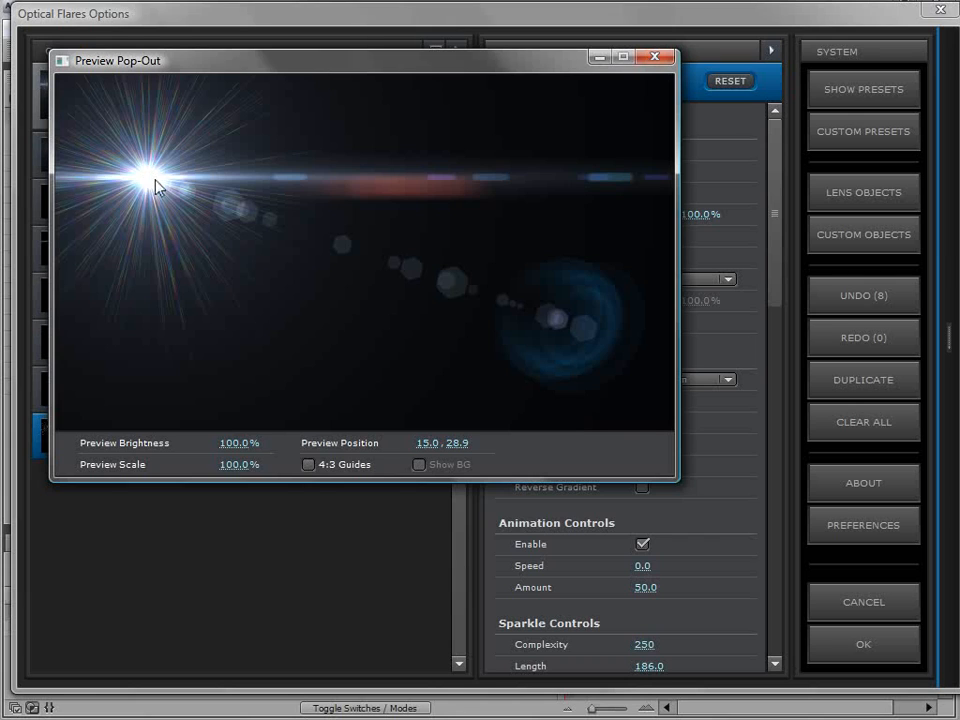
{"action": "left_click_drag", "start_coordinate": [155, 185], "coordinate": [168, 184]}
- Arrange the pop-out preview and the Optical Flares options window so the preview sits beside the object editor
{"action": "left_click_drag", "start_coordinate": [286, 70], "coordinate": [678, 57]}
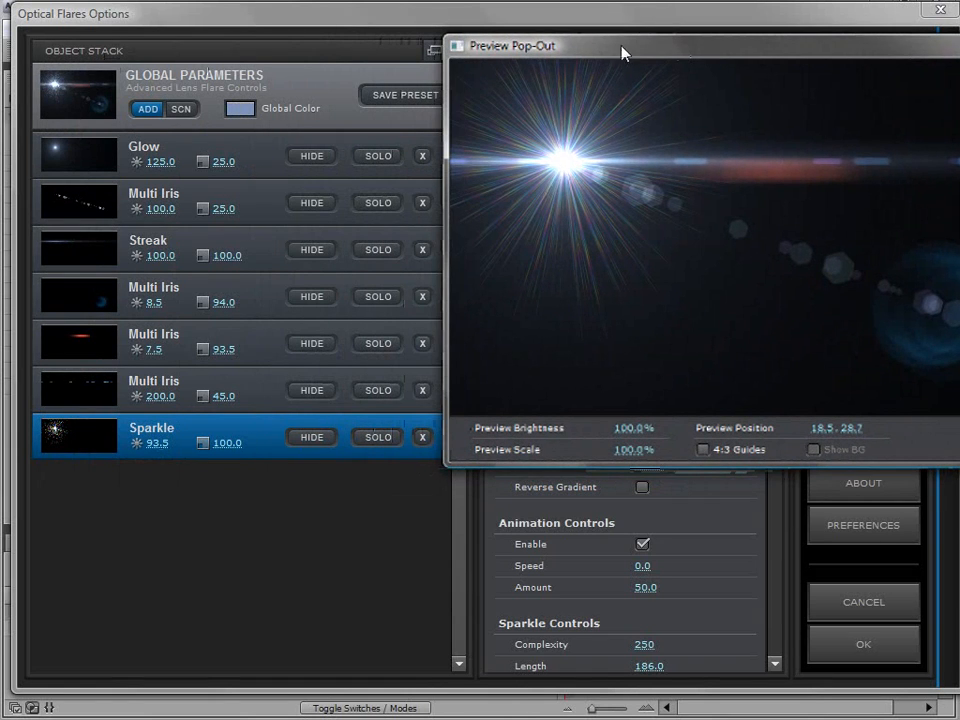
{"action": "left_click_drag", "start_coordinate": [626, 50], "coordinate": [174, 22]}
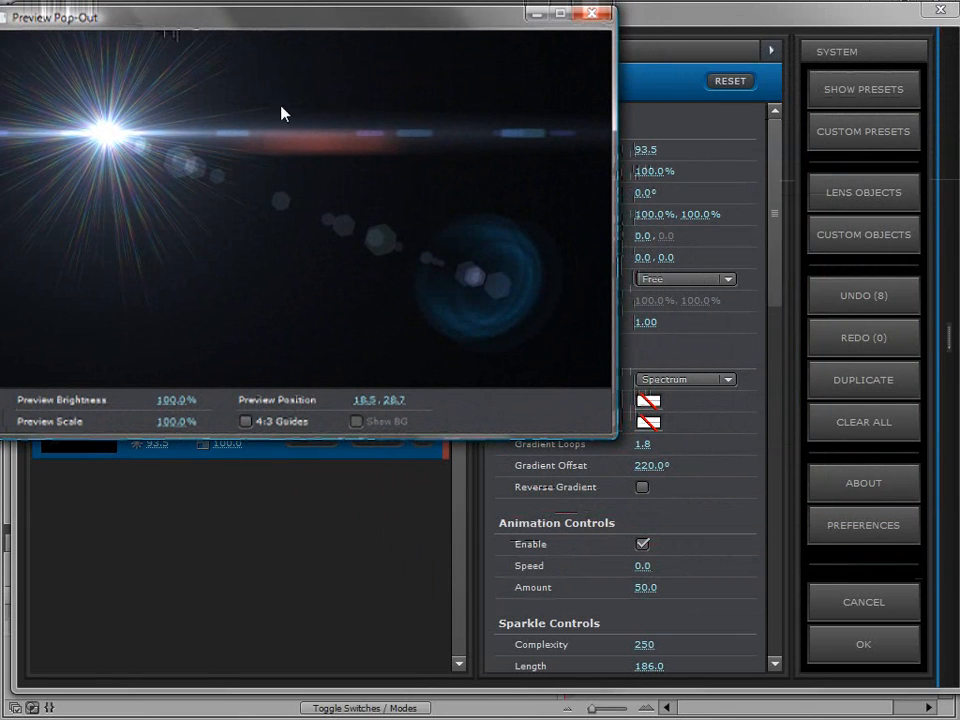
{"action": "left_click_drag", "start_coordinate": [657, 21], "coordinate": [788, 9]}
{"action": "left_click_drag", "start_coordinate": [477, 24], "coordinate": [471, 22]}
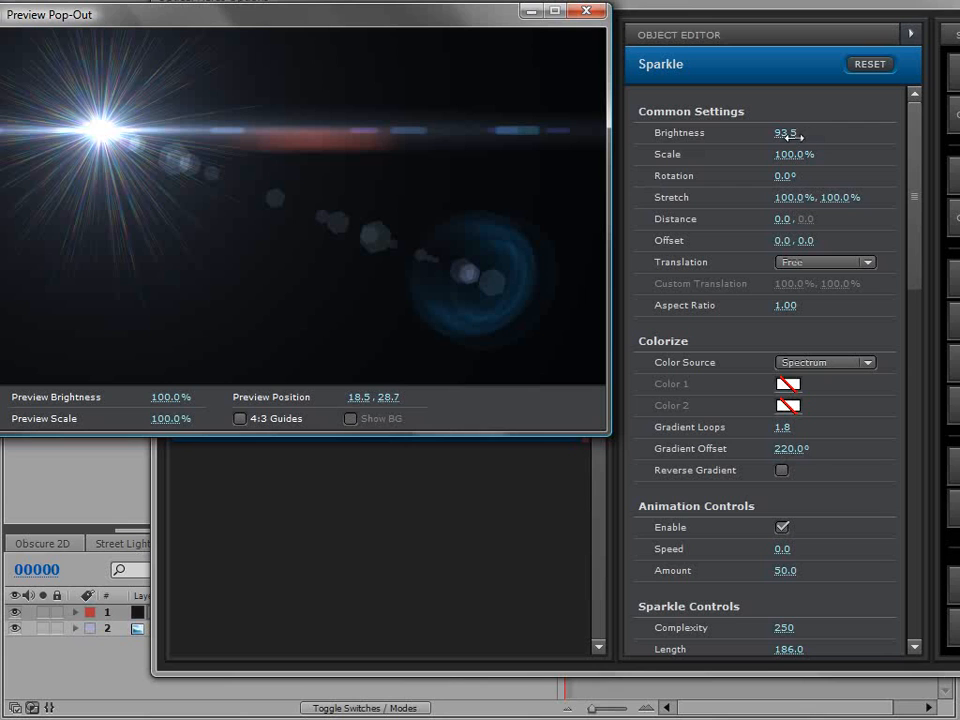
- Try the sparkle animation at speed 247 and amount 100, disable it, and move the preview position to about 73.9, 39.7
{"action": "left_click_drag", "start_coordinate": [794, 177], "coordinate": [808, 180]}
{"action": "left_click_drag", "start_coordinate": [914, 212], "coordinate": [918, 277]}
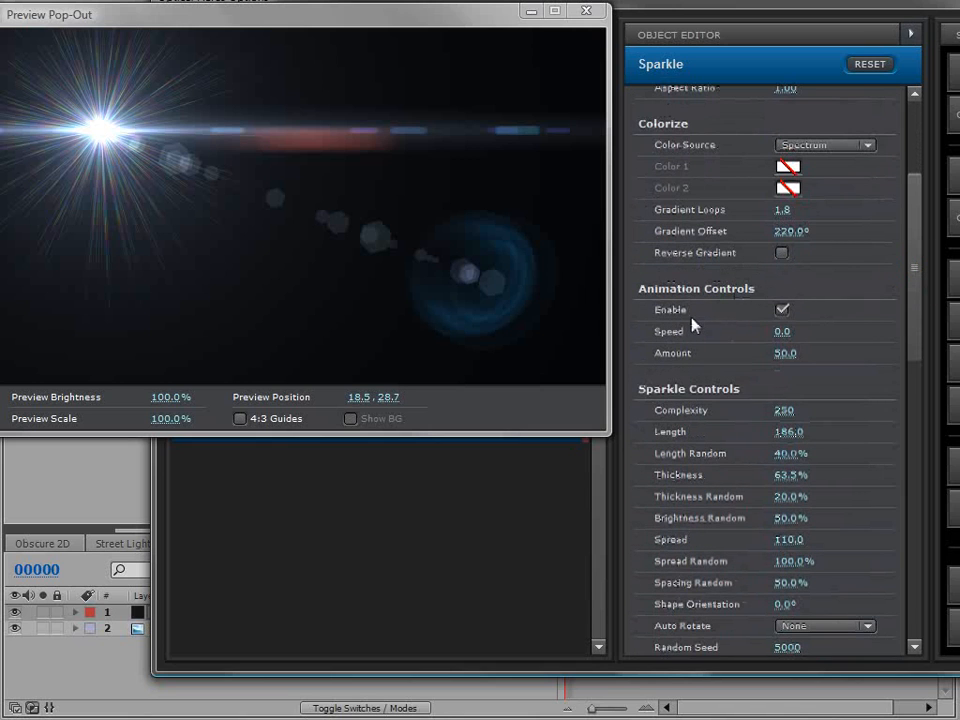
{"action": "left_click", "coordinate": [915, 236]}
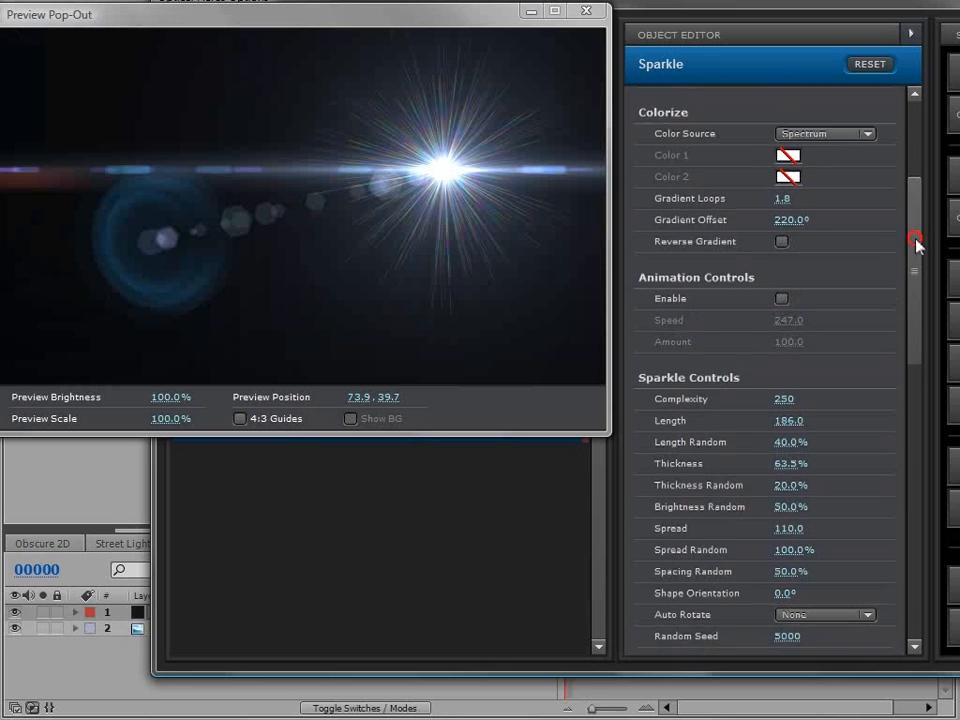
- Set the sparkle's Complexity to 119, Length to 58.5 and Spread Random to 0%, previewing at about 75.6, 44.7
{"action": "left_click_drag", "start_coordinate": [918, 240], "coordinate": [911, 298]}
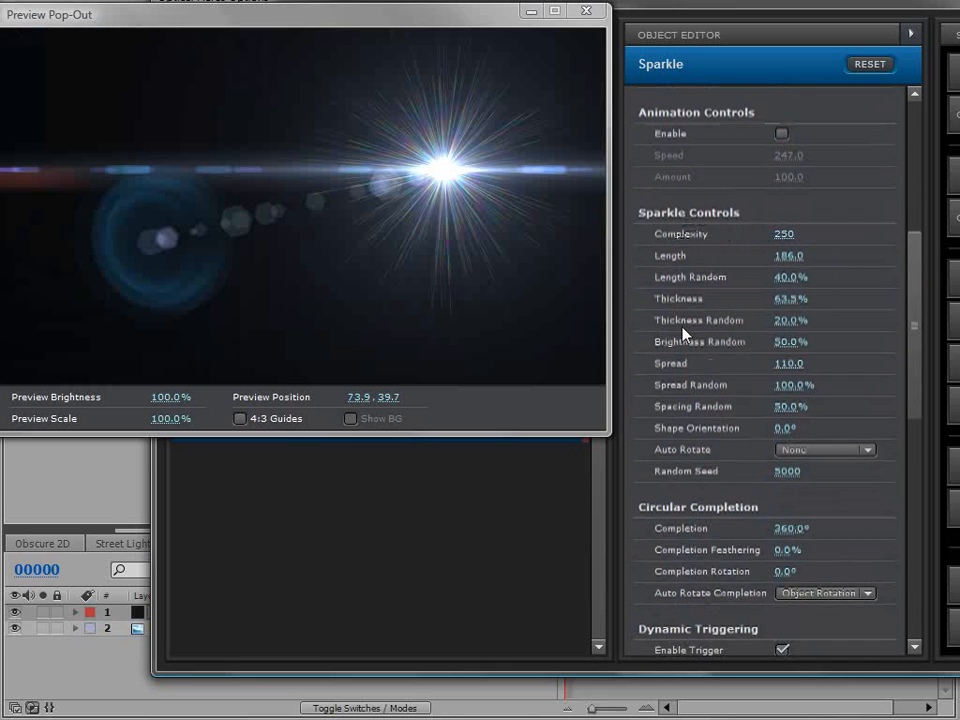
{"action": "left_click_drag", "start_coordinate": [777, 234], "coordinate": [181, 309]}
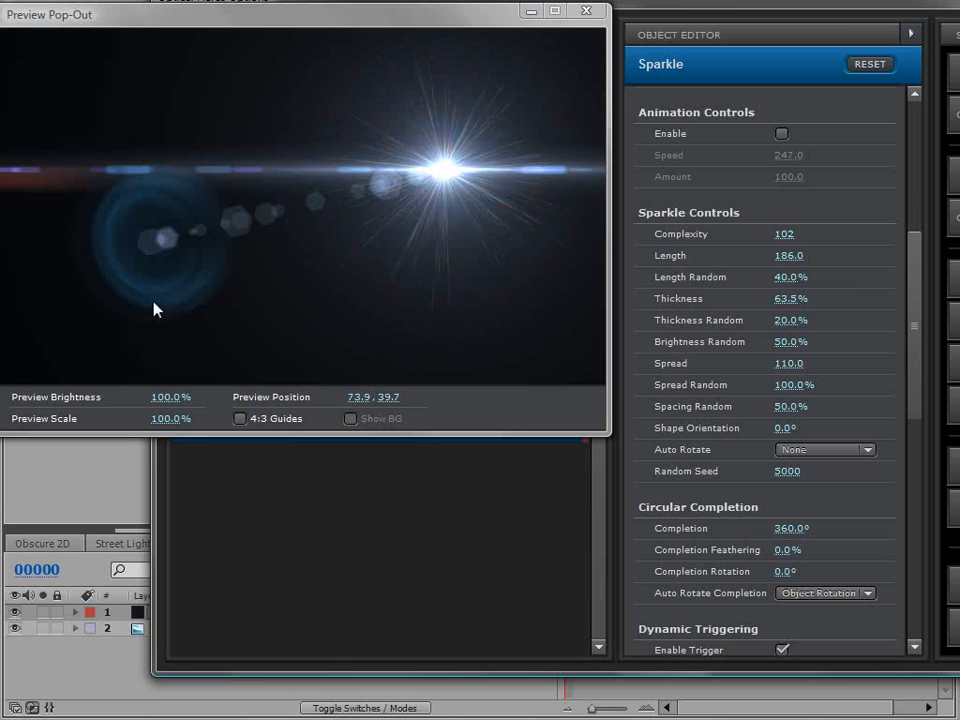
{"action": "left_click_drag", "start_coordinate": [781, 233], "coordinate": [881, 248]}
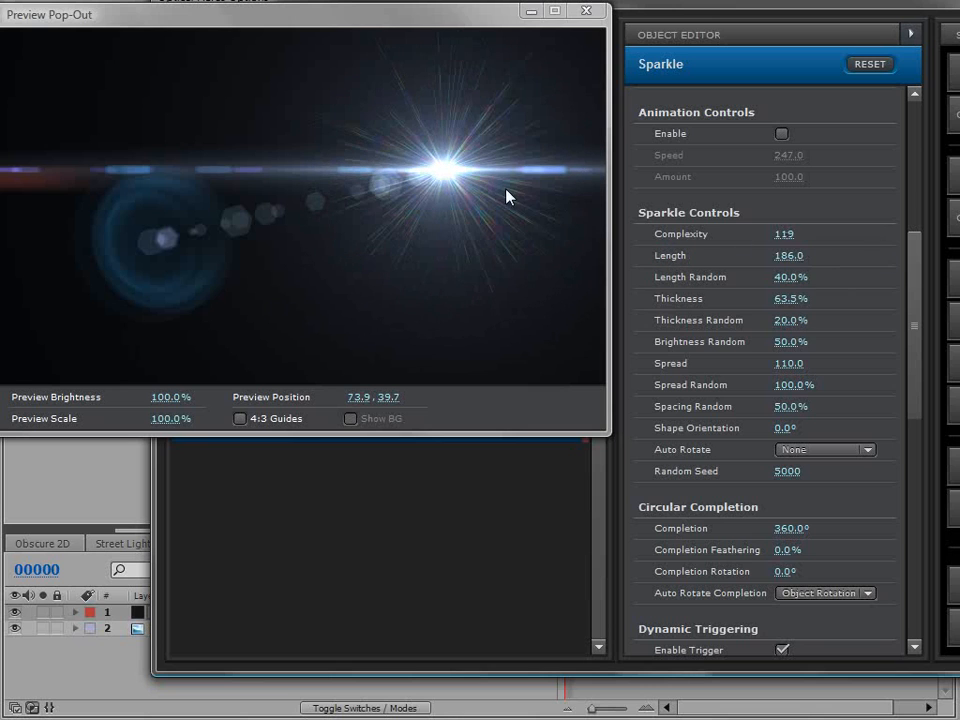
{"action": "left_click_drag", "start_coordinate": [780, 255], "coordinate": [531, 266]}
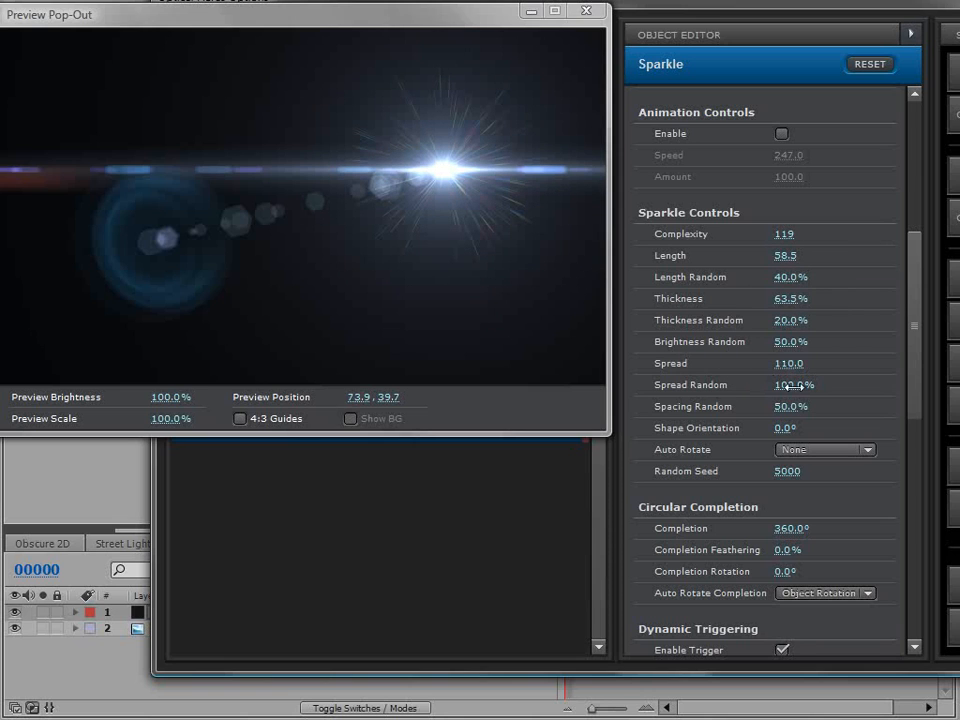
{"action": "left_click_drag", "start_coordinate": [790, 385], "coordinate": [587, 393]}
{"action": "mouse_move", "coordinate": [455, 182]}
{"action": "left_mouse_down"}
{"action": "mouse_move", "coordinate": [464, 232]}
{"action": "mouse_move", "coordinate": [456, 187]}
{"action": "left_mouse_up"}
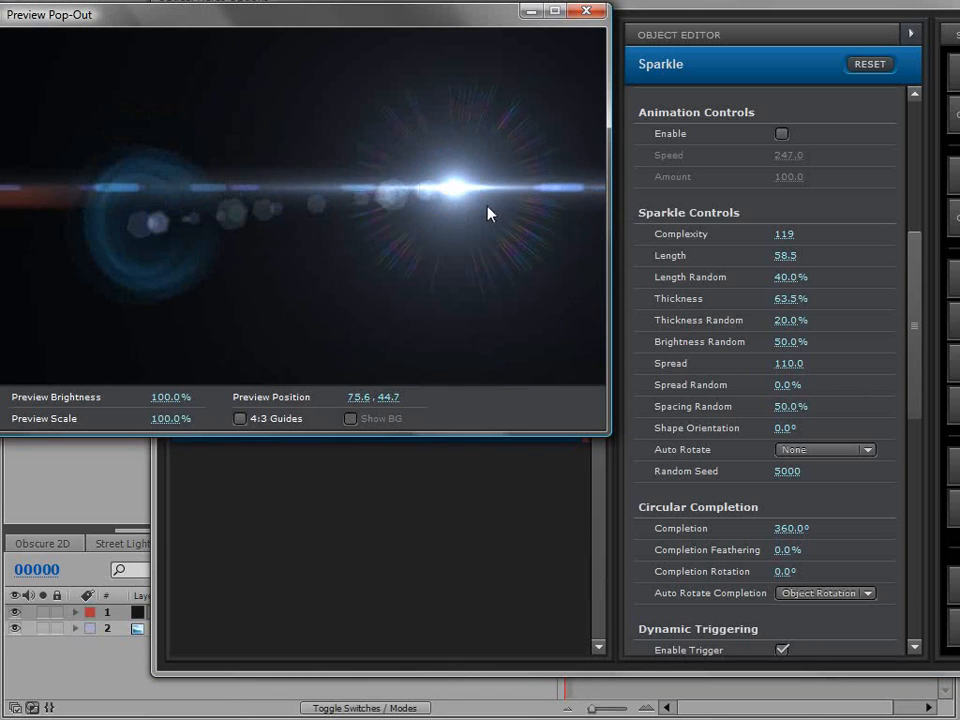
- Thicken the sparkle ring with Thickness 141.5%, Complexity 188 and Brightness Random 23.5%
{"action": "left_click_drag", "start_coordinate": [785, 298], "coordinate": [930, 298]}
{"action": "left_click_drag", "start_coordinate": [783, 234], "coordinate": [958, 232]}
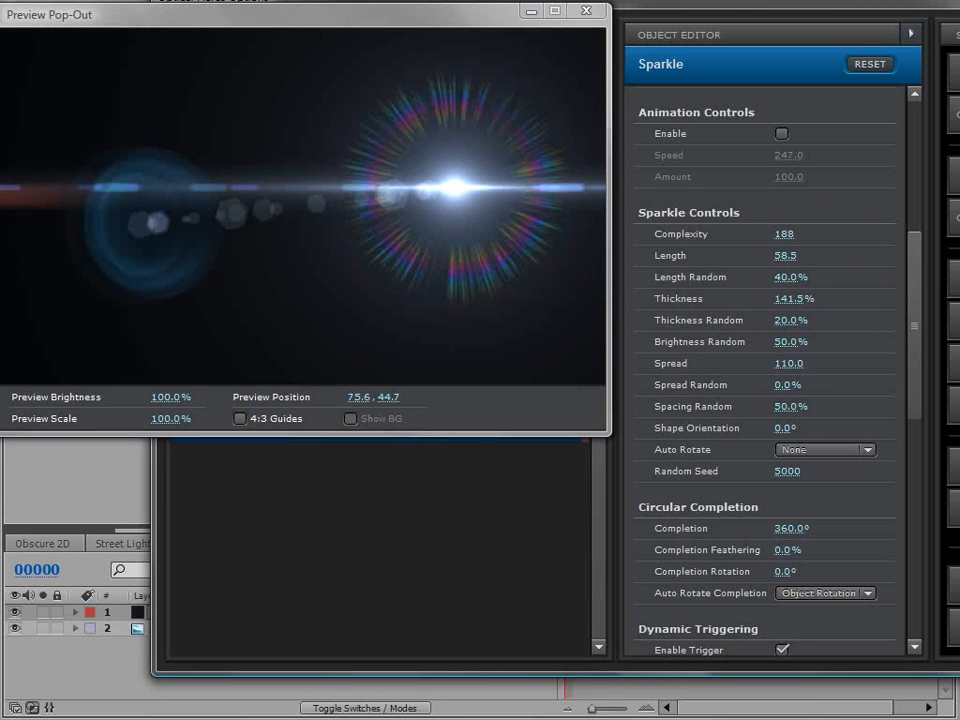
{"action": "mouse_move", "coordinate": [781, 384]}
{"action": "left_mouse_down"}
{"action": "mouse_move", "coordinate": [827, 388]}
{"action": "mouse_move", "coordinate": [769, 393]}
{"action": "left_mouse_up"}
{"action": "left_click_drag", "start_coordinate": [789, 342], "coordinate": [922, 351]}
- Set the sparkle's Gradient Loops to 3.1 and switch its Color Source to Custom
{"action": "scroll", "coordinate": [913, 364], "scroll_direction": "up", "scroll_amount": 5}
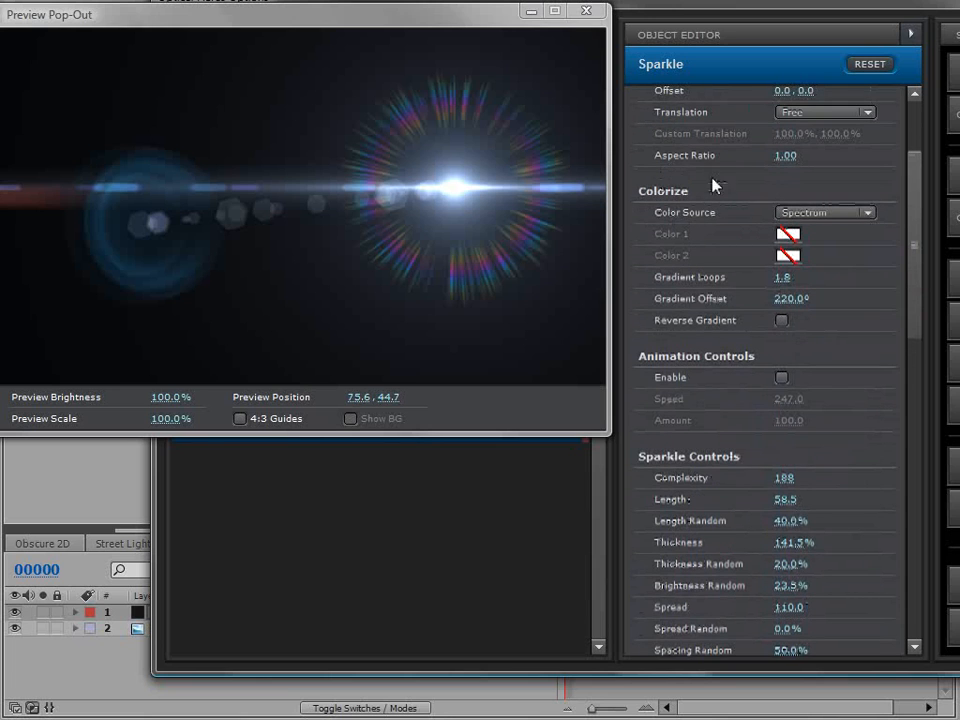
{"action": "left_click_drag", "start_coordinate": [778, 276], "coordinate": [806, 285]}
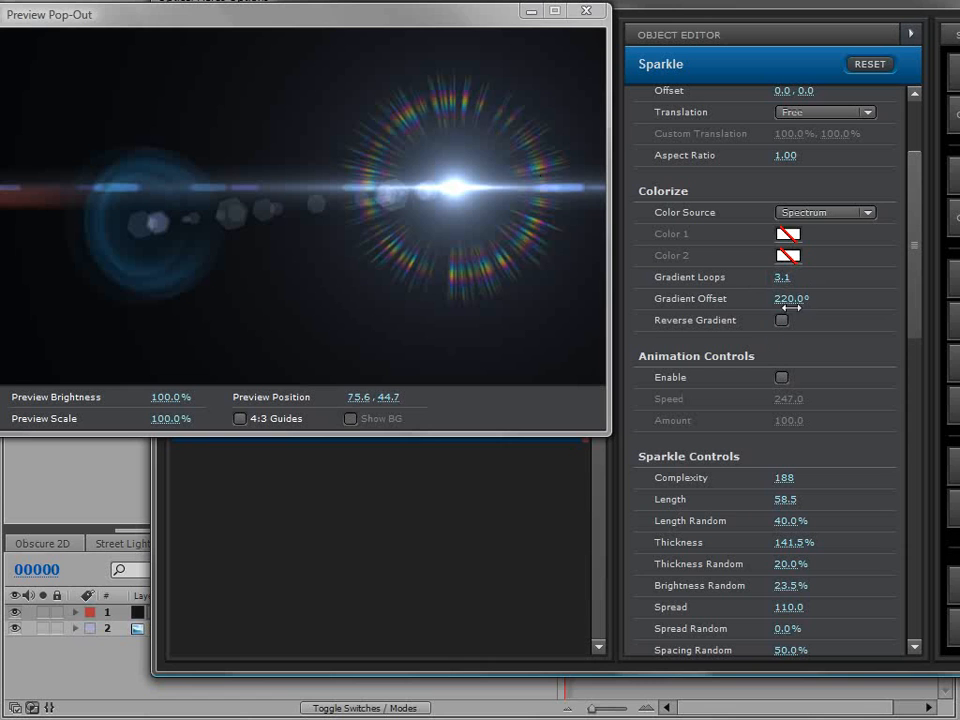
{"action": "left_click", "coordinate": [836, 211]}
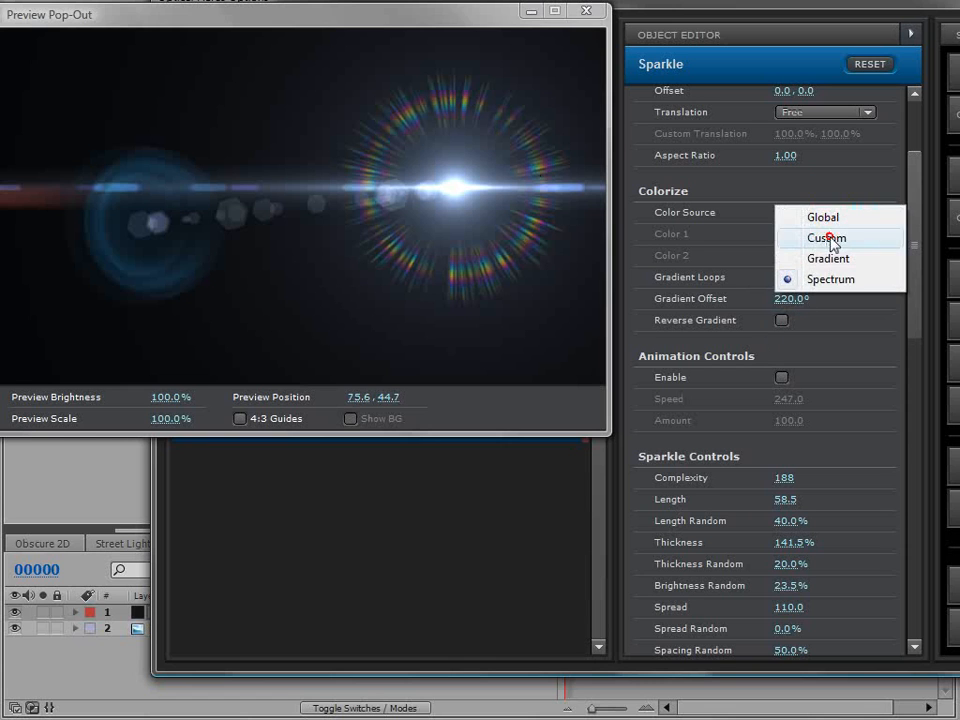
{"action": "left_click", "coordinate": [828, 238]}
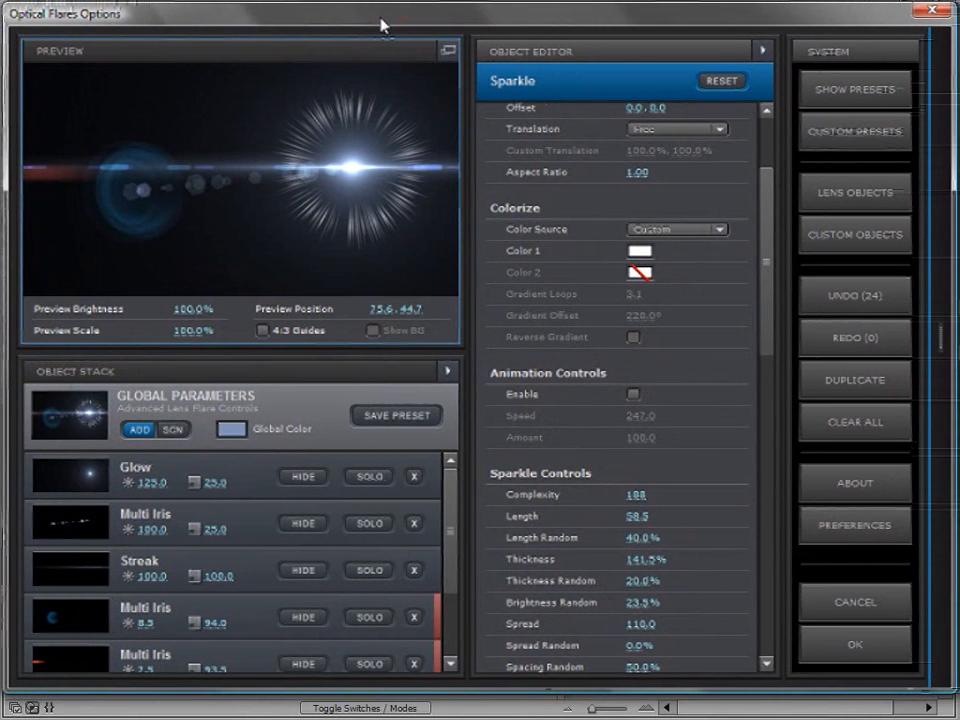
- Clear all objects from the flare and add the basic Glow and Multi Iris objects
{"action": "left_click", "coordinate": [826, 420]}
{"action": "left_click", "coordinate": [446, 383]}
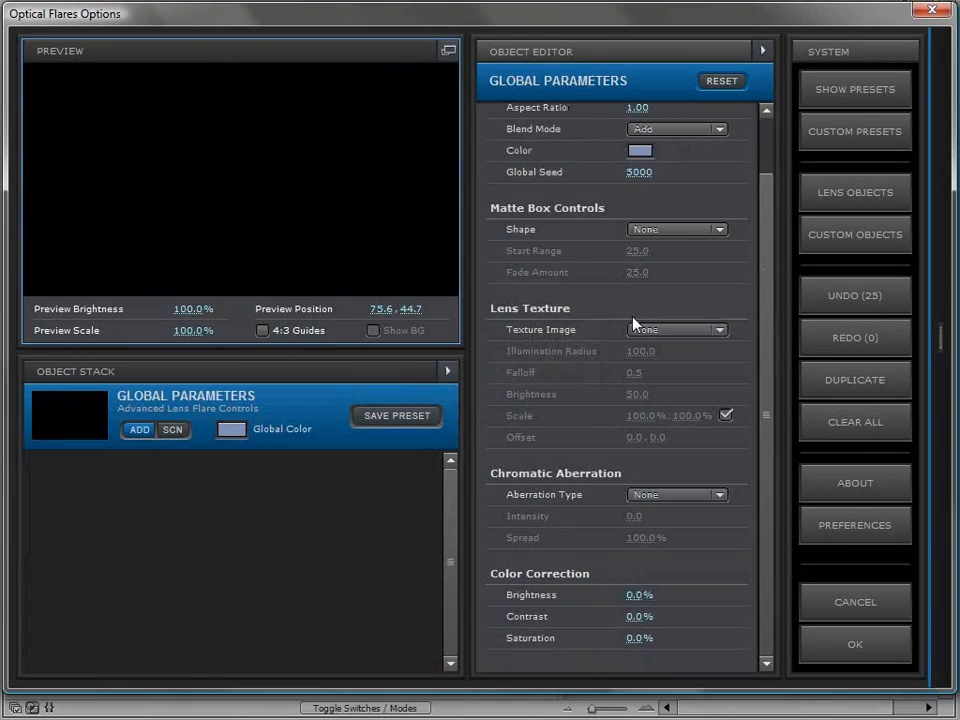
{"action": "left_click", "coordinate": [939, 325]}
{"action": "left_click", "coordinate": [618, 121]}
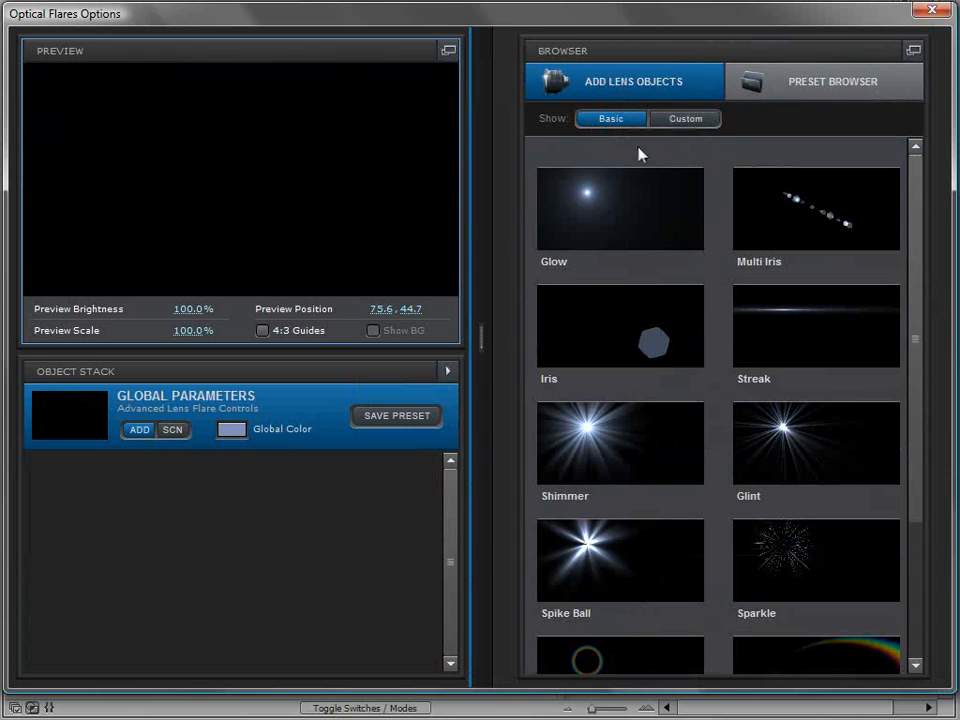
{"action": "left_click", "coordinate": [607, 215]}
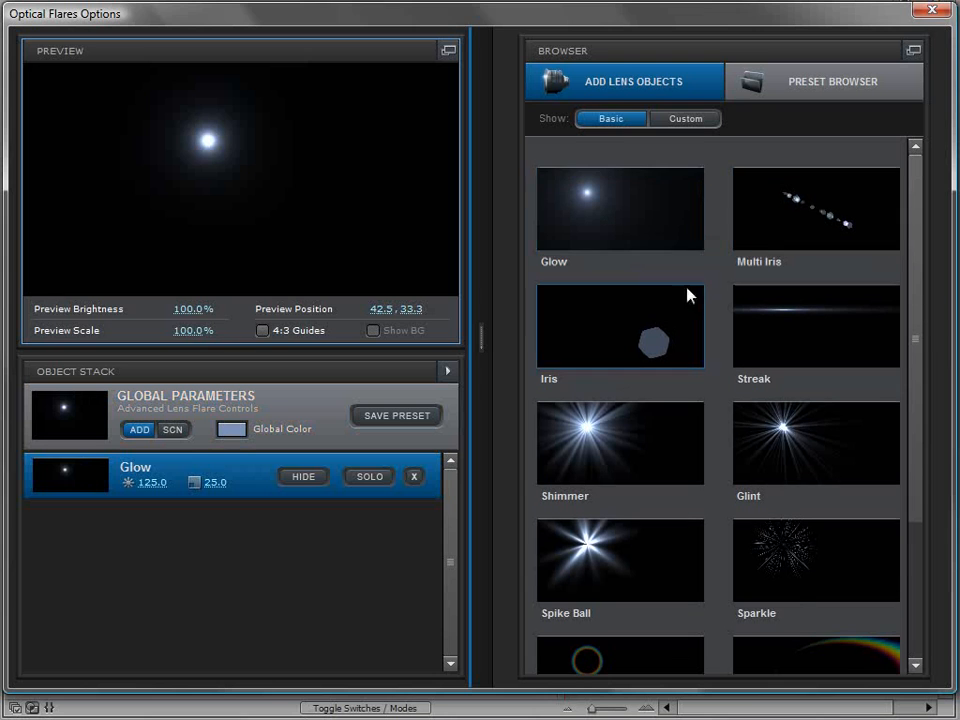
{"action": "left_click", "coordinate": [767, 214]}
- Set the Multi Iris brightness to 164.5 and scale to 112.5, with the preview position at about 26.3, 22.9
{"action": "left_click", "coordinate": [137, 122]}
{"action": "left_click_drag", "start_coordinate": [619, 171], "coordinate": [787, 168]}
{"action": "left_click_drag", "start_coordinate": [640, 149], "coordinate": [765, 251]}
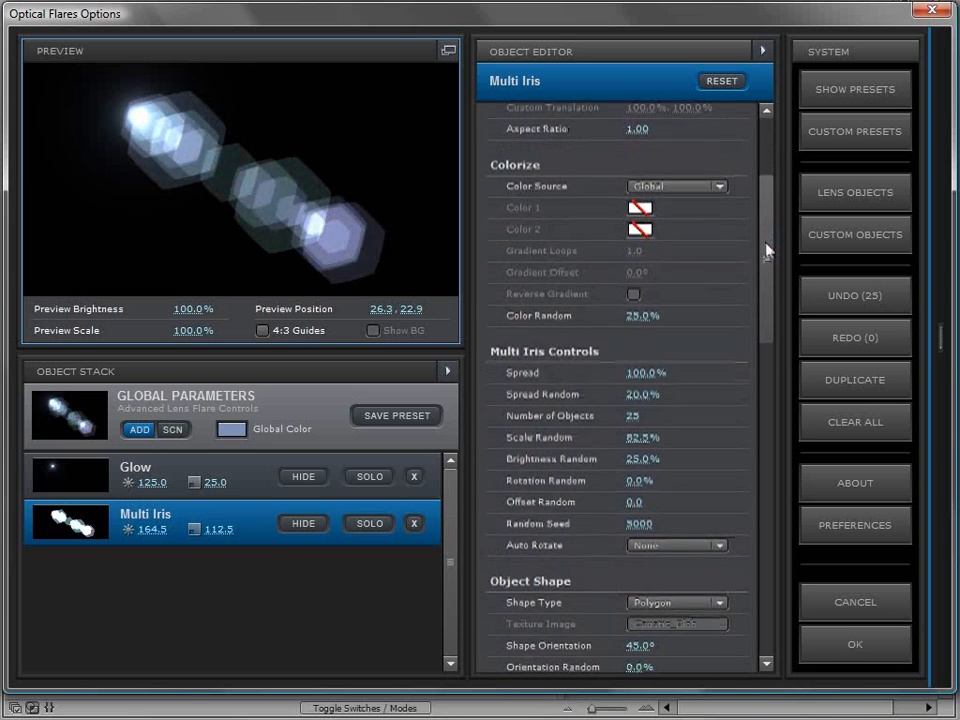
- Set the Multi Iris Spread to 127.5%, Spread Random to 56%, scale to 54.5 and Number of Objects to 37
{"action": "left_click_drag", "start_coordinate": [643, 372], "coordinate": [706, 399]}
{"action": "left_click_drag", "start_coordinate": [113, 114], "coordinate": [145, 160]}
{"action": "left_click_drag", "start_coordinate": [650, 373], "coordinate": [640, 373]}
{"action": "left_click_drag", "start_coordinate": [218, 531], "coordinate": [109, 540]}
{"action": "left_click_drag", "start_coordinate": [634, 416], "coordinate": [694, 420]}
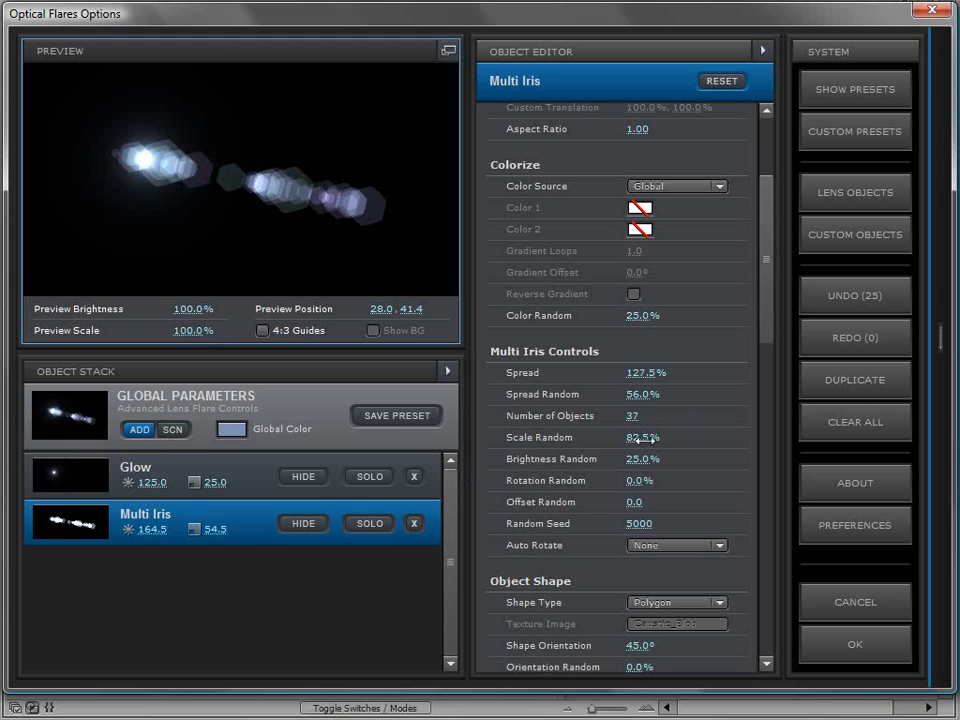
- Set the Multi Iris Random Seed to 5012 and brightness to 77, previewing at about 74.8, 26.1
{"action": "left_click_drag", "start_coordinate": [770, 318], "coordinate": [770, 353]}
{"action": "left_click_drag", "start_coordinate": [645, 404], "coordinate": [686, 405]}
{"action": "left_click_drag", "start_coordinate": [385, 200], "coordinate": [352, 126]}
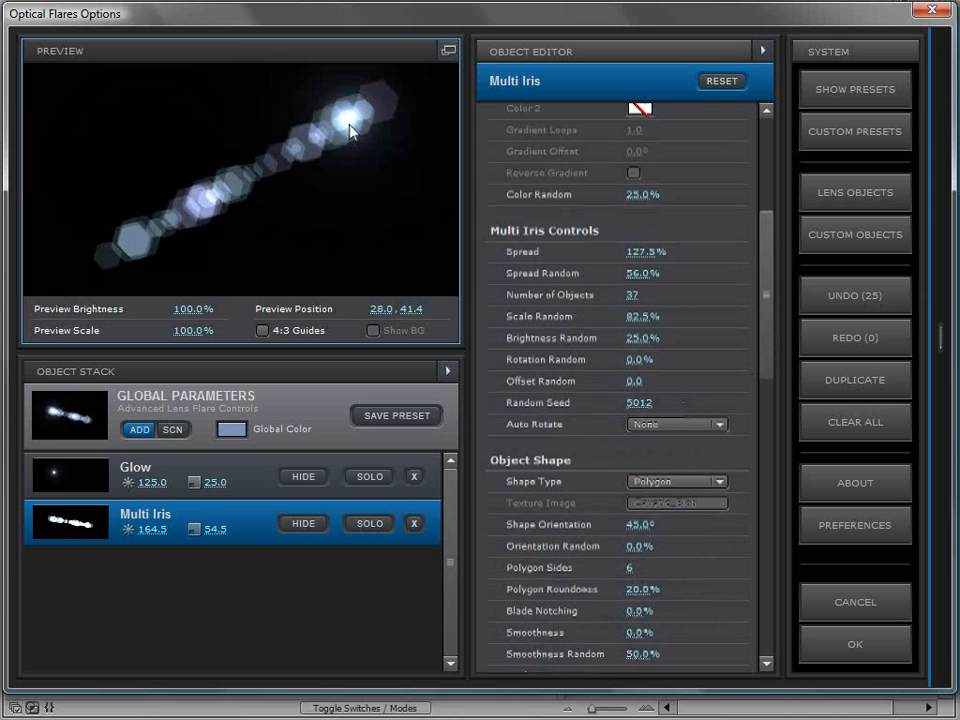
{"action": "left_click_drag", "start_coordinate": [158, 530], "coordinate": [21, 516]}
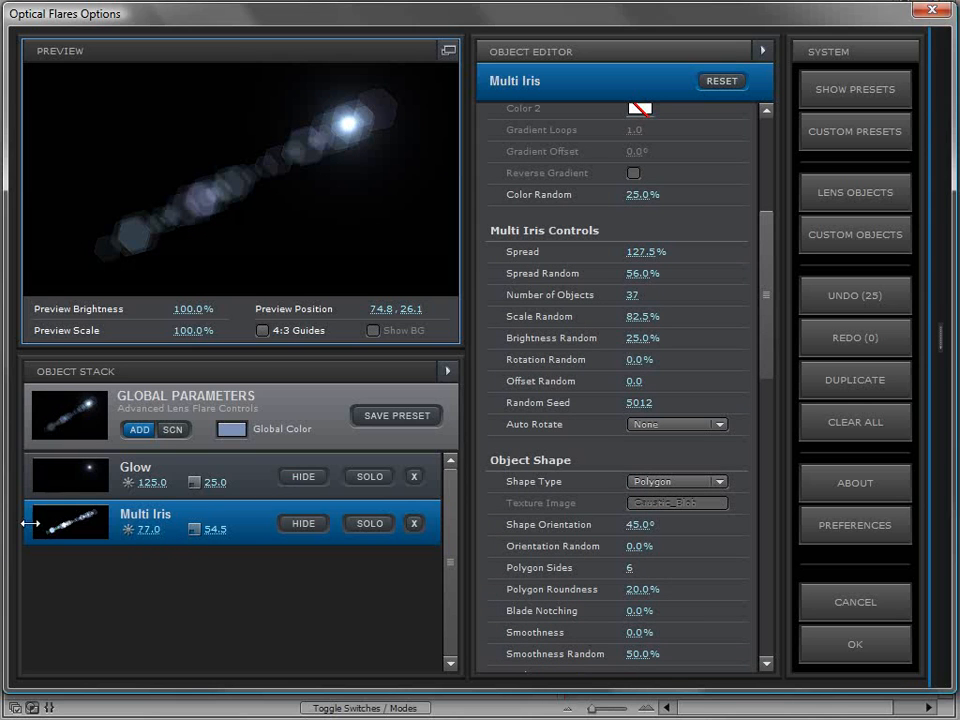
- Change the Multi Iris Shape Type from Polygon to Circle and view the Texture option without applying it
{"action": "left_click_drag", "start_coordinate": [765, 306], "coordinate": [753, 374]}
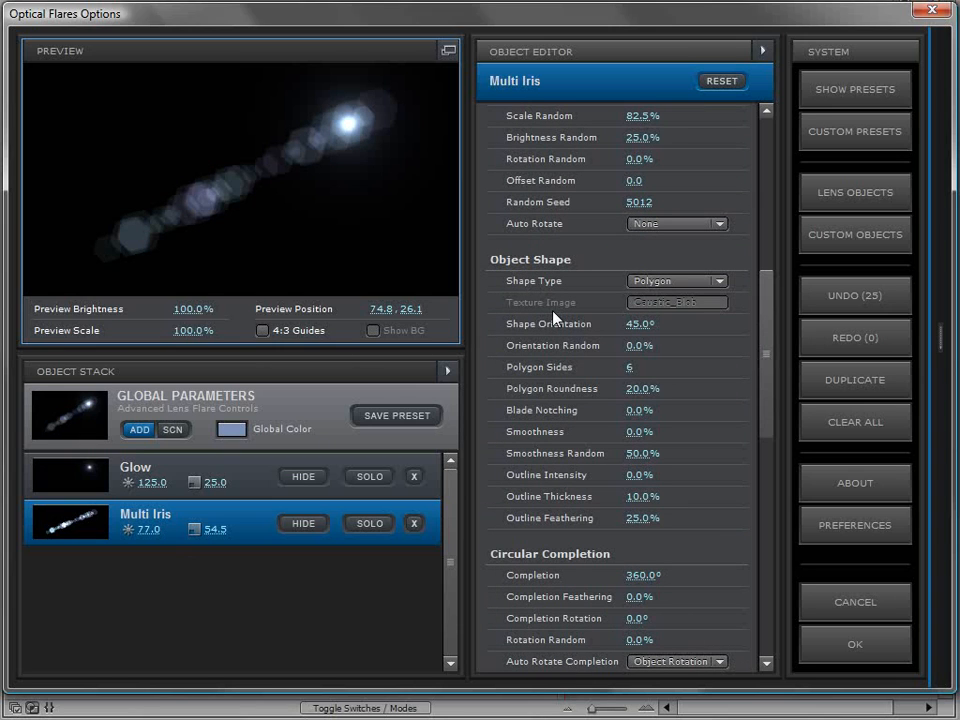
{"action": "left_click", "coordinate": [638, 281]}
{"action": "left_click", "coordinate": [700, 287]}
{"action": "left_click", "coordinate": [688, 283]}
{"action": "left_click", "coordinate": [671, 306]}
{"action": "left_click", "coordinate": [672, 281]}
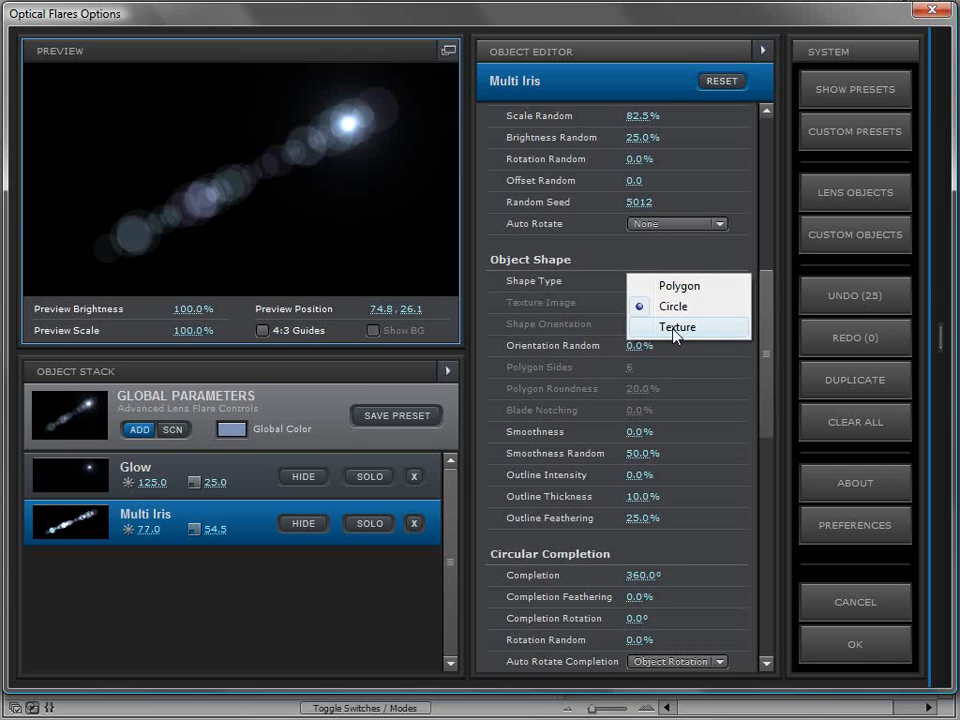
{"action": "left_click", "coordinate": [696, 258]}
- Set the Multi Iris Number of Objects to 18, scale to 111 and brightness to 138.5, previewing at about 97.8, 17.7
{"action": "left_click_drag", "start_coordinate": [765, 347], "coordinate": [762, 297]}
{"action": "left_click_drag", "start_coordinate": [652, 274], "coordinate": [562, 286]}
{"action": "left_click_drag", "start_coordinate": [217, 527], "coordinate": [330, 527]}
{"action": "left_click_drag", "start_coordinate": [150, 529], "coordinate": [300, 521]}
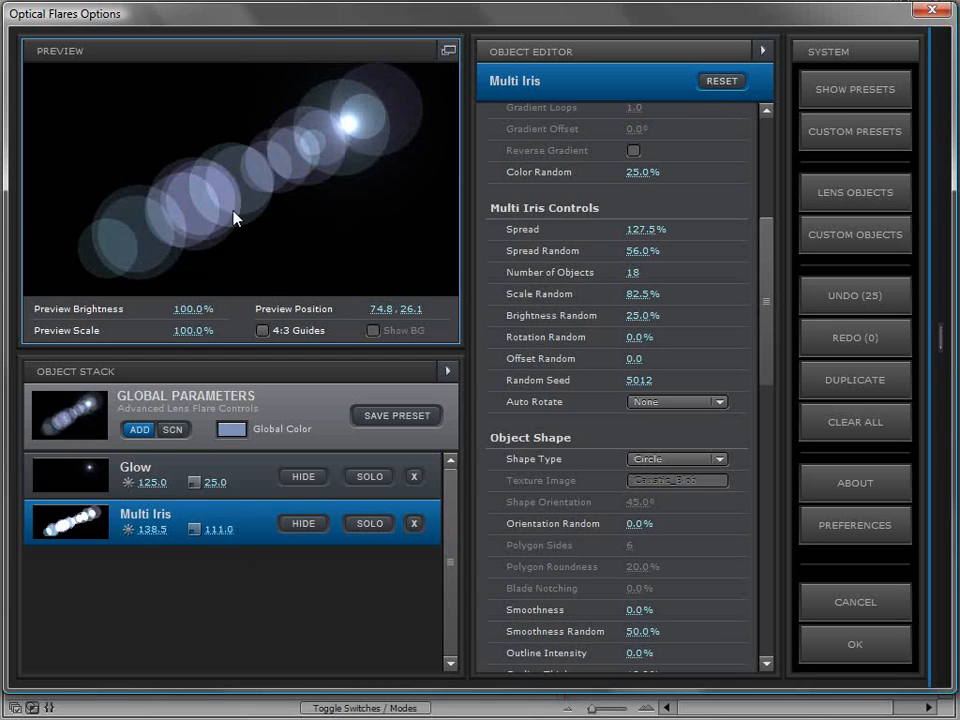
{"action": "left_click_drag", "start_coordinate": [415, 157], "coordinate": [448, 104]}
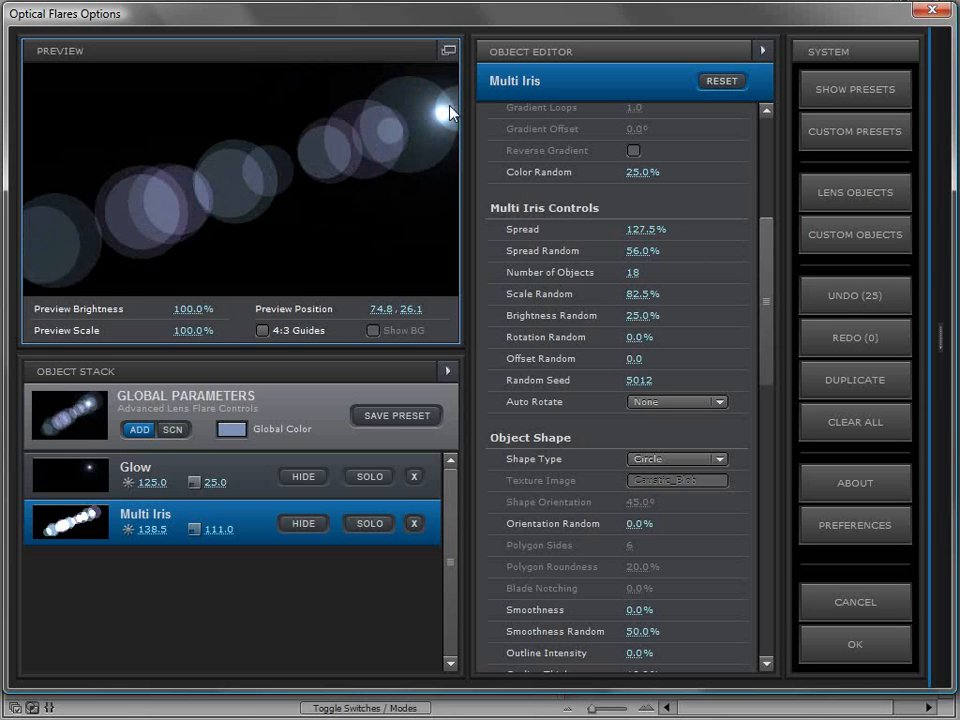
- Set the Multi Iris Shape Type to Polygon with 5 sides and a Polygon Roundness of 33%
{"action": "left_click_drag", "start_coordinate": [765, 291], "coordinate": [765, 343]}
{"action": "left_click", "coordinate": [680, 279]}
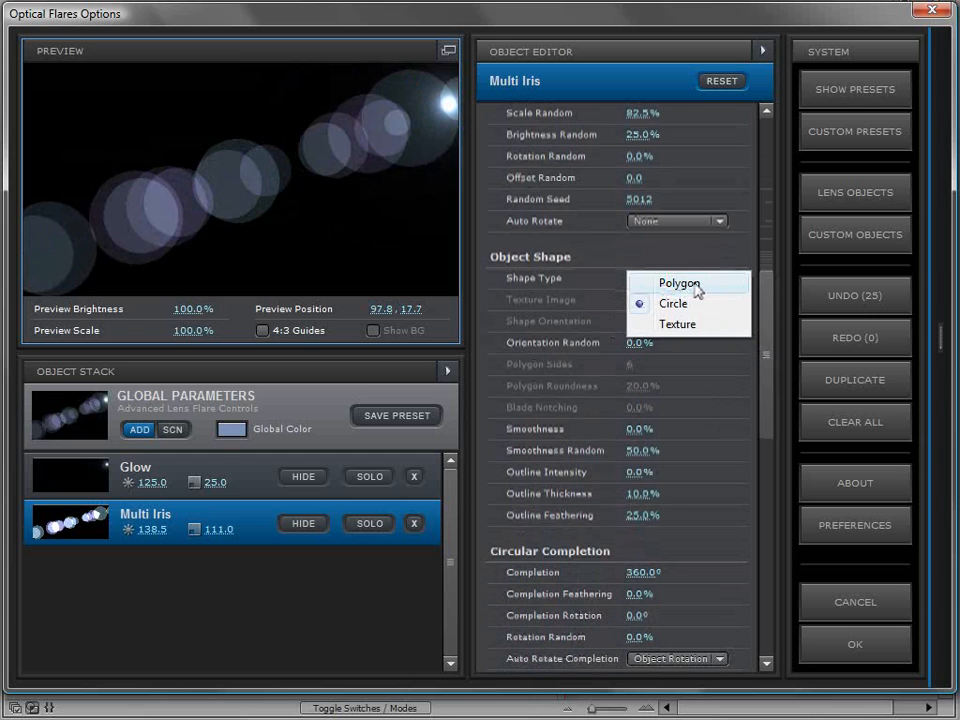
{"action": "left_click", "coordinate": [681, 288]}
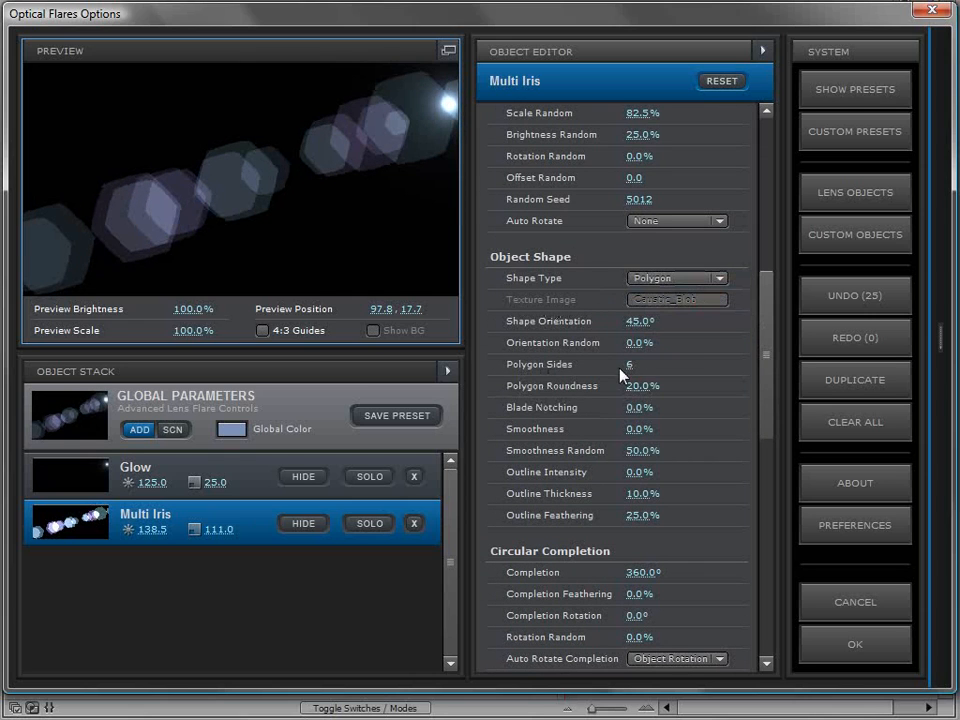
{"action": "mouse_move", "coordinate": [628, 364]}
{"action": "left_mouse_down"}
{"action": "mouse_move", "coordinate": [641, 369]}
{"action": "mouse_move", "coordinate": [620, 376]}
{"action": "mouse_move", "coordinate": [628, 366]}
{"action": "left_mouse_up"}
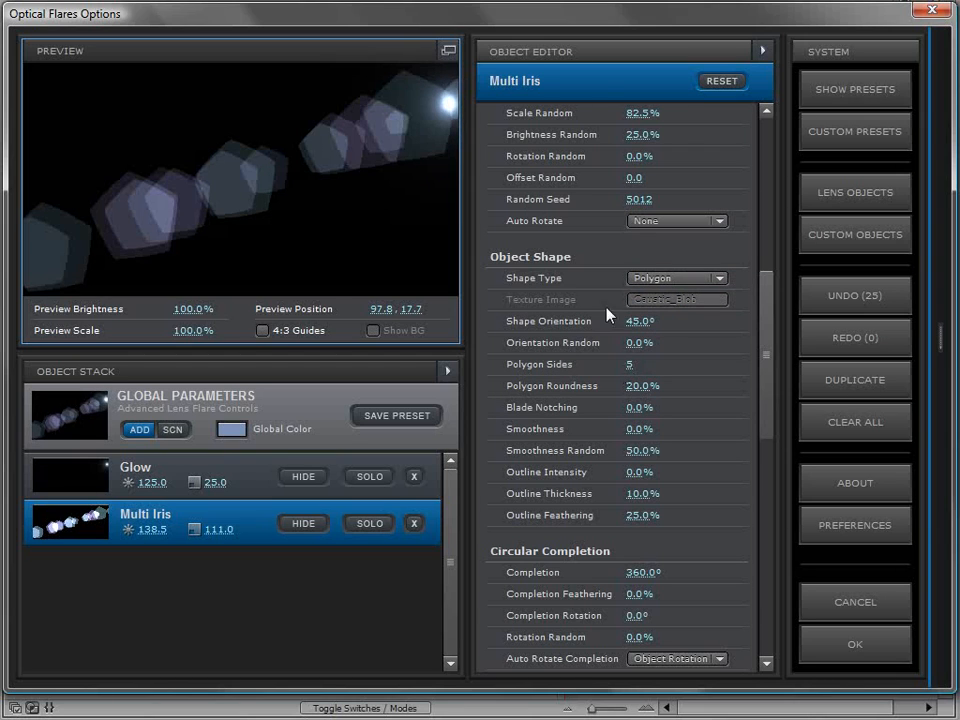
{"action": "mouse_move", "coordinate": [630, 428]}
{"action": "left_mouse_down"}
{"action": "mouse_move", "coordinate": [649, 428]}
{"action": "mouse_move", "coordinate": [630, 433]}
{"action": "left_mouse_up"}
{"action": "mouse_move", "coordinate": [638, 386]}
{"action": "left_mouse_down"}
{"action": "mouse_move", "coordinate": [663, 395]}
{"action": "mouse_move", "coordinate": [750, 386]}
{"action": "mouse_move", "coordinate": [565, 410]}
{"action": "mouse_move", "coordinate": [493, 408]}
{"action": "mouse_move", "coordinate": [560, 405]}
{"action": "mouse_move", "coordinate": [643, 380]}
{"action": "left_mouse_up"}
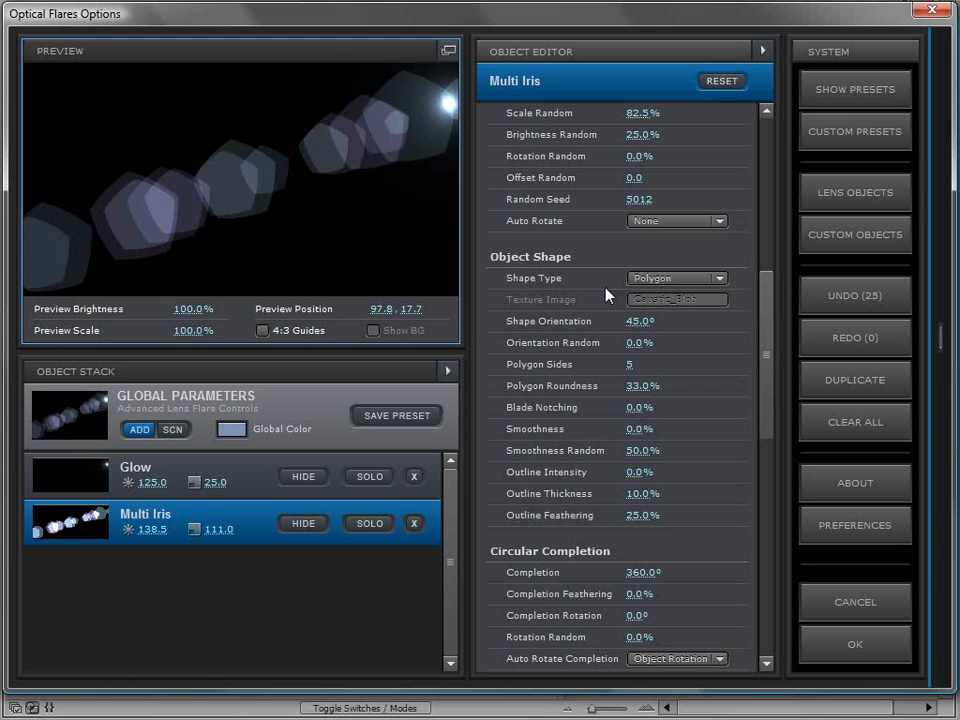
- Pop out the preview beside the object editor, try Blade Notching at 100%, and set it back to 0%
{"action": "left_click", "coordinate": [449, 50]}
{"action": "left_click_drag", "start_coordinate": [440, 22], "coordinate": [346, 71]}
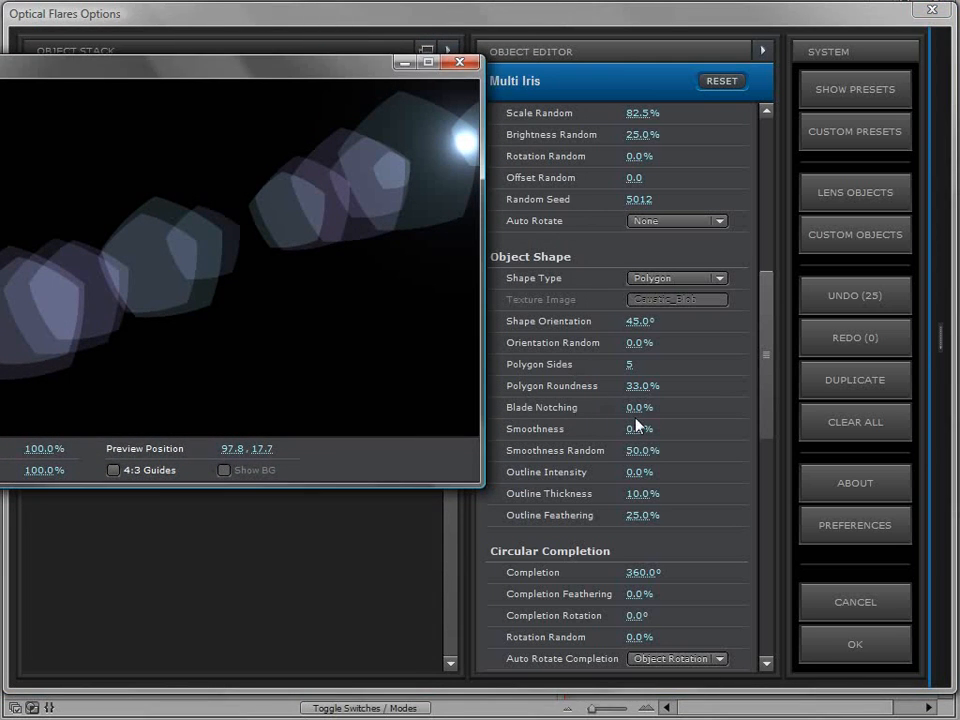
{"action": "left_click_drag", "start_coordinate": [635, 408], "coordinate": [765, 406]}
{"action": "left_click_drag", "start_coordinate": [298, 262], "coordinate": [244, 249]}
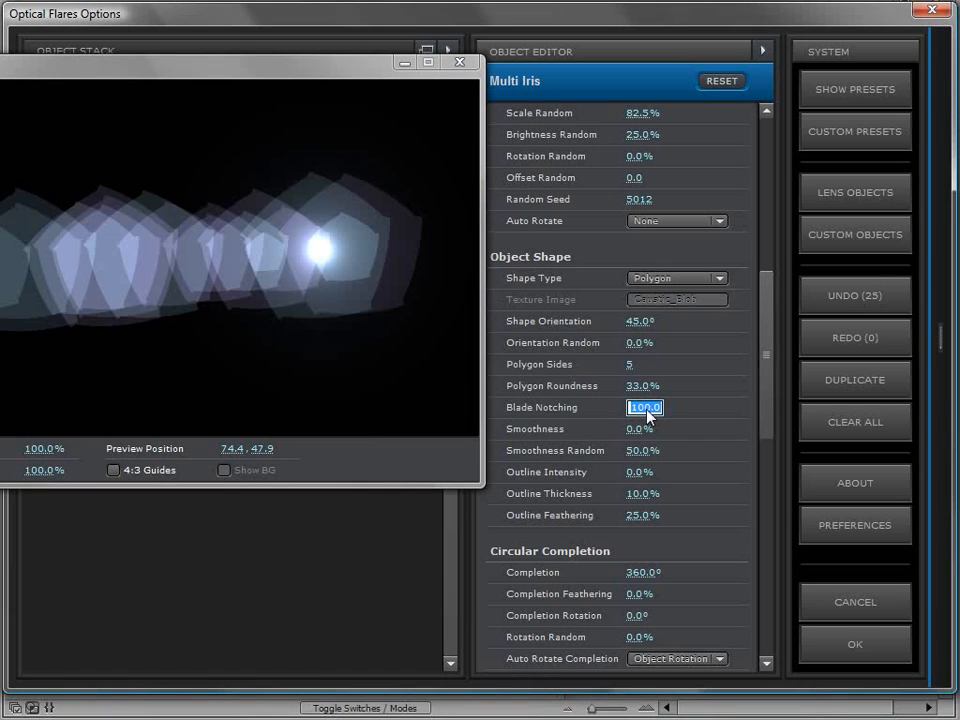
{"action": "type", "text": "0"}
{"action": "key", "text": "Return"}
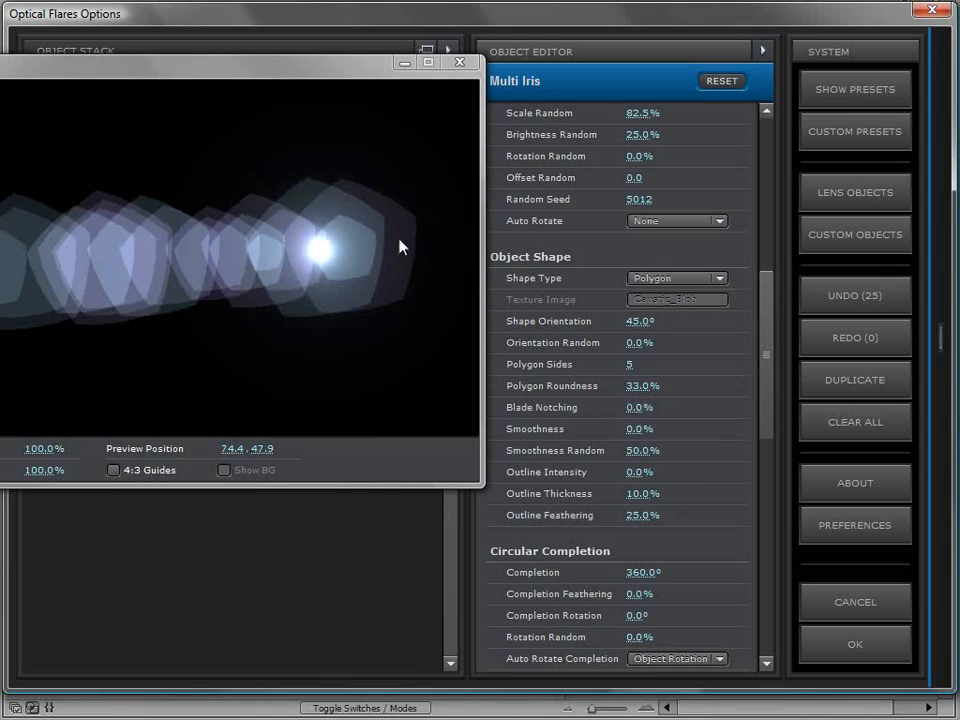
- Set the iris Outline Intensity to 36%, Outline Thickness to 5% and Smoothness to 1.5%, and close the preview pop-out
{"action": "left_click_drag", "start_coordinate": [640, 472], "coordinate": [631, 495]}
{"action": "left_click_drag", "start_coordinate": [357, 225], "coordinate": [391, 175]}
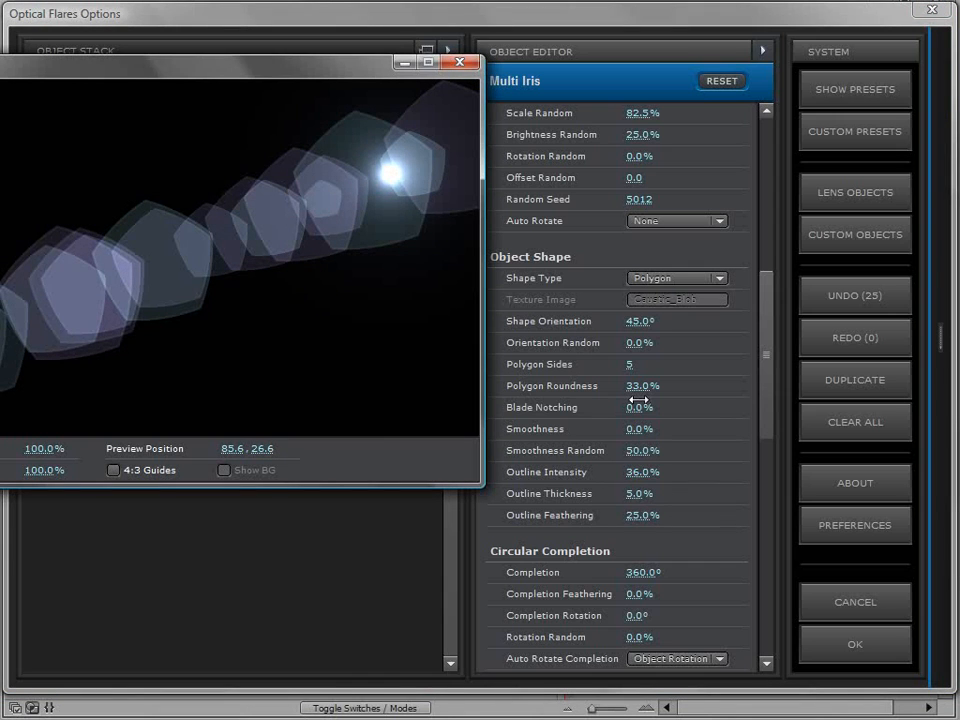
{"action": "mouse_move", "coordinate": [628, 428]}
{"action": "left_mouse_down"}
{"action": "mouse_move", "coordinate": [645, 433]}
{"action": "mouse_move", "coordinate": [628, 430]}
{"action": "left_mouse_up"}
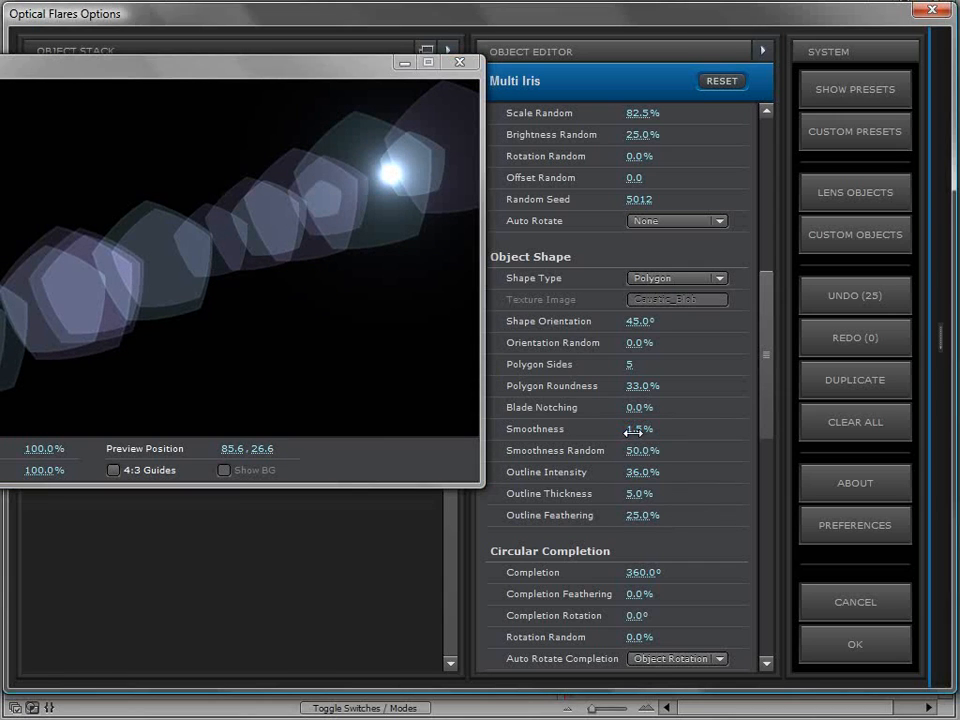
{"action": "left_click_drag", "start_coordinate": [390, 172], "coordinate": [338, 163]}
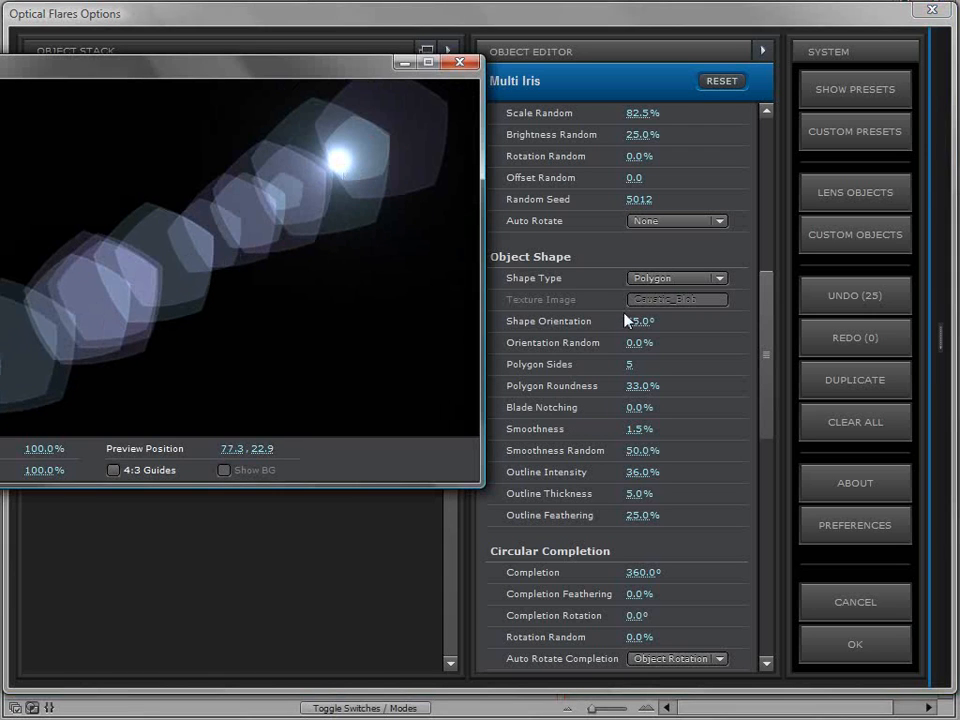
{"action": "left_click_drag", "start_coordinate": [769, 347], "coordinate": [780, 410]}
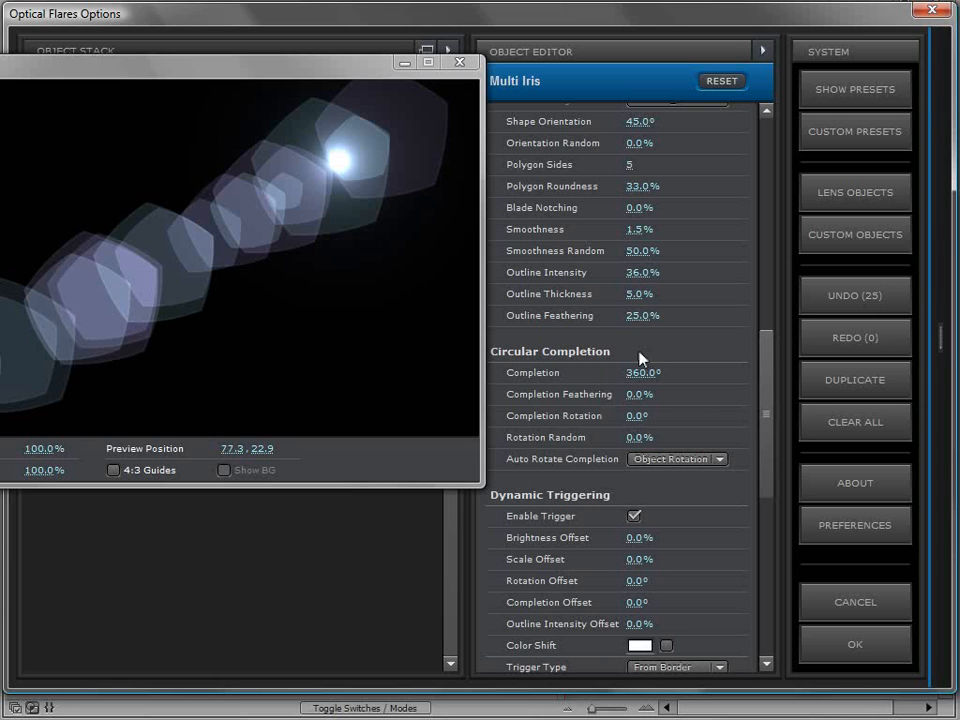
{"action": "left_click", "coordinate": [460, 62]}
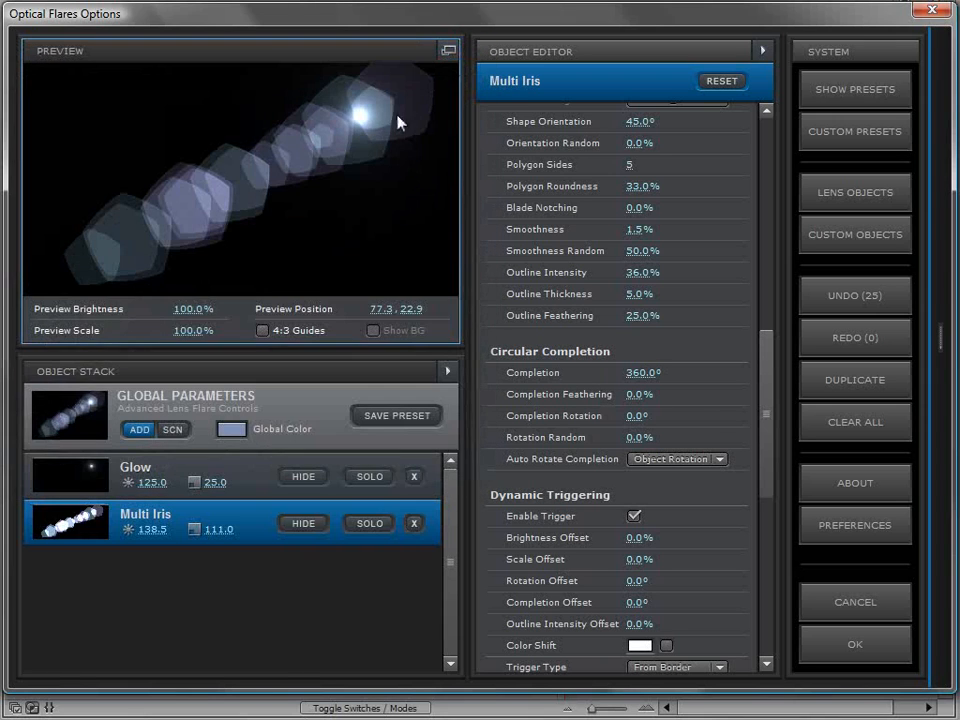
- Set the Multi Iris scale to 21, add a Streak object and preview the flare at about 59.5, 26.5
{"action": "left_click_drag", "start_coordinate": [218, 529], "coordinate": [80, 565]}
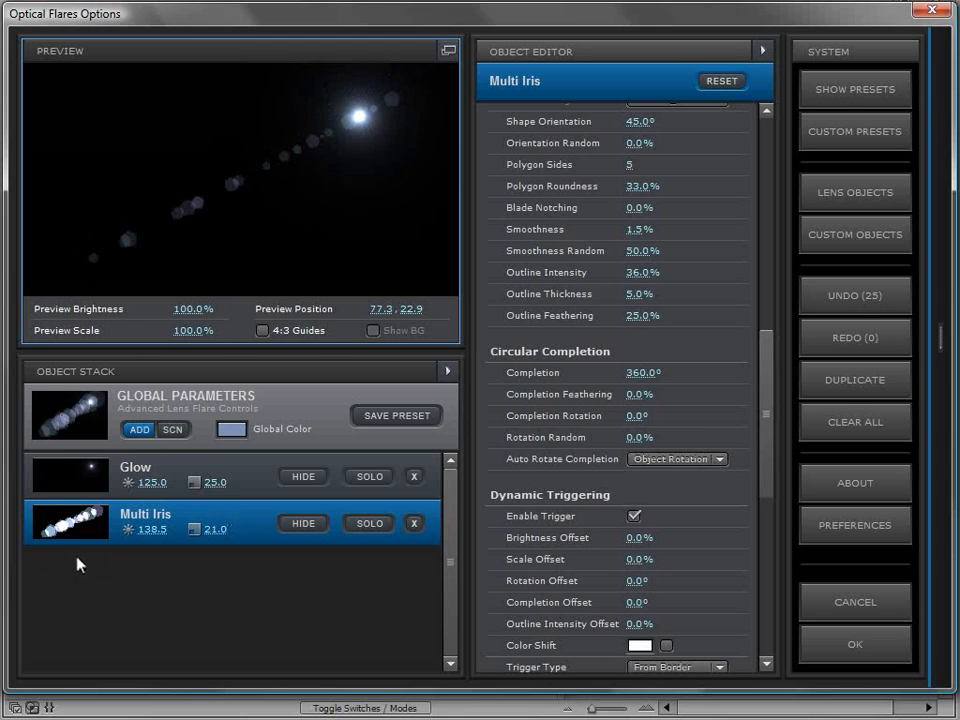
{"action": "left_click_drag", "start_coordinate": [339, 208], "coordinate": [199, 112]}
{"action": "left_click", "coordinate": [855, 192]}
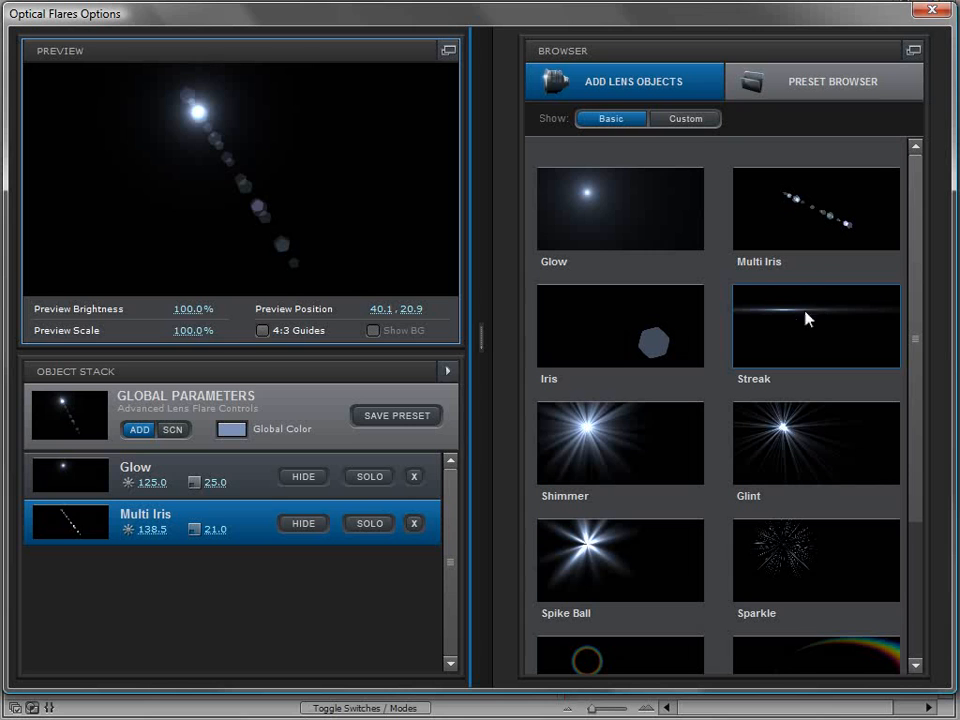
{"action": "left_click", "coordinate": [786, 343]}
{"action": "left_click_drag", "start_coordinate": [191, 135], "coordinate": [284, 130]}
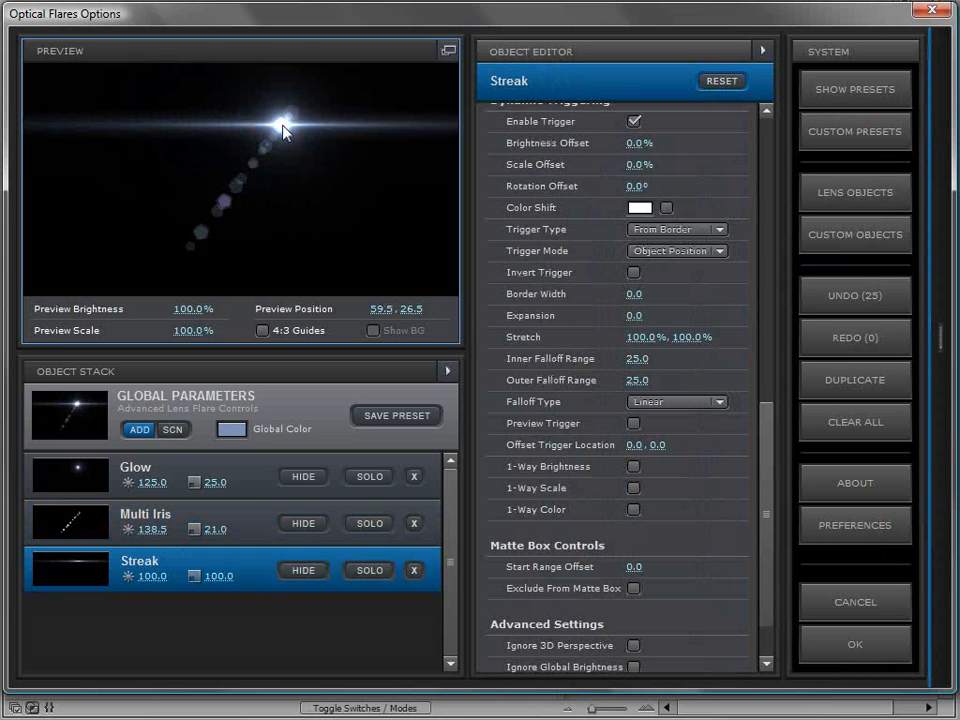
- Set the Streak's Replicator Copies to 2 and preview the crossed streaks at about 69.4, 34.5
{"action": "left_click_drag", "start_coordinate": [772, 445], "coordinate": [767, 161]}
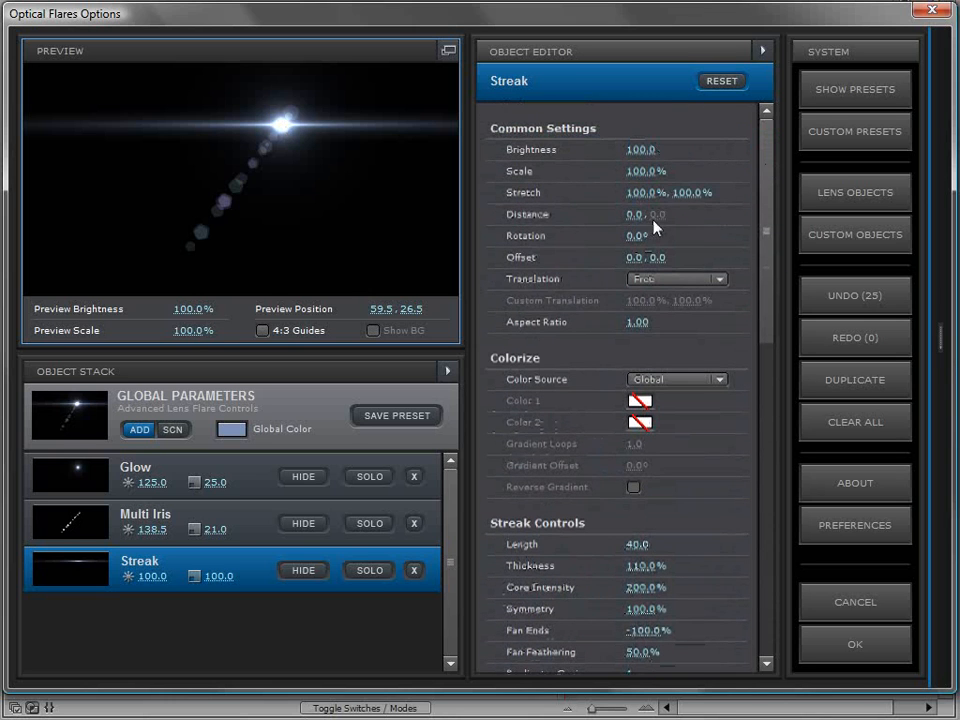
{"action": "scroll", "coordinate": [766, 290], "scroll_direction": "down", "scroll_amount": 5}
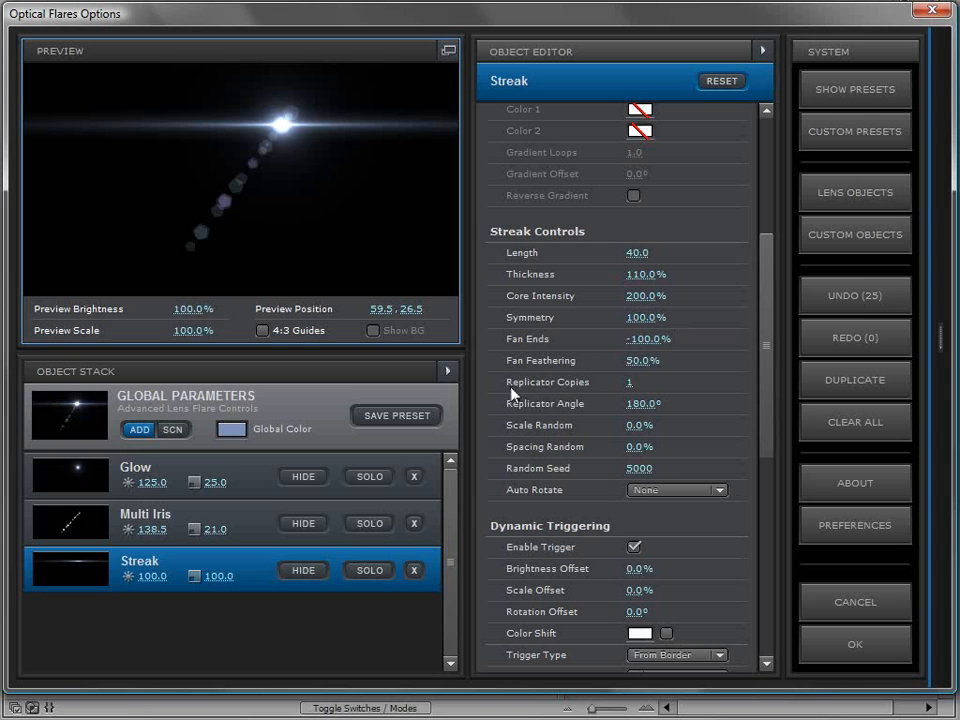
{"action": "left_click", "coordinate": [632, 382]}
{"action": "type", "text": "2"}
{"action": "key", "text": "Return"}
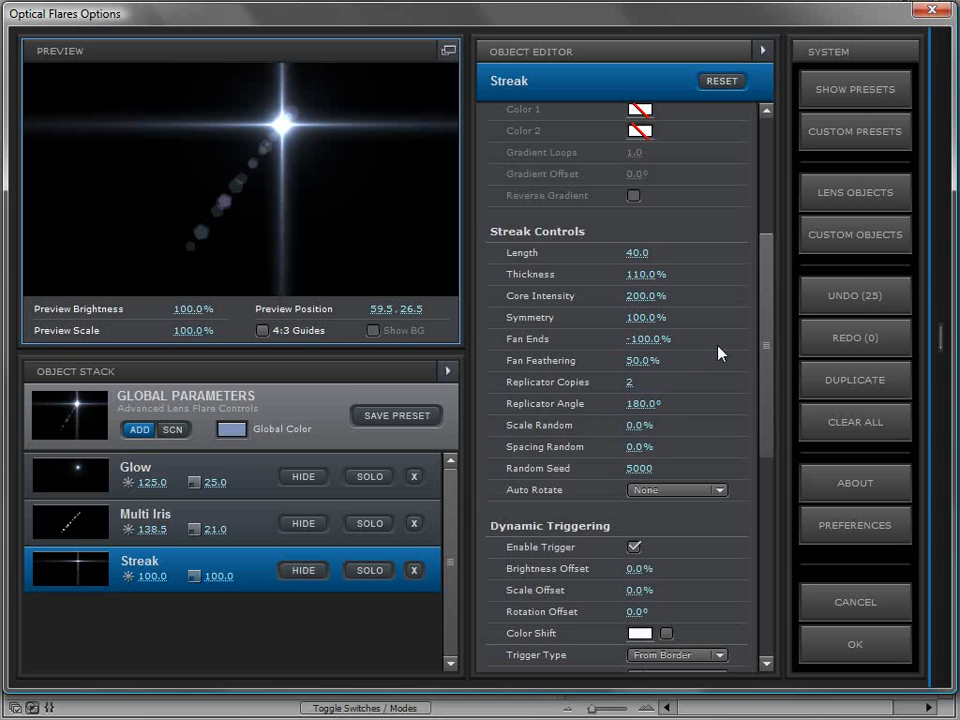
{"action": "left_click_drag", "start_coordinate": [290, 124], "coordinate": [336, 158]}
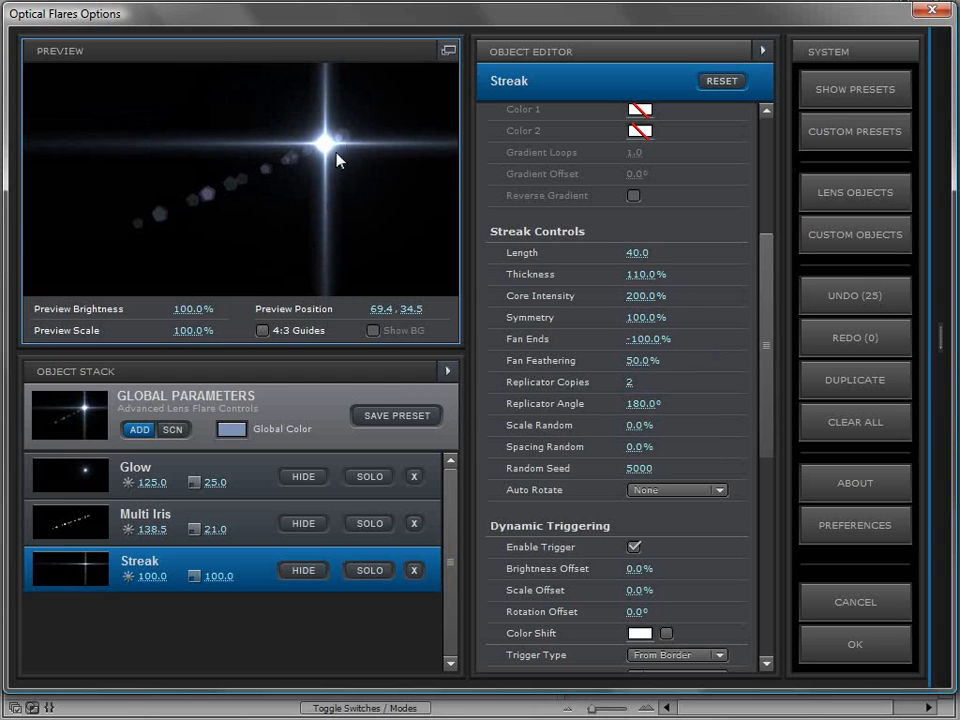
- Try the Streak's Rotation at 30°, preview the tilted streaks, and set it back to 0°
{"action": "left_click_drag", "start_coordinate": [765, 431], "coordinate": [754, 281]}
{"action": "mouse_move", "coordinate": [657, 254]}
{"action": "left_mouse_down"}
{"action": "mouse_move", "coordinate": [681, 229]}
{"action": "mouse_move", "coordinate": [688, 193]}
{"action": "mouse_move", "coordinate": [686, 231]}
{"action": "left_mouse_up"}
{"action": "mouse_move", "coordinate": [325, 143]}
{"action": "left_mouse_down"}
{"action": "mouse_move", "coordinate": [259, 157]}
{"action": "mouse_move", "coordinate": [281, 171]}
{"action": "mouse_move", "coordinate": [336, 150]}
{"action": "left_mouse_up"}
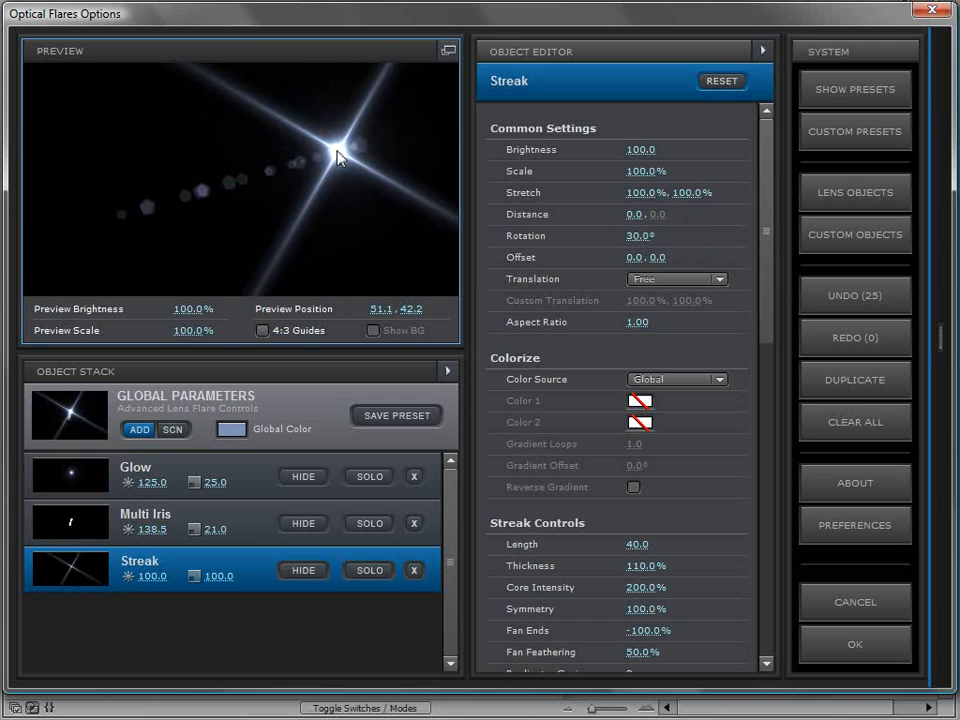
{"action": "left_click", "coordinate": [643, 237]}
{"action": "key", "text": "Return"}
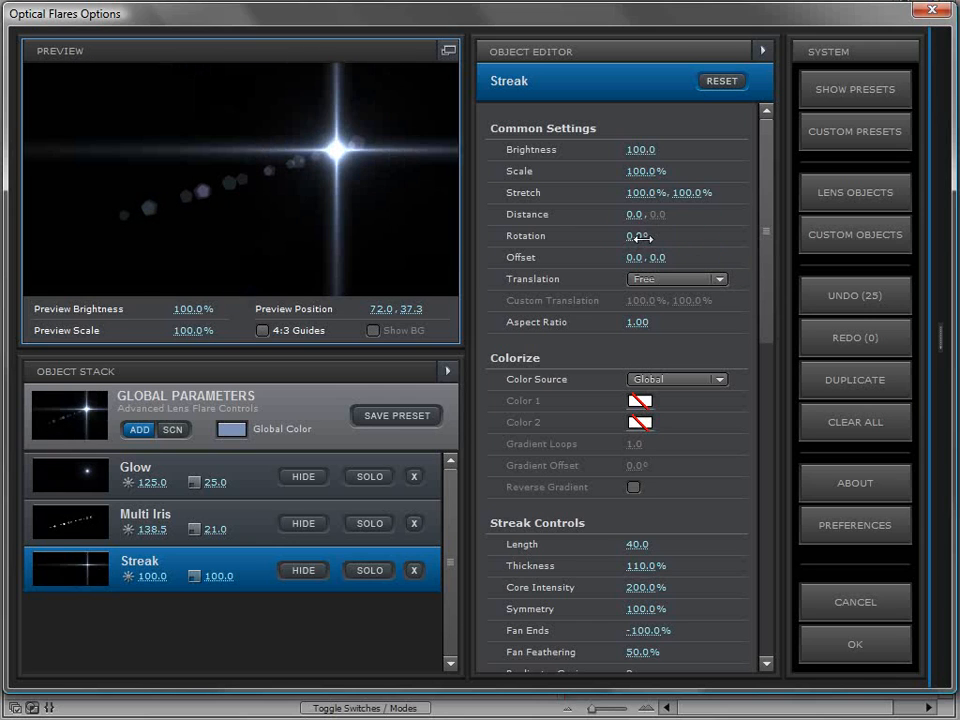
- Set the Streak's Replicator Copies to 3
{"action": "left_click_drag", "start_coordinate": [763, 245], "coordinate": [763, 390]}
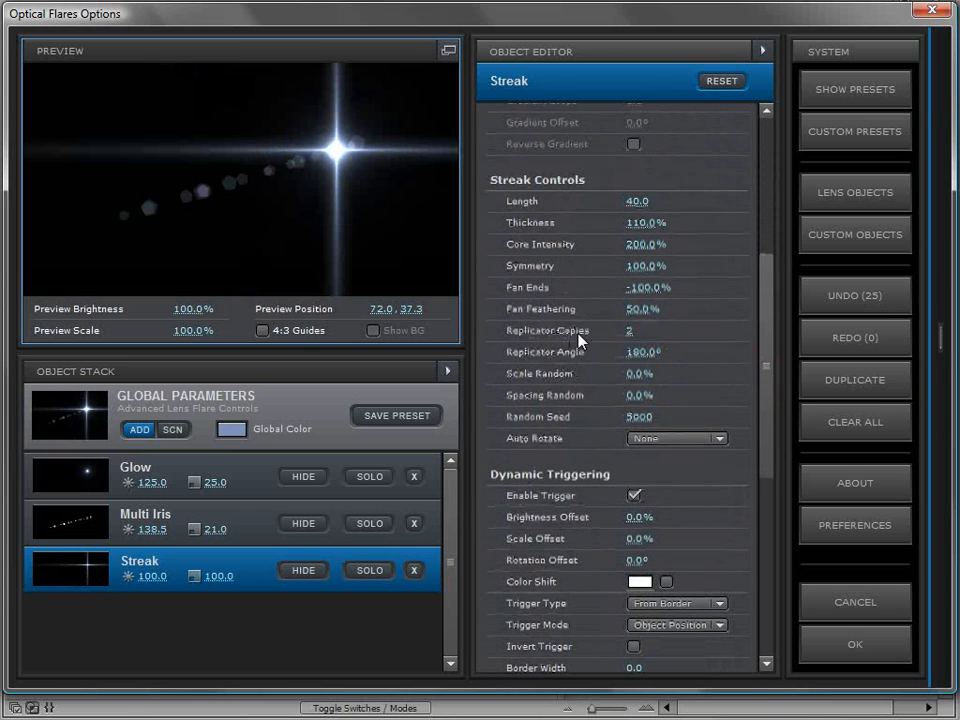
{"action": "left_click", "coordinate": [631, 331]}
{"action": "type", "text": "3"}
{"action": "key", "text": "Return"}
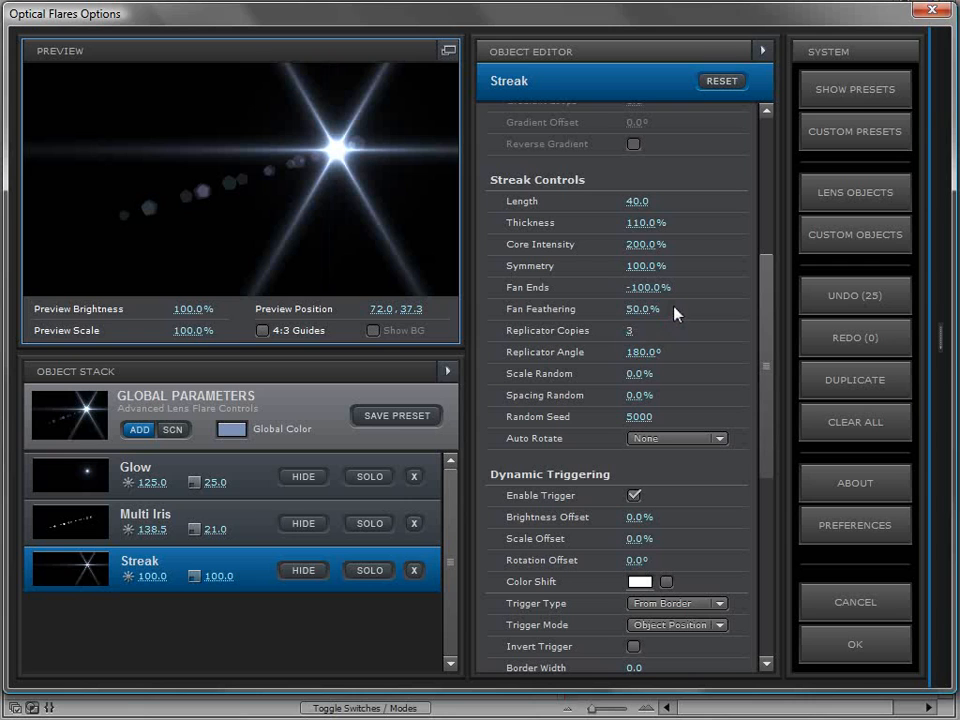
- Set the Streak's brightness to 49, scale to 29, Thickness to 56%, Symmetry to 27%, Fan Ends to 363%, Replicator Copies to 5 and Replicator Angle to 360°
{"action": "left_click_drag", "start_coordinate": [308, 150], "coordinate": [269, 186]}
{"action": "left_click_drag", "start_coordinate": [215, 576], "coordinate": [103, 583]}
{"action": "left_click_drag", "start_coordinate": [269, 185], "coordinate": [324, 167]}
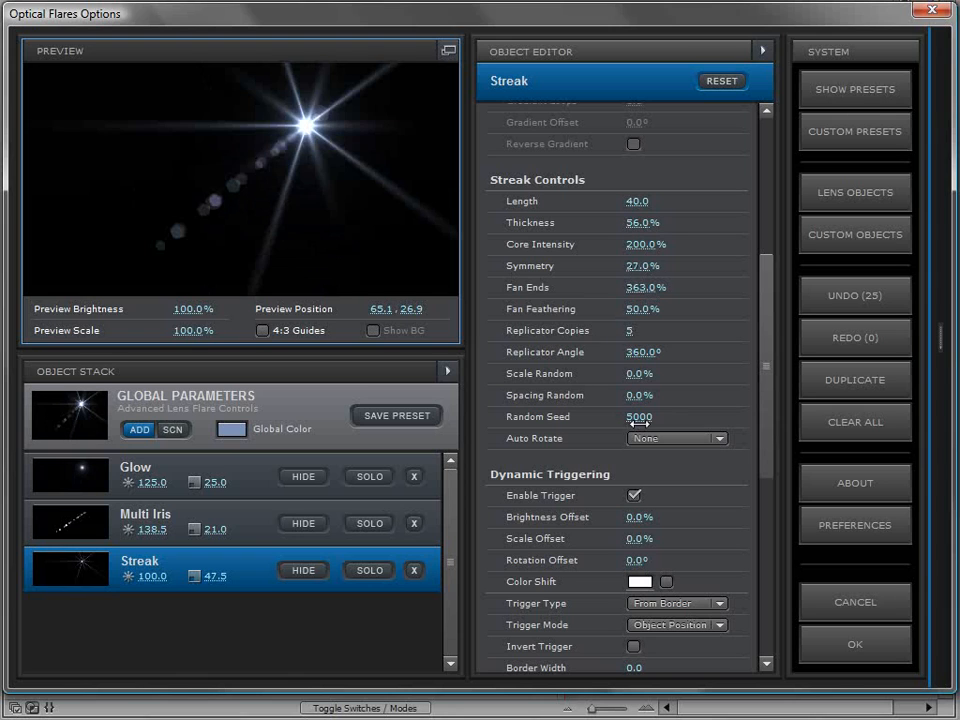
{"action": "left_click_drag", "start_coordinate": [632, 396], "coordinate": [604, 400]}
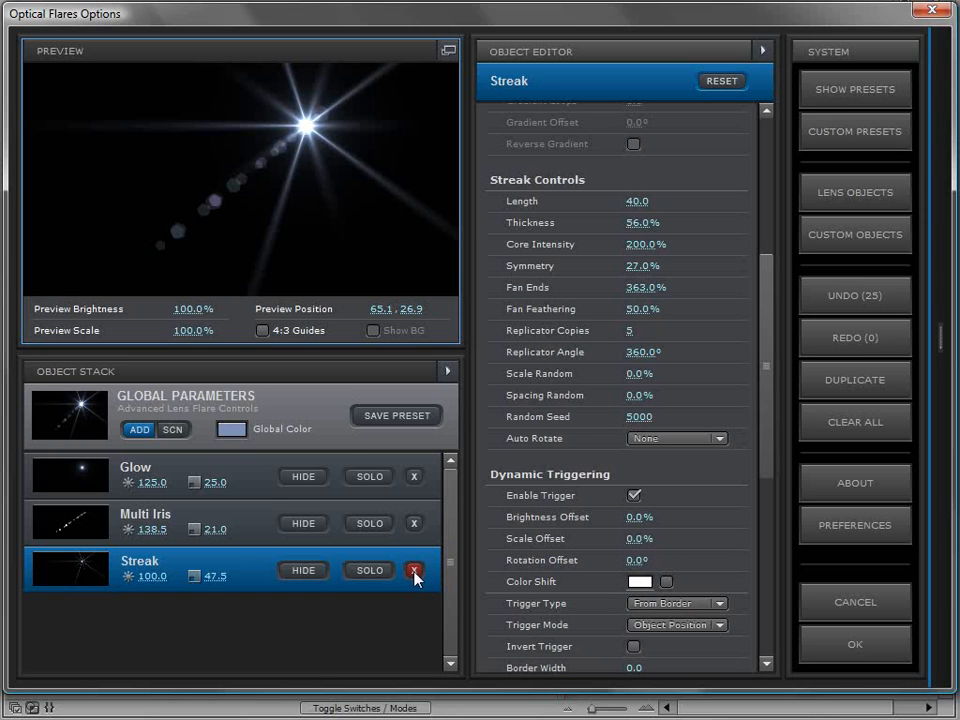
{"action": "mouse_move", "coordinate": [215, 577]}
{"action": "left_mouse_down"}
{"action": "mouse_move", "coordinate": [30, 585]}
{"action": "mouse_move", "coordinate": [51, 576]}
{"action": "left_mouse_up"}
{"action": "mouse_move", "coordinate": [304, 134]}
{"action": "left_mouse_down"}
{"action": "mouse_move", "coordinate": [322, 142]}
{"action": "mouse_move", "coordinate": [321, 131]}
{"action": "left_mouse_up"}
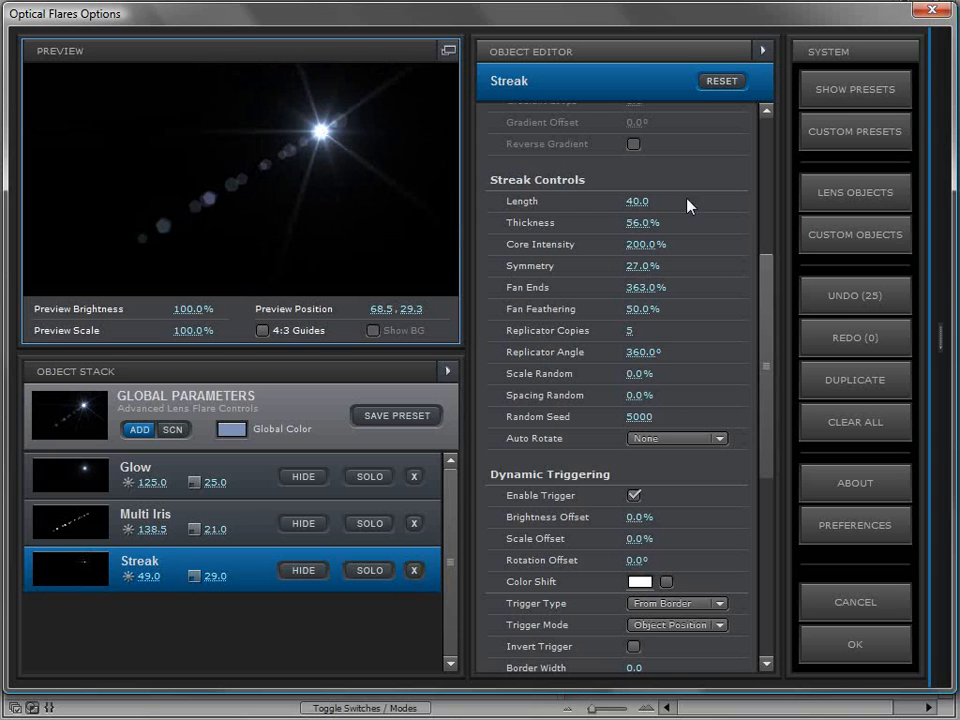
- Add a Shimmer object, preview the flare at about 60.1, 46.6, and set the Shimmer scale to 196.5
{"action": "left_click", "coordinate": [855, 192]}
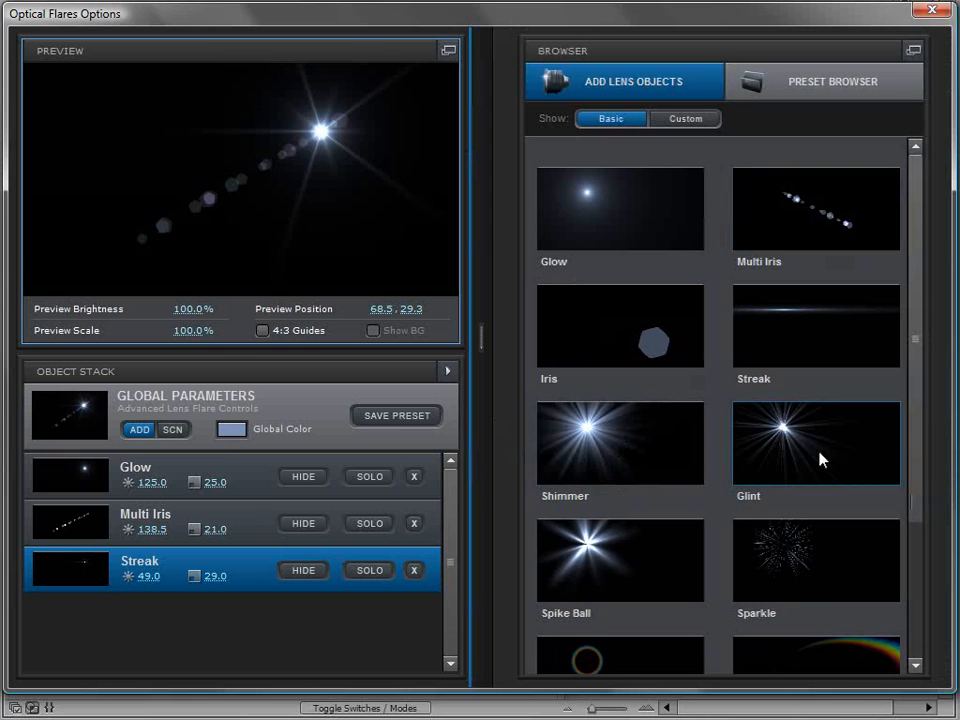
{"action": "left_click", "coordinate": [633, 441]}
{"action": "left_click", "coordinate": [285, 167]}
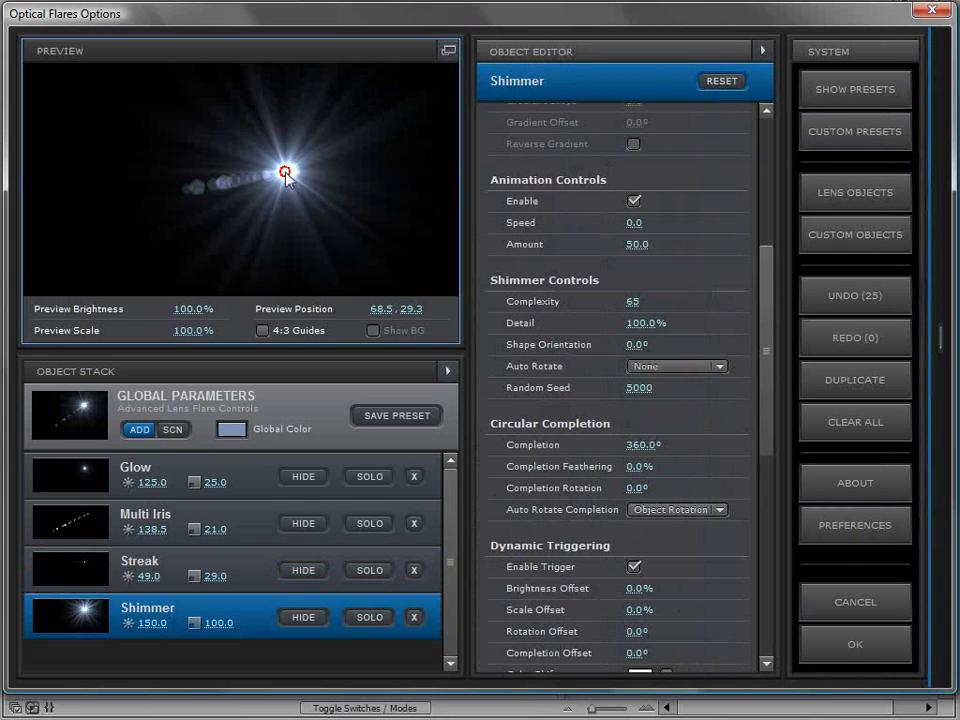
{"action": "left_click_drag", "start_coordinate": [345, 613], "coordinate": [431, 601]}
- Add a Glint object to the flare and hide the Shimmer
{"action": "left_click", "coordinate": [940, 318]}
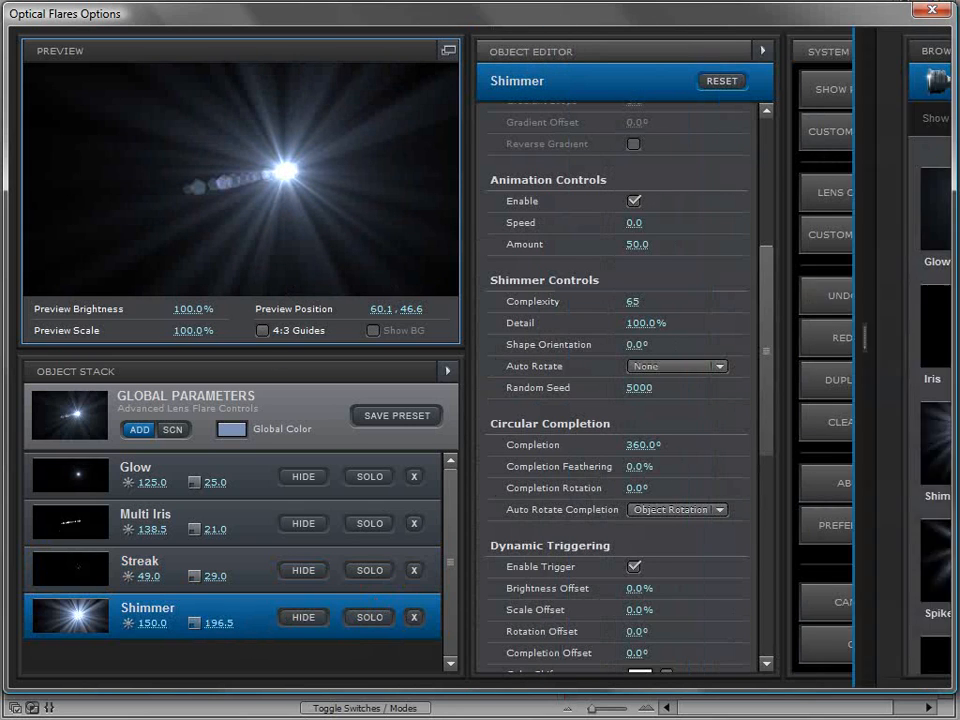
{"action": "left_click", "coordinate": [811, 478]}
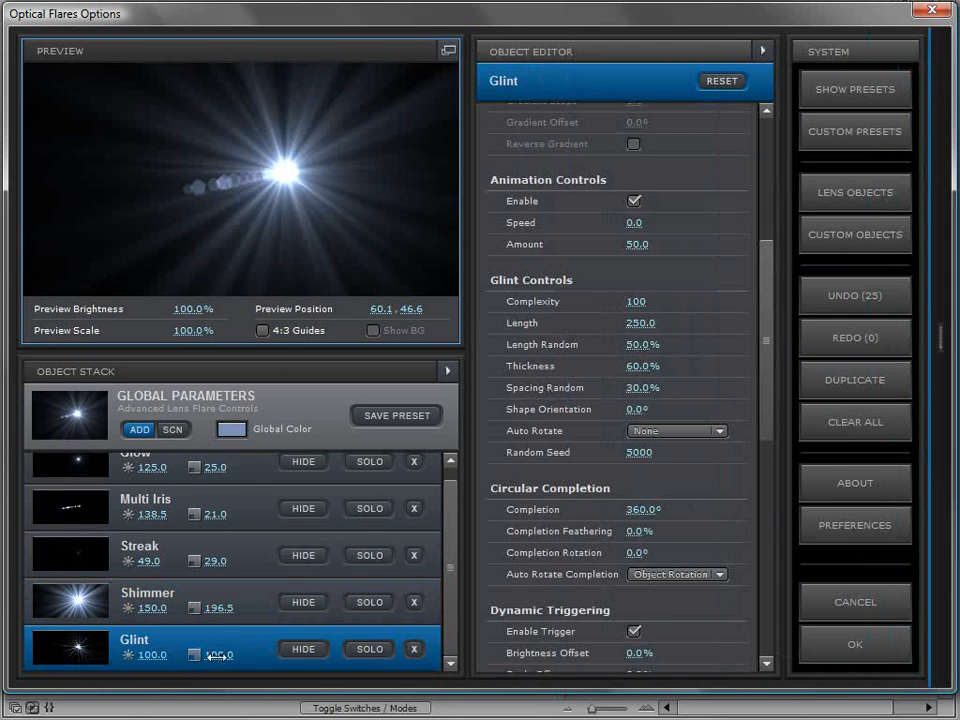
{"action": "left_click", "coordinate": [305, 603]}
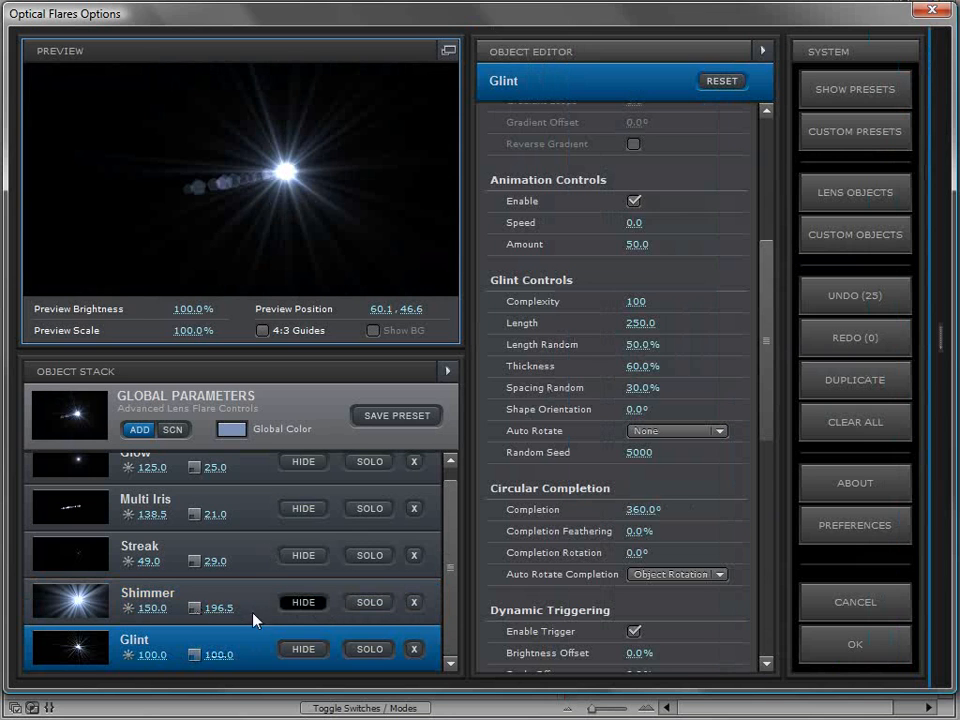
- Examine the glint in an enlarged preview pop-out with the flare at about 70.0, 27.5, and close the pop-out
{"action": "left_click", "coordinate": [448, 50]}
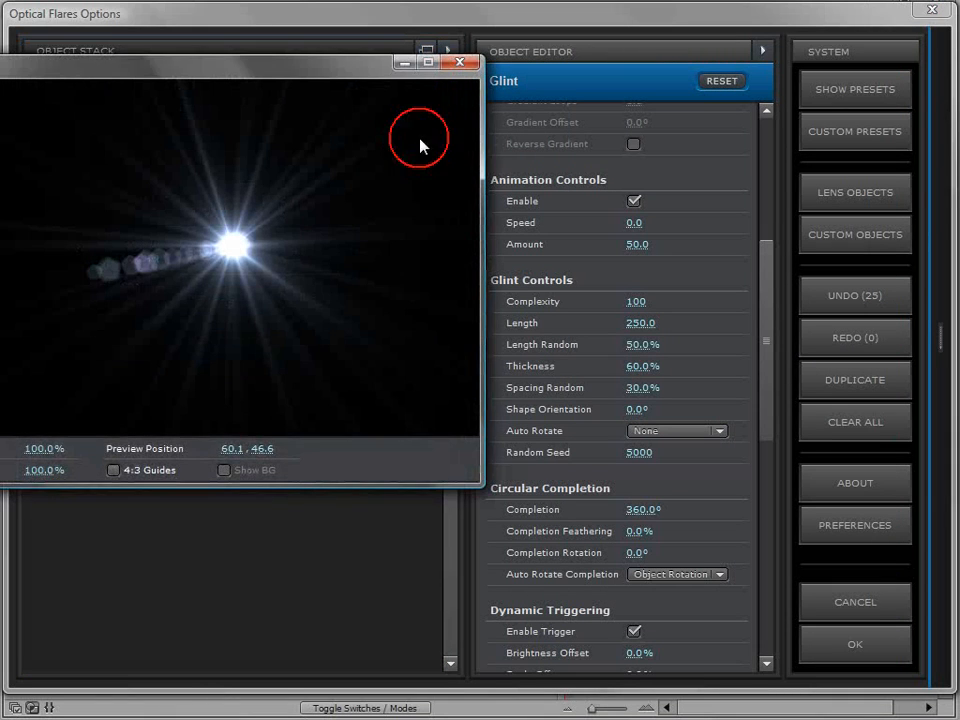
{"action": "left_click_drag", "start_coordinate": [482, 486], "coordinate": [556, 541]}
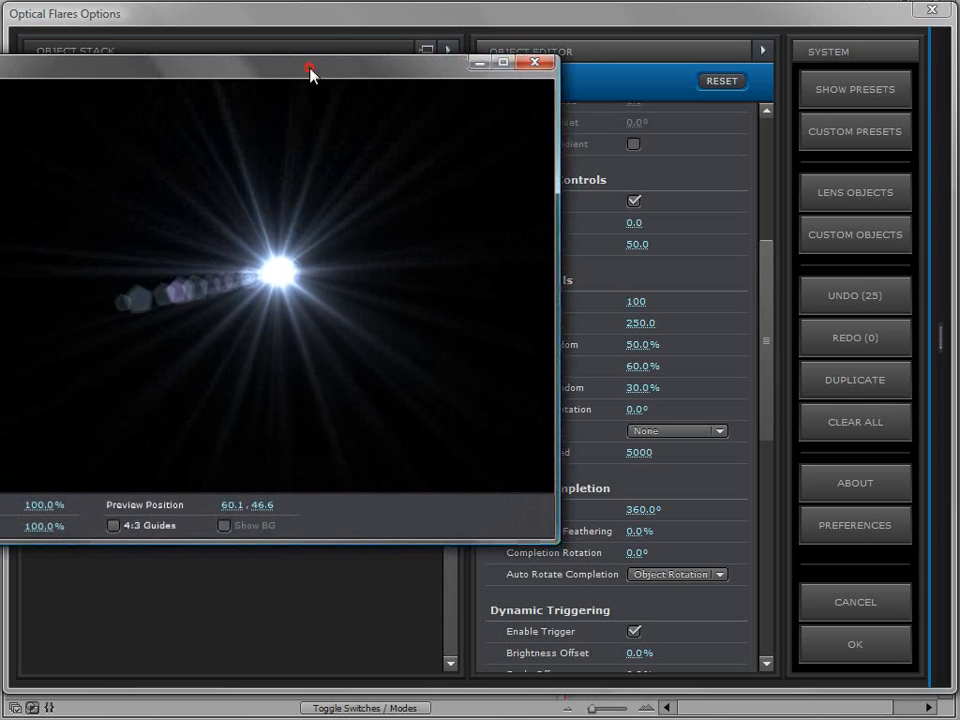
{"action": "left_click_drag", "start_coordinate": [310, 70], "coordinate": [466, 79]}
{"action": "left_click_drag", "start_coordinate": [434, 281], "coordinate": [499, 199]}
{"action": "left_click", "coordinate": [280, 487]}
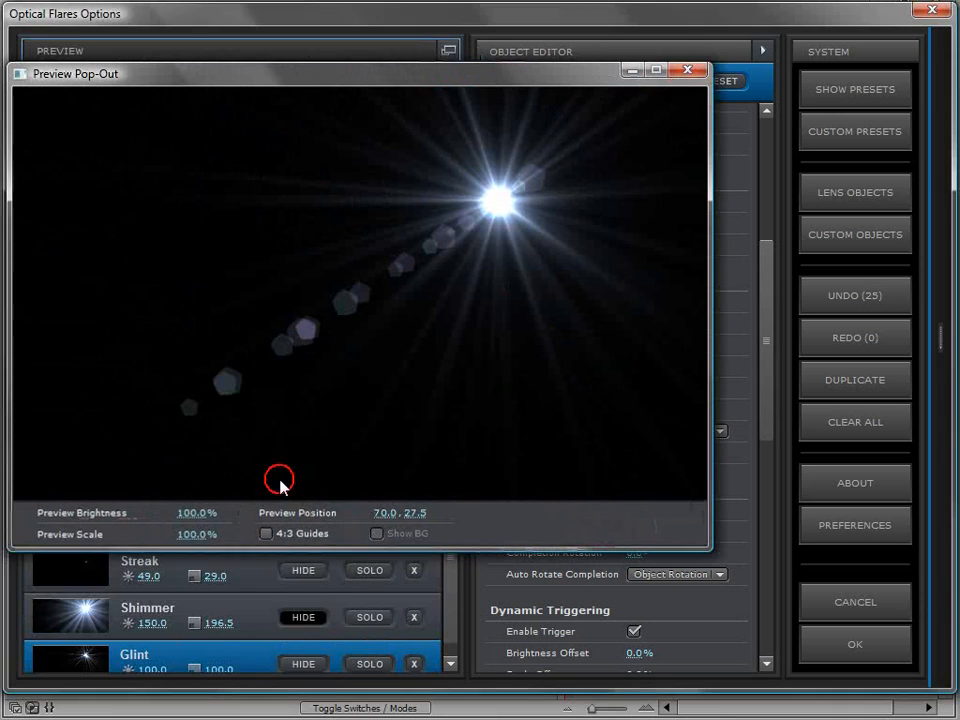
{"action": "left_click_drag", "start_coordinate": [455, 559], "coordinate": [457, 583]}
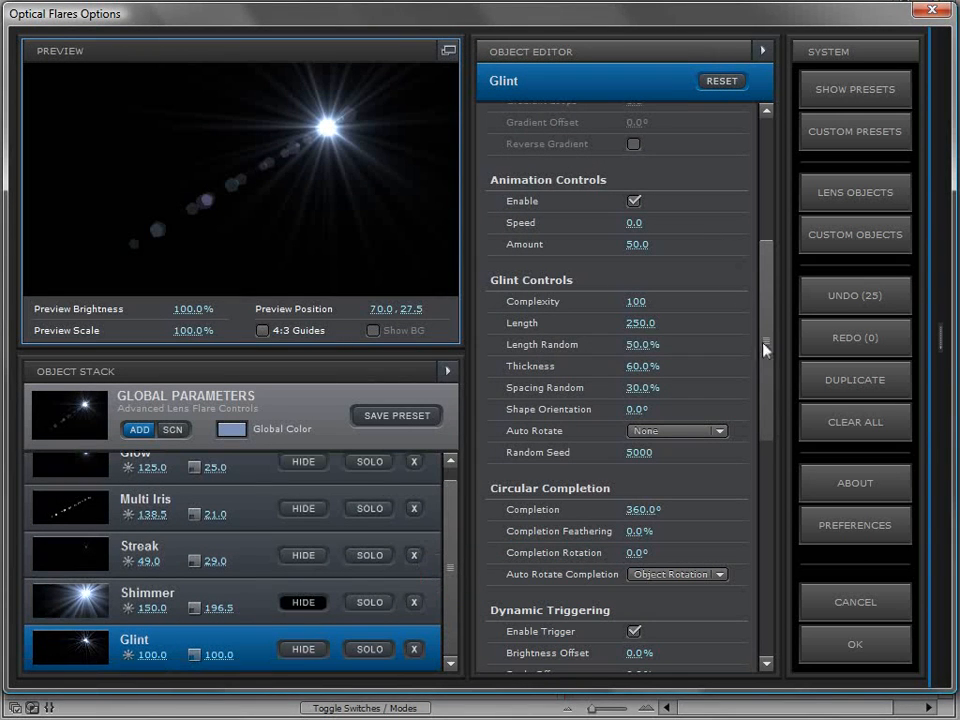
- Set the Glint's Thickness to 15.5% and check the thinner rays in the preview pop-out
{"action": "left_click_drag", "start_coordinate": [640, 366], "coordinate": [544, 377]}
{"action": "left_click", "coordinate": [449, 50]}
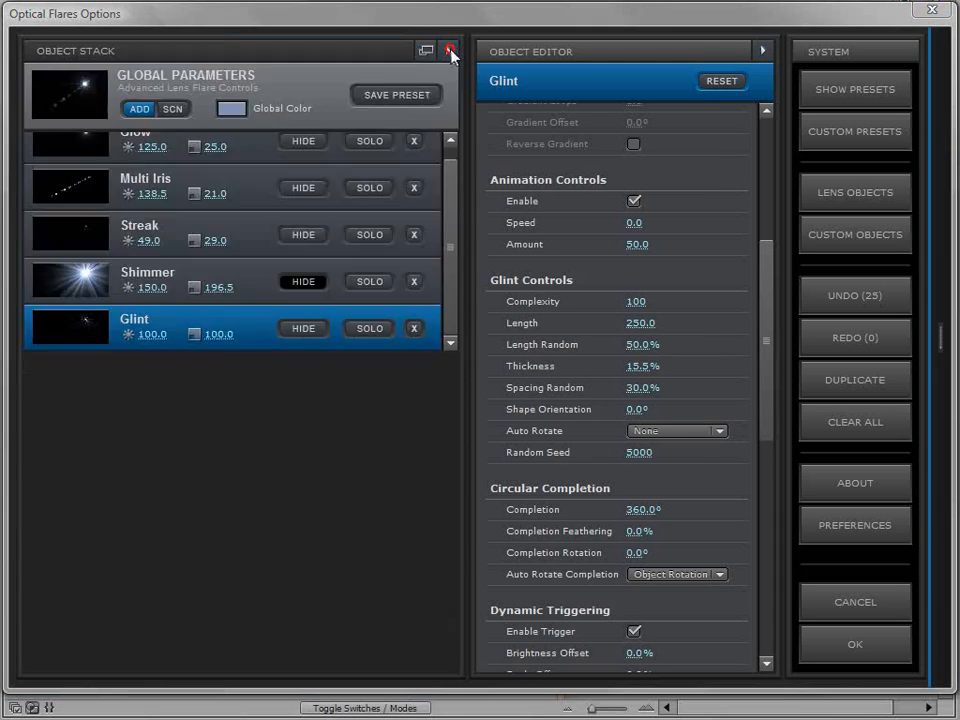
{"action": "left_click_drag", "start_coordinate": [497, 202], "coordinate": [497, 236]}
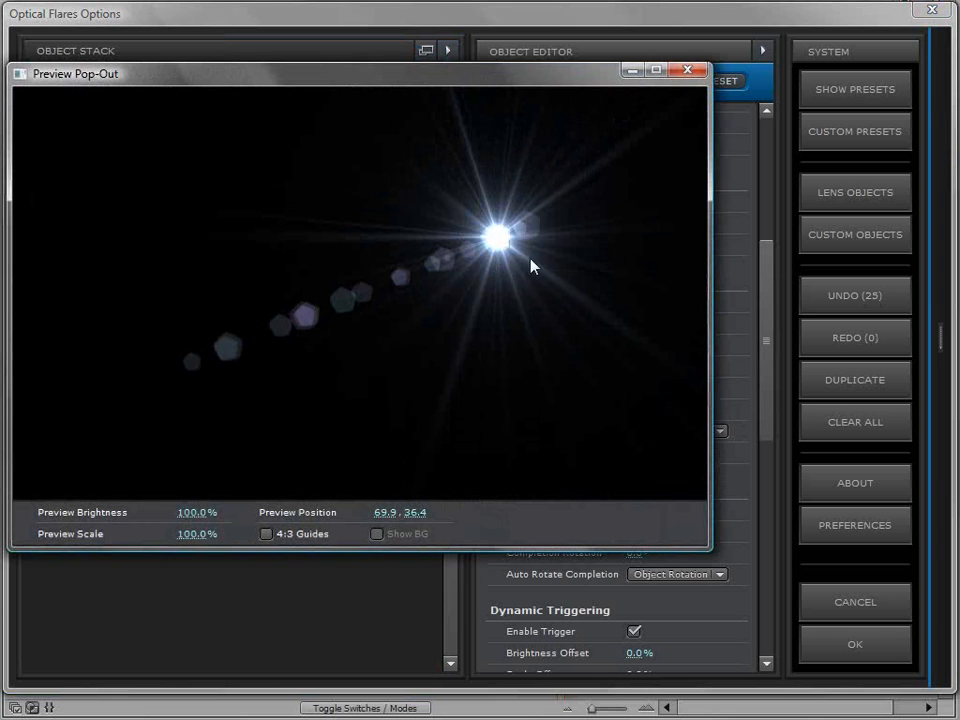
{"action": "left_click", "coordinate": [686, 70]}
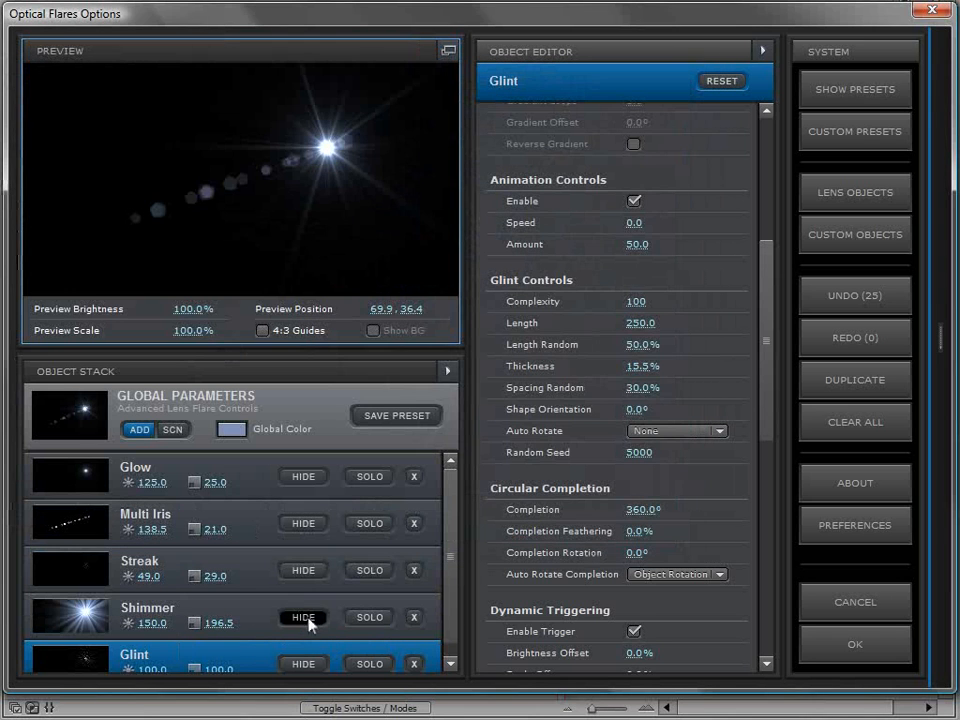
- Unhide the Shimmer and examine it combined with the Glint in the preview pop-out at about 40.1, 35.5
{"action": "left_click", "coordinate": [309, 620]}
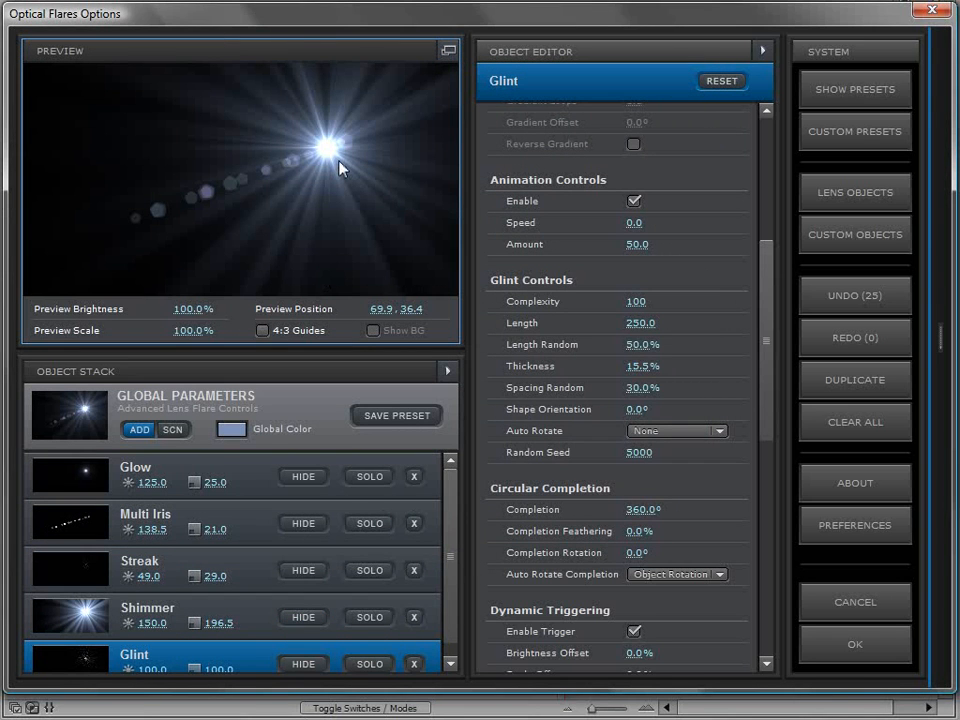
{"action": "left_click", "coordinate": [449, 50]}
{"action": "left_click_drag", "start_coordinate": [462, 127], "coordinate": [294, 240]}
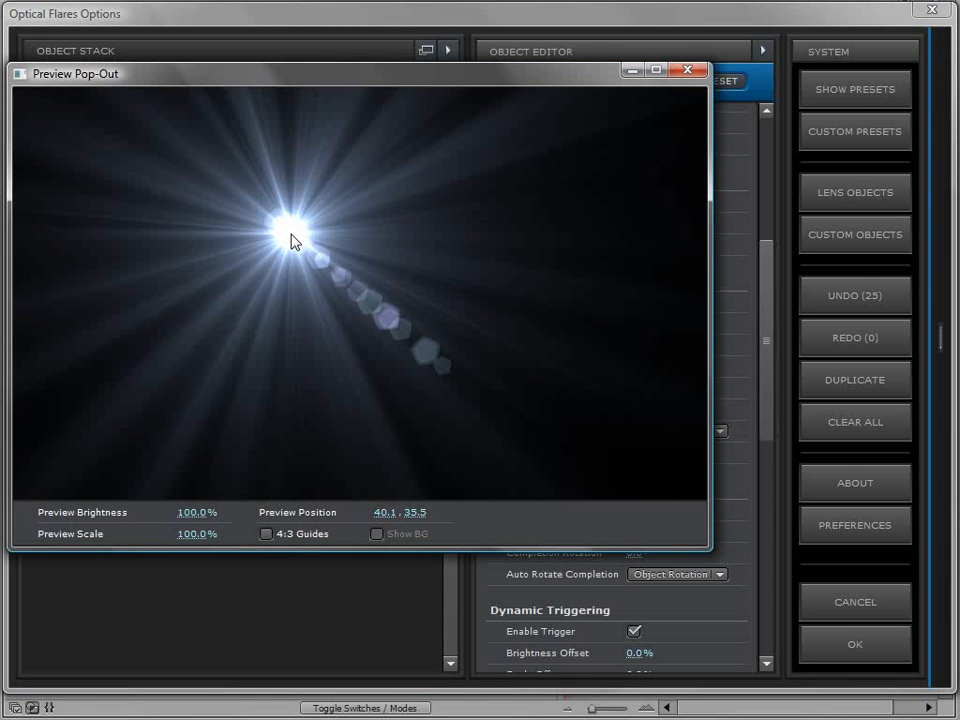
{"action": "left_click", "coordinate": [686, 70]}
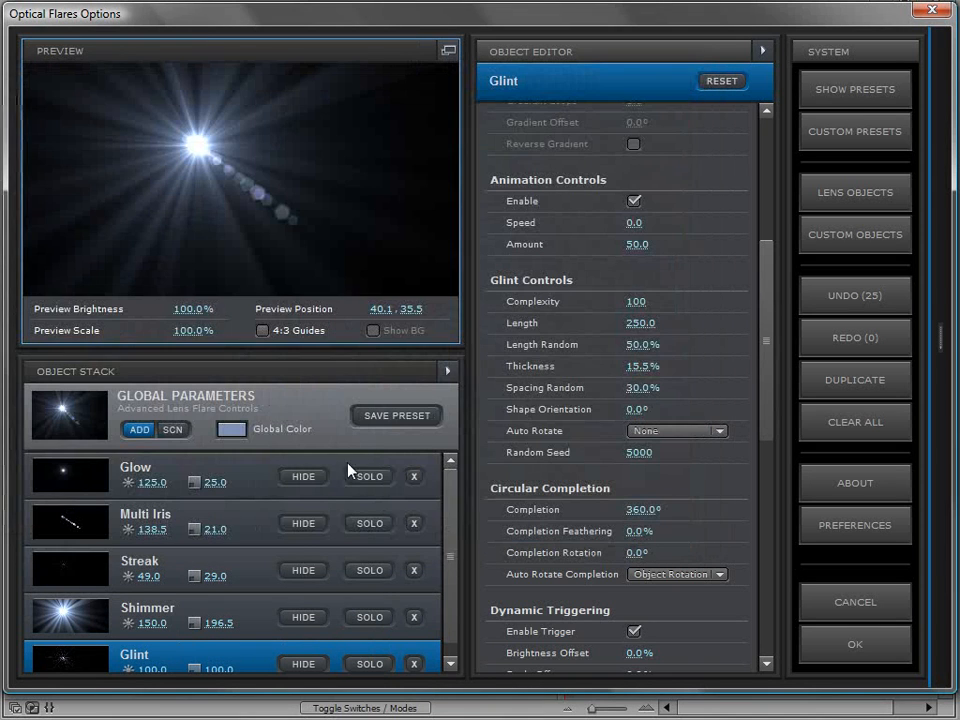
- Hide the Shimmer, set the Preview Scale to 184.5% and move the previewed flare to about 65.5, 36.9
{"action": "scroll", "coordinate": [449, 512], "scroll_direction": "down", "scroll_amount": 1}
{"action": "left_click", "coordinate": [302, 602]}
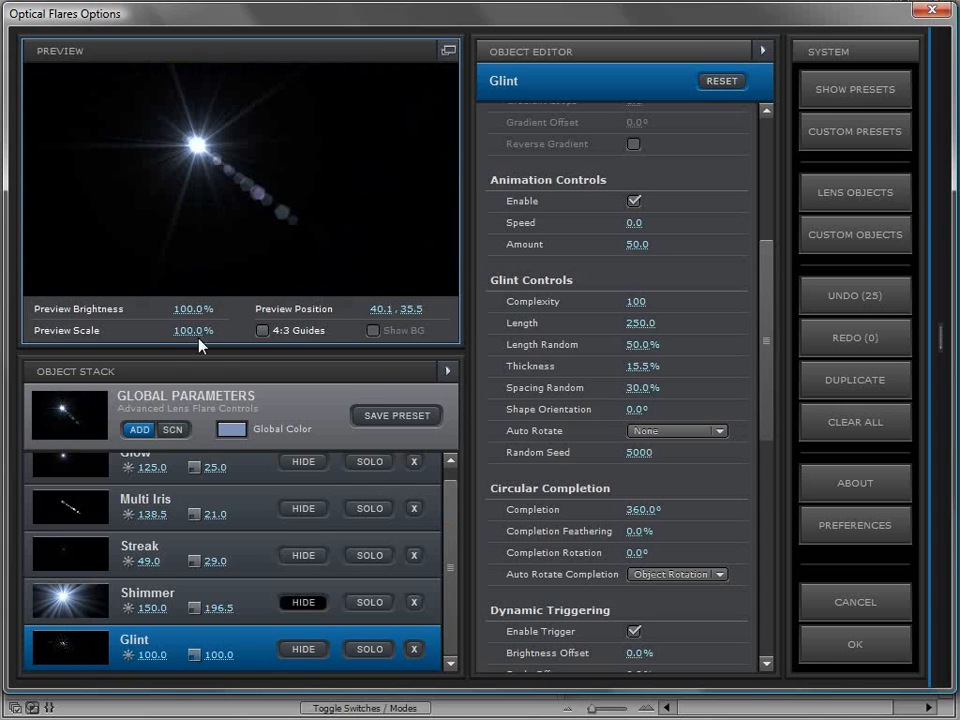
{"action": "left_click_drag", "start_coordinate": [189, 335], "coordinate": [240, 335]}
{"action": "left_click_drag", "start_coordinate": [193, 140], "coordinate": [310, 155]}
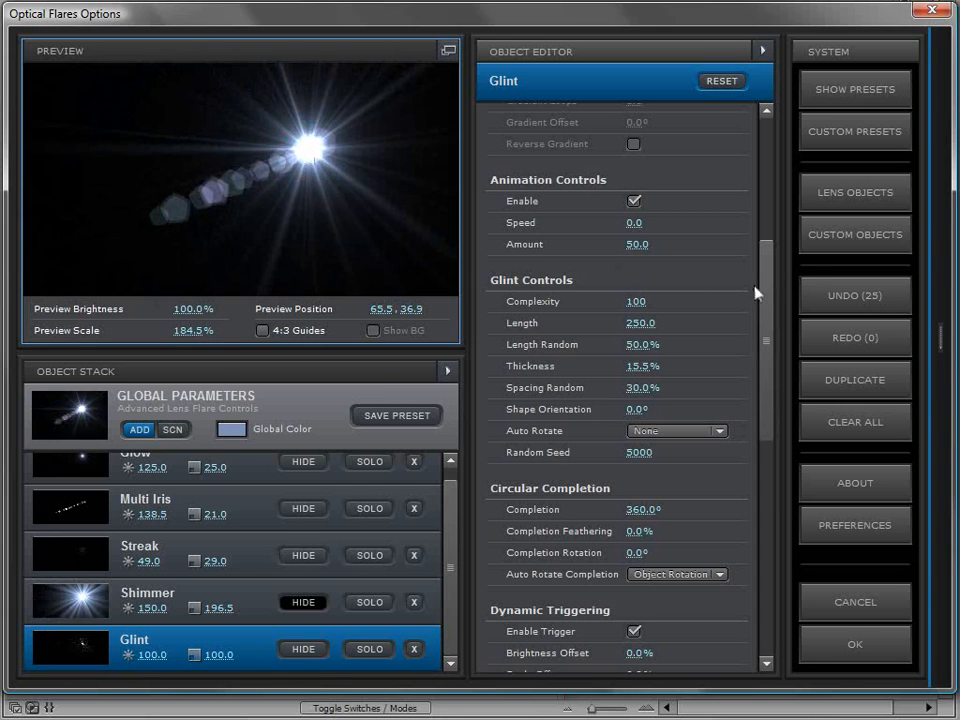
- Set the Glint's Complexity to 119, Length to 290.5, Length Random to 63%, Spacing Random to 53.5% and Thickness to 30.5%
{"action": "left_click_drag", "start_coordinate": [637, 298], "coordinate": [732, 300]}
{"action": "left_click_drag", "start_coordinate": [650, 321], "coordinate": [838, 318]}
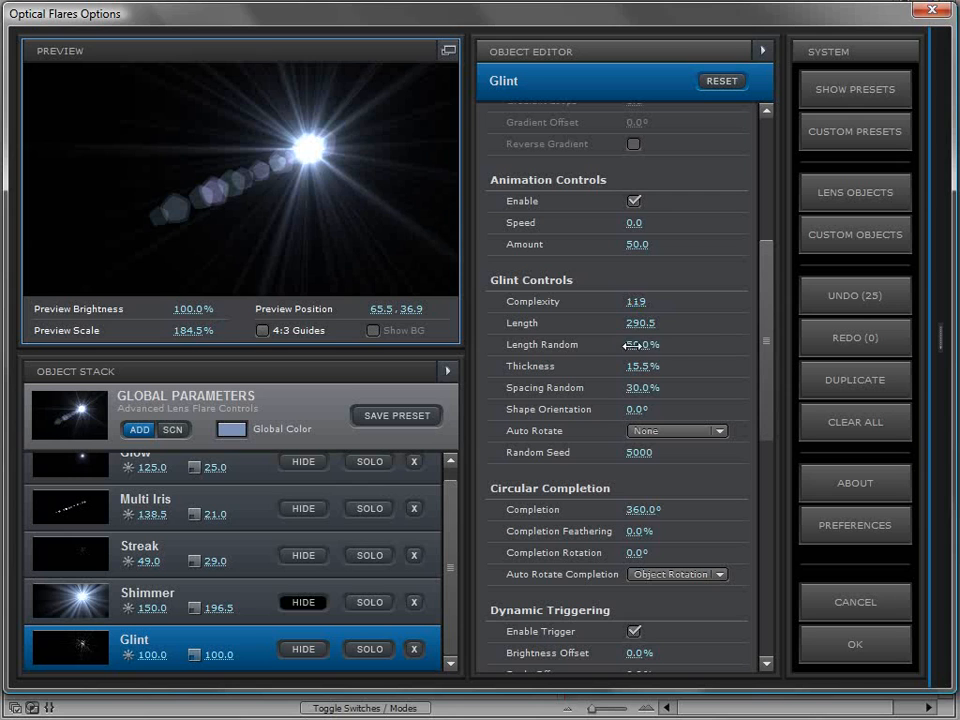
{"action": "left_click_drag", "start_coordinate": [643, 344], "coordinate": [729, 377]}
{"action": "left_click_drag", "start_coordinate": [642, 387], "coordinate": [521, 414]}
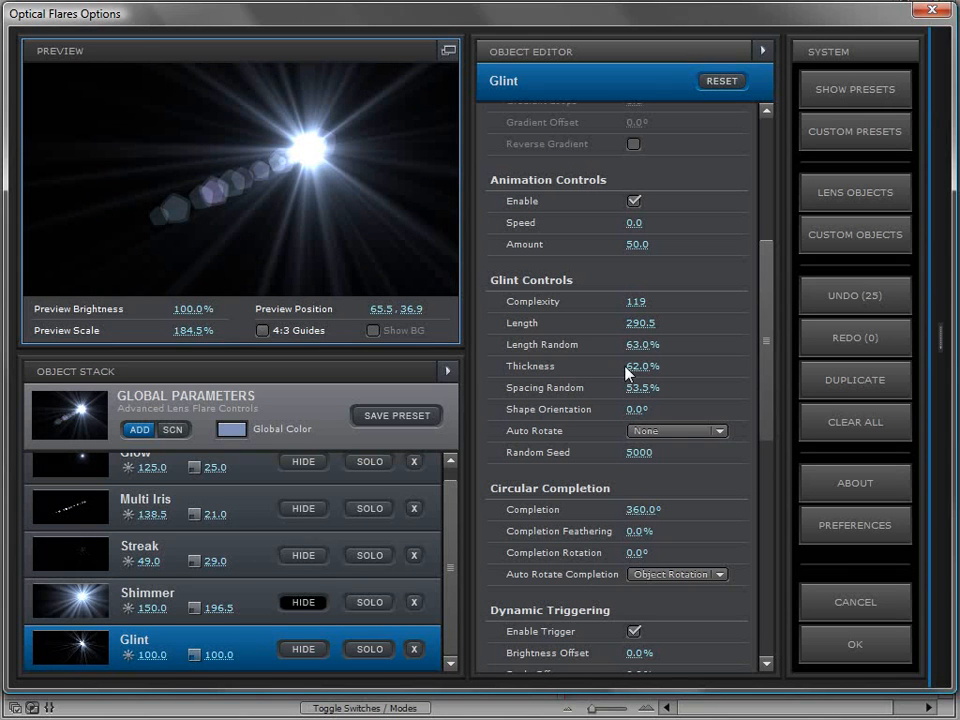
{"action": "scroll", "coordinate": [763, 369], "scroll_direction": "down", "scroll_amount": 3}
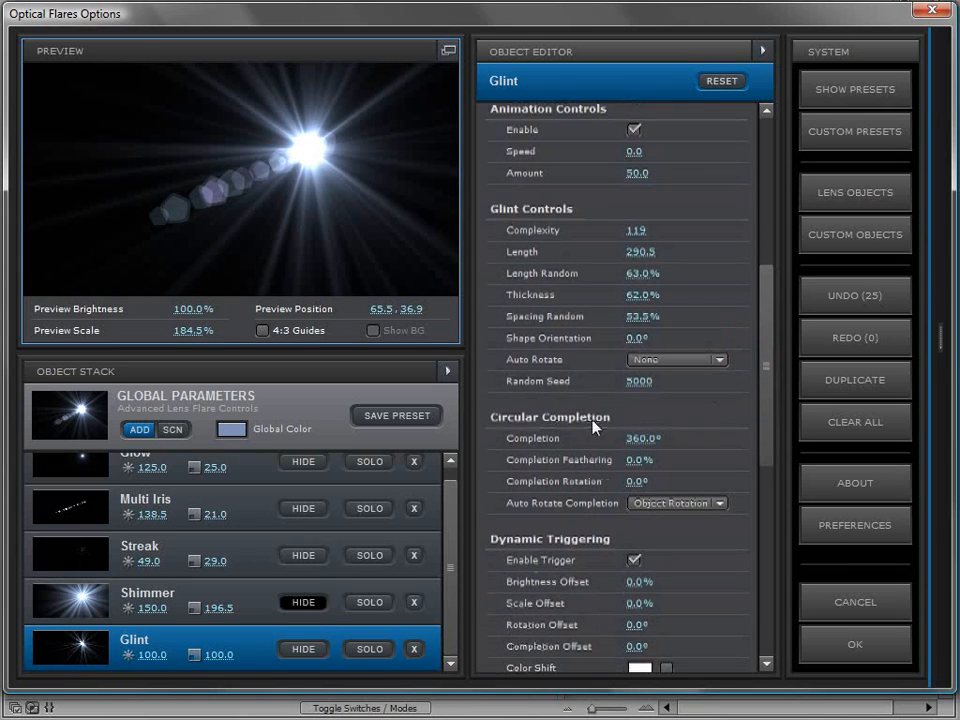
{"action": "left_click_drag", "start_coordinate": [640, 295], "coordinate": [584, 309]}
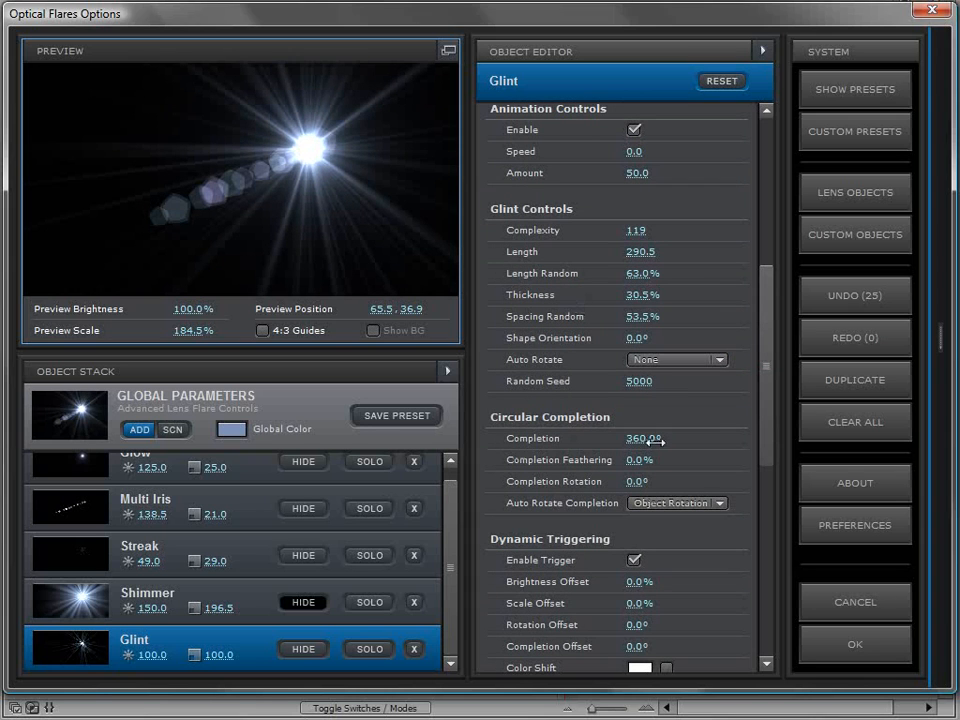
- Move the previewed flare to about 67.2, 32.9 and change the Global Color to the warm orange D6AE7F
{"action": "left_click_drag", "start_coordinate": [308, 148], "coordinate": [316, 138]}
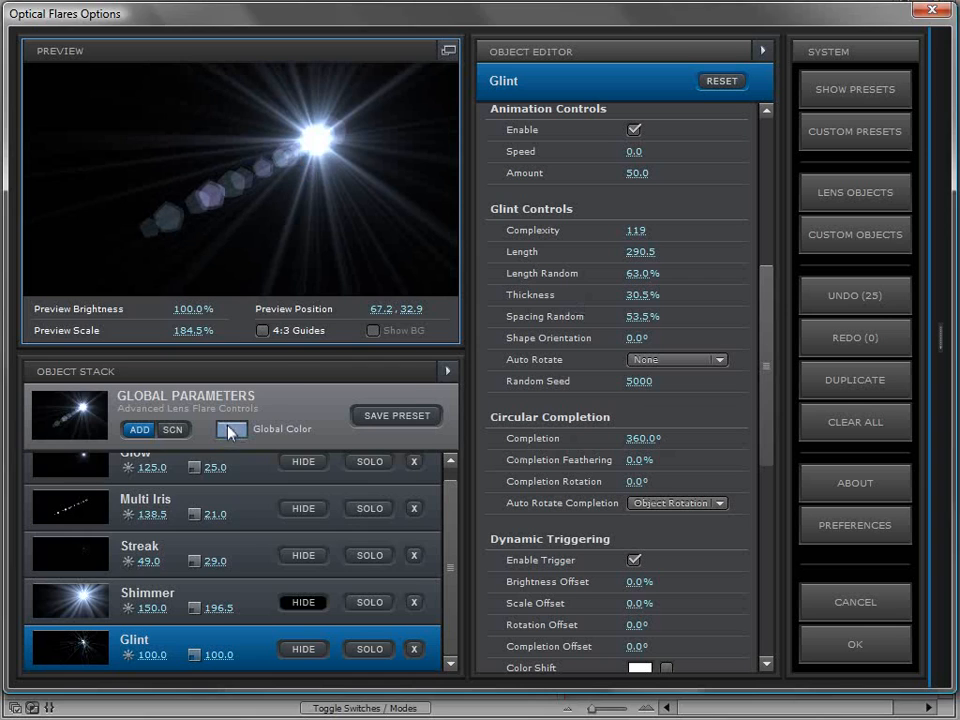
{"action": "left_click", "coordinate": [232, 428]}
{"action": "left_click", "coordinate": [311, 543]}
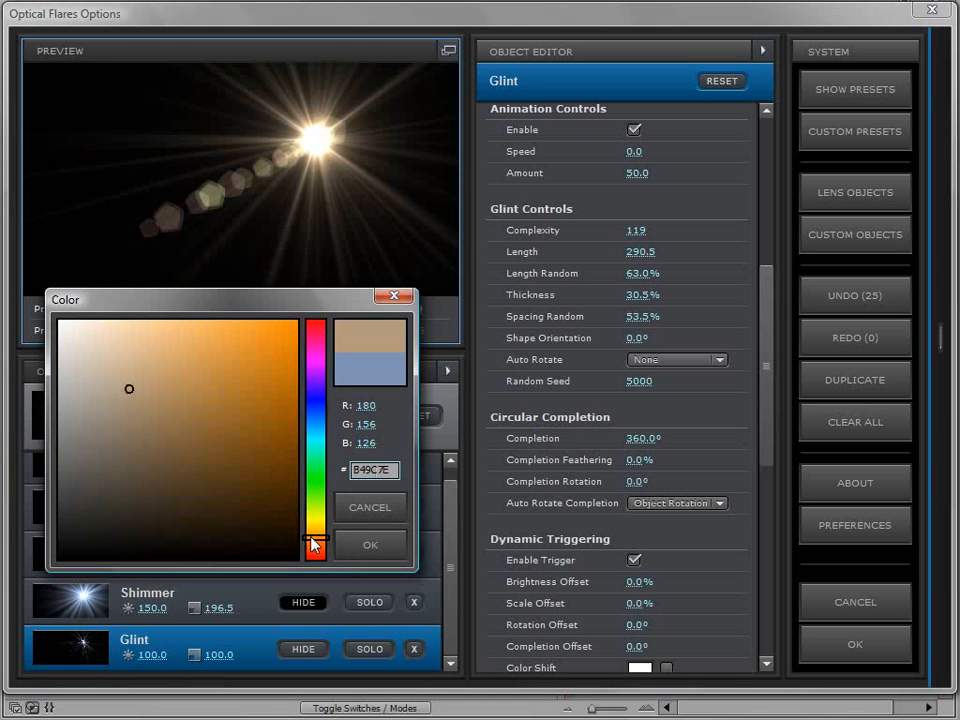
{"action": "left_click", "coordinate": [155, 357]}
{"action": "left_click", "coordinate": [370, 545]}
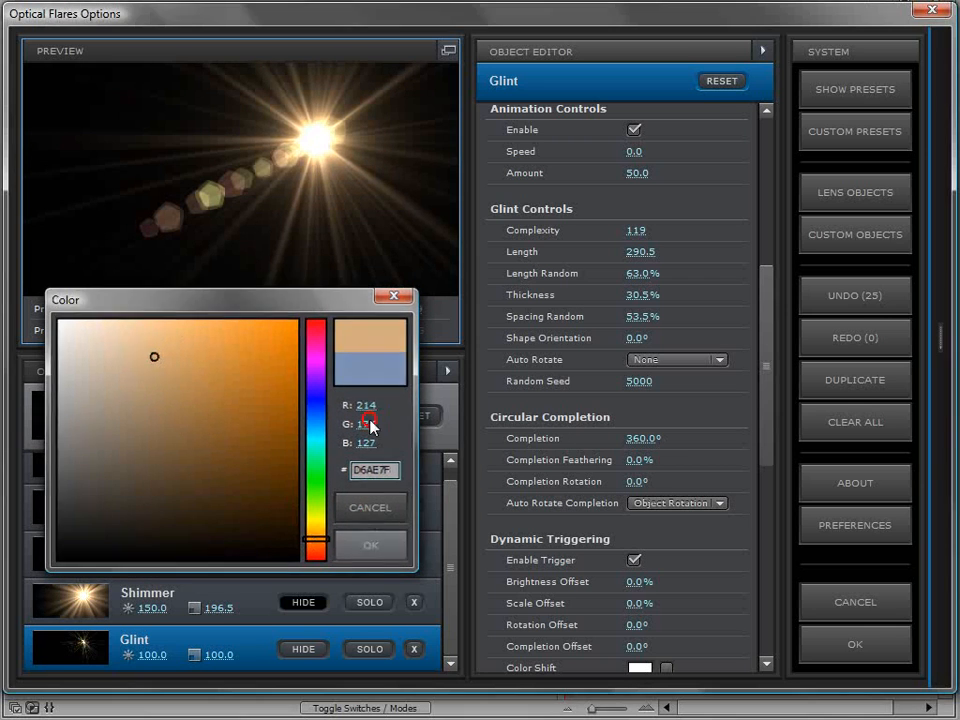
- Set the Glint's Completion to 83° and Completion Feathering to 5.5%, previewing the flare at about 71.8, 37.8
{"action": "scroll", "coordinate": [772, 333], "scroll_direction": "down", "scroll_amount": 1}
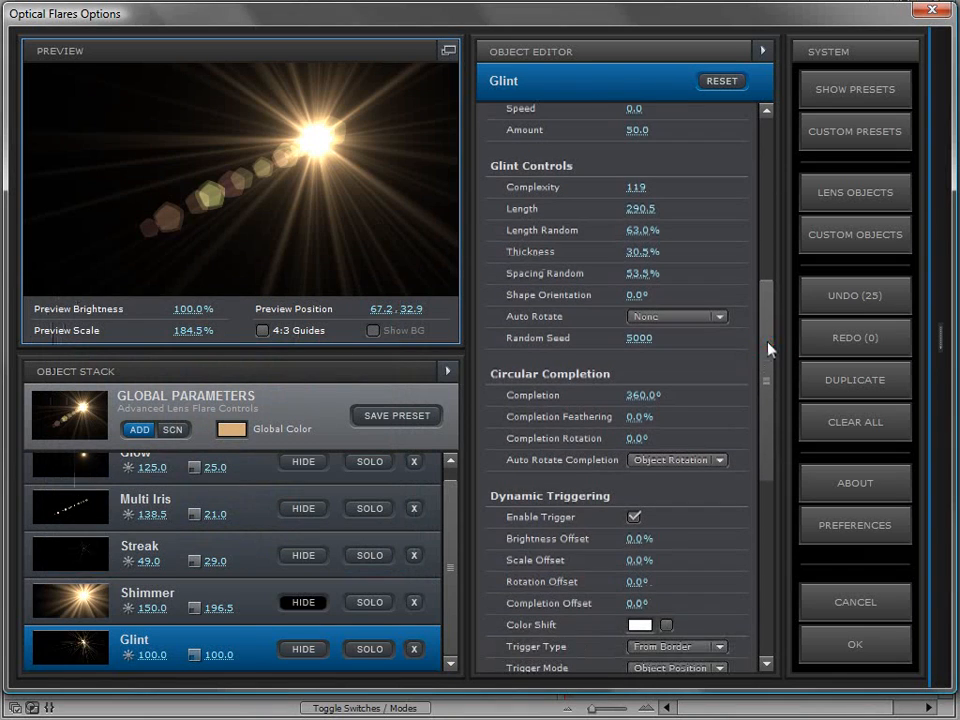
{"action": "left_click_drag", "start_coordinate": [632, 397], "coordinate": [133, 426]}
{"action": "left_click_drag", "start_coordinate": [316, 140], "coordinate": [337, 152]}
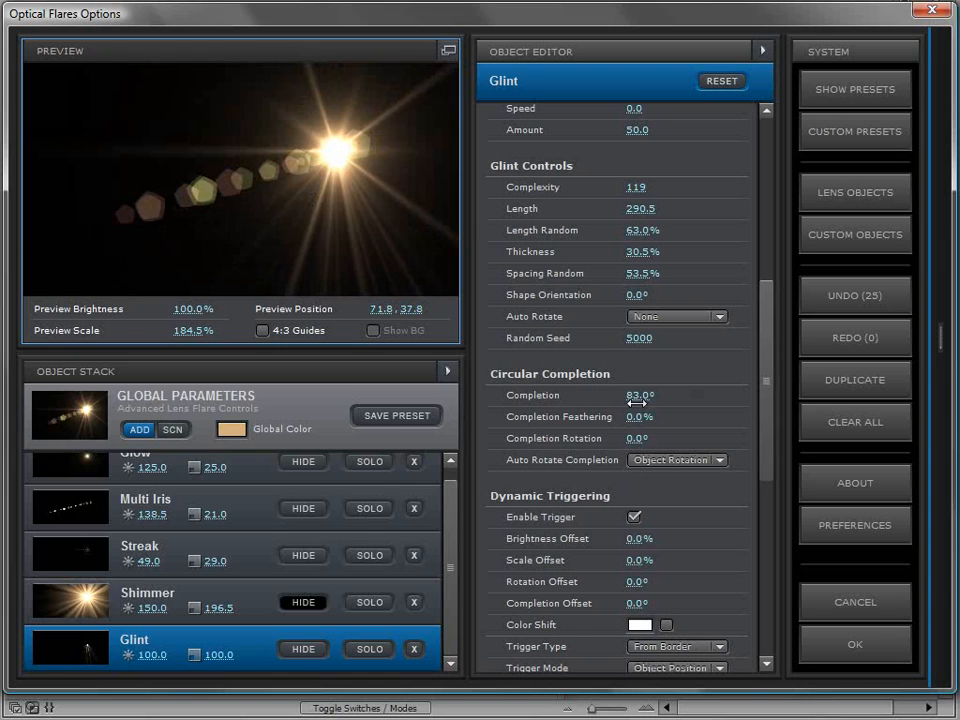
{"action": "left_click_drag", "start_coordinate": [632, 423], "coordinate": [643, 421]}
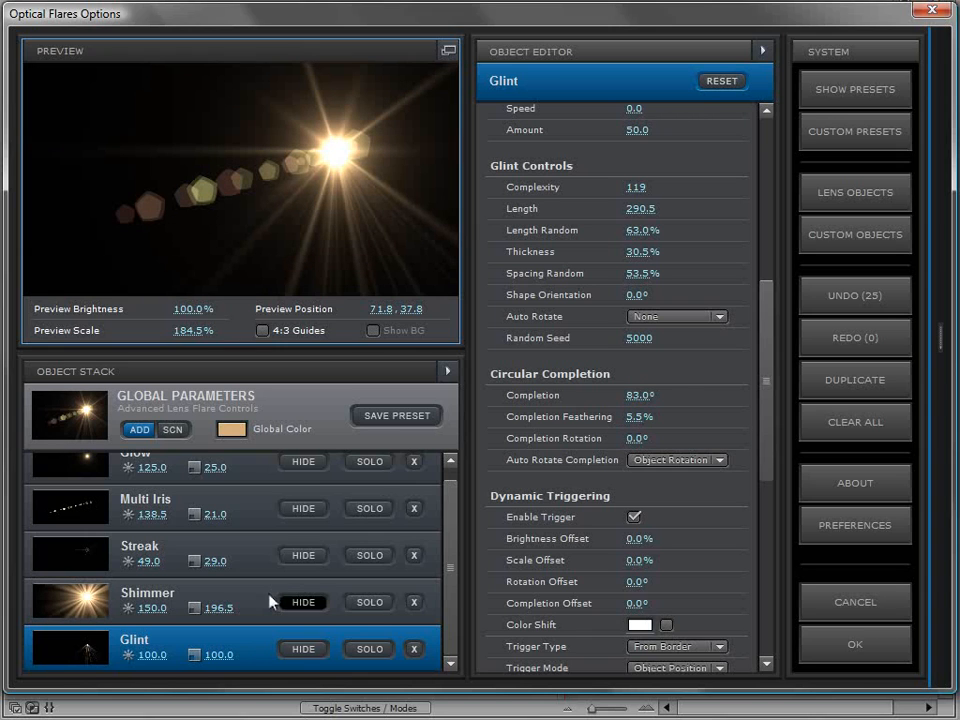
- Hide the Streak and reduce the Multi Iris scale to 6.0, checking the flare at different preview positions
{"action": "scroll", "coordinate": [452, 561], "scroll_direction": "up", "scroll_amount": 1}
{"action": "left_click", "coordinate": [312, 563]}
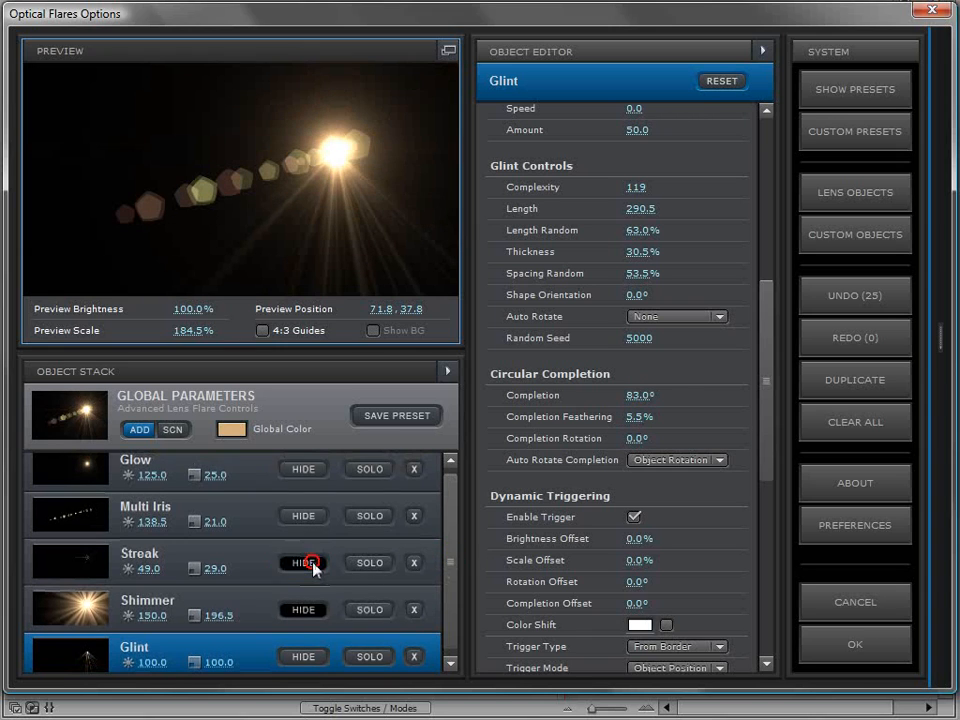
{"action": "left_click_drag", "start_coordinate": [343, 152], "coordinate": [137, 147]}
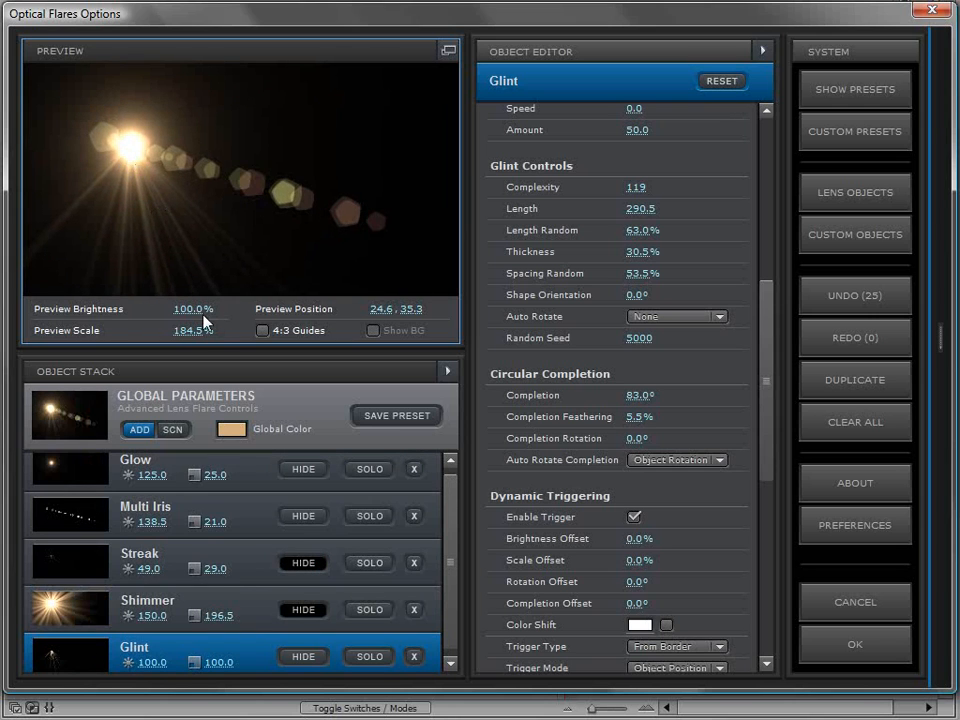
{"action": "left_click_drag", "start_coordinate": [215, 522], "coordinate": [183, 528]}
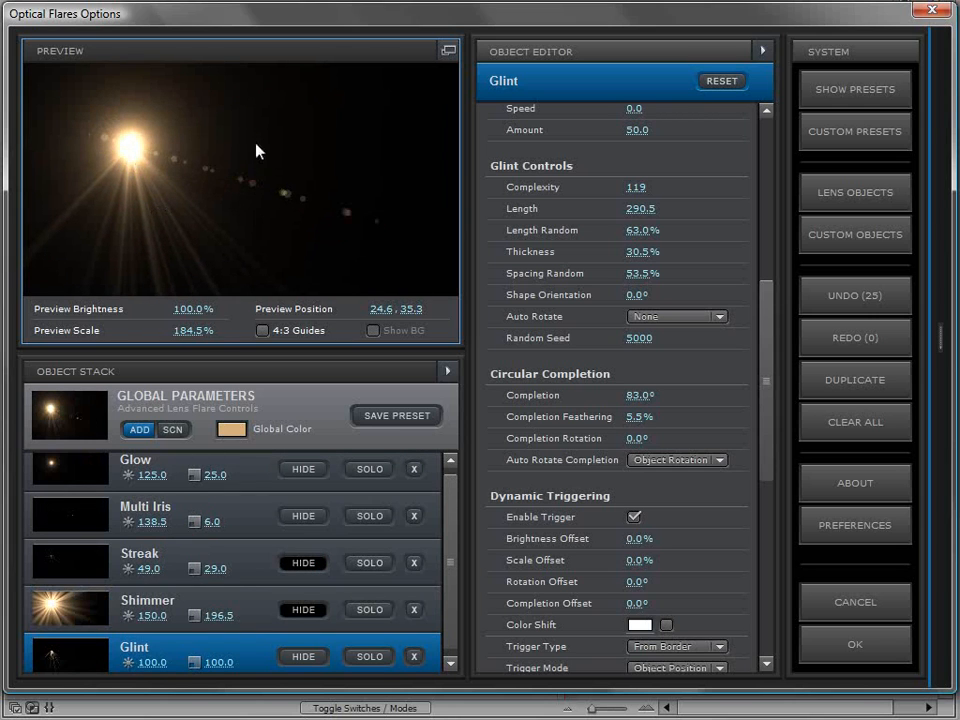
{"action": "left_click_drag", "start_coordinate": [257, 150], "coordinate": [320, 145]}
- Set the Glint's Completion to 6° and Completion Feathering to 12%, previewing the flare at about 73.9, 37.8
{"action": "left_click_drag", "start_coordinate": [632, 417], "coordinate": [508, 420]}
{"action": "left_click_drag", "start_coordinate": [326, 135], "coordinate": [344, 150]}
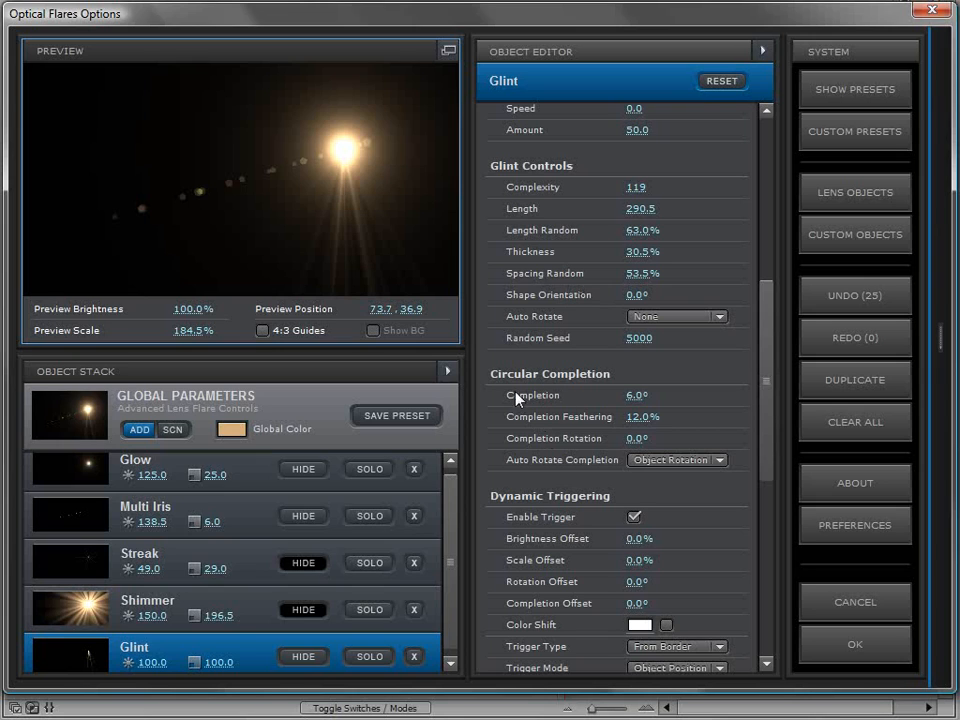
{"action": "left_click_drag", "start_coordinate": [343, 146], "coordinate": [344, 148]}
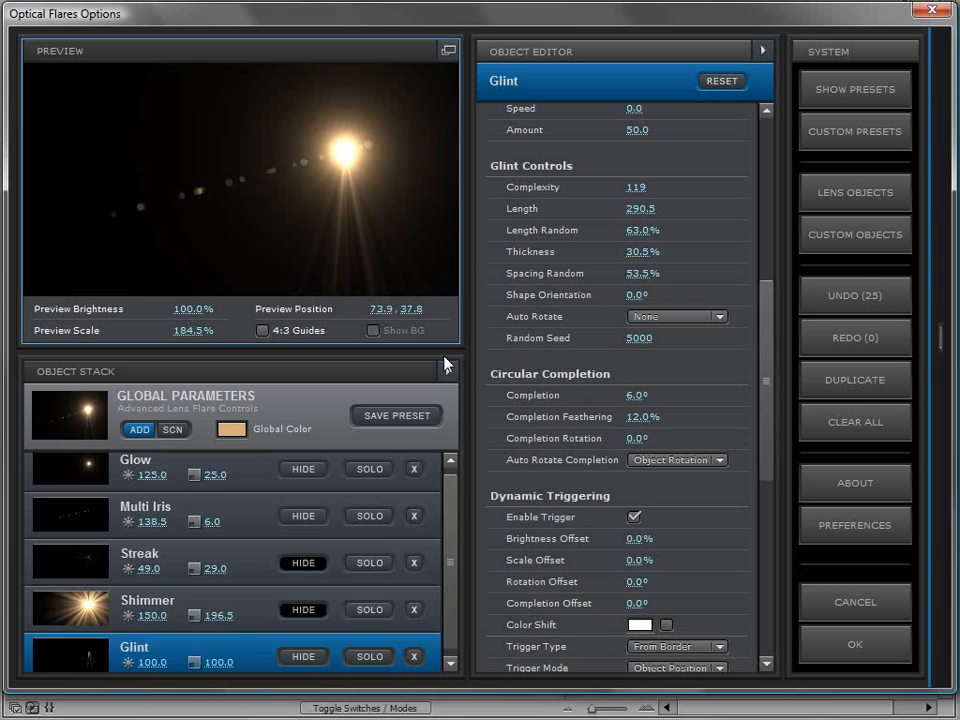
- Set the Glint's Auto Rotate to To Center, the Multi Iris scale to 16.0 and the Preview Scale to 100%
{"action": "left_click", "coordinate": [634, 461]}
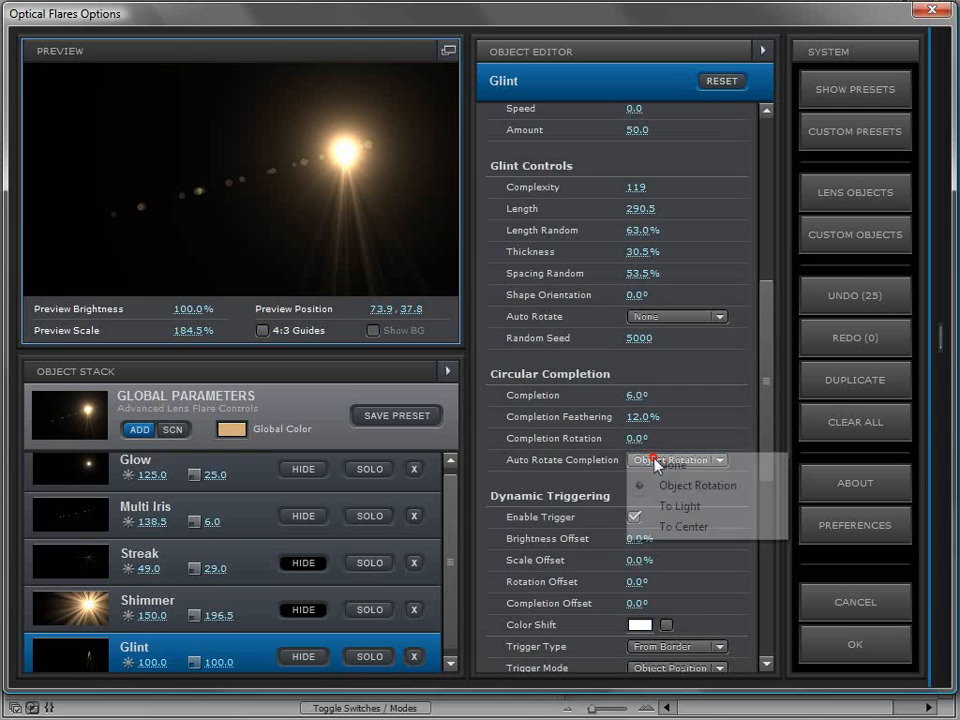
{"action": "left_click", "coordinate": [689, 530]}
{"action": "left_click_drag", "start_coordinate": [409, 238], "coordinate": [375, 215]}
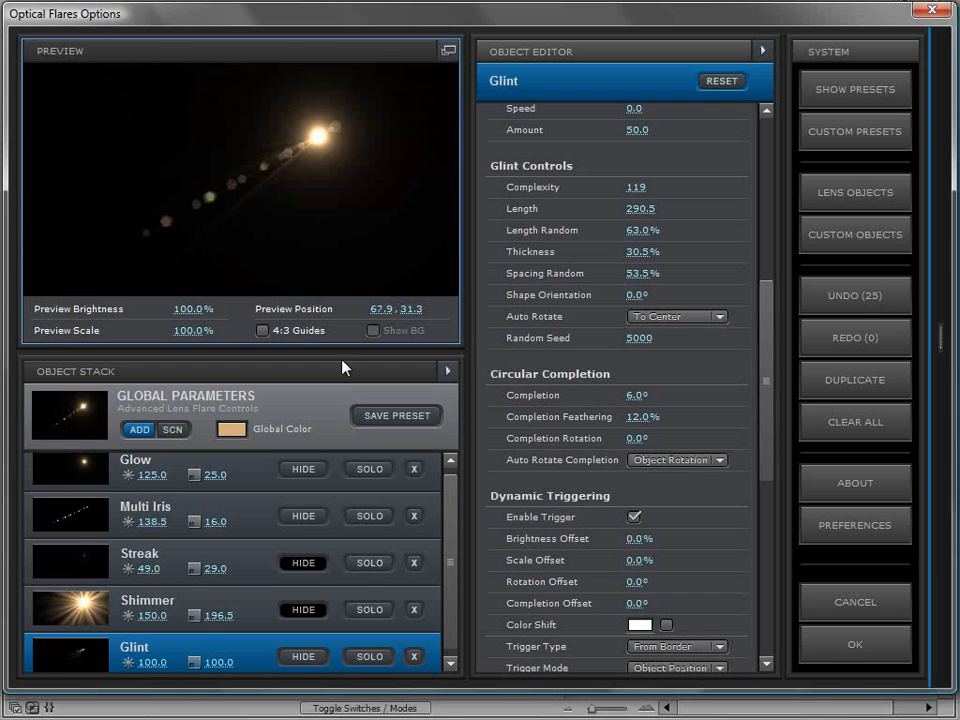
- Add a Spike Ball from the basic lens objects and preview the flare at about 76.7, 37.8
{"action": "left_click", "coordinate": [855, 192]}
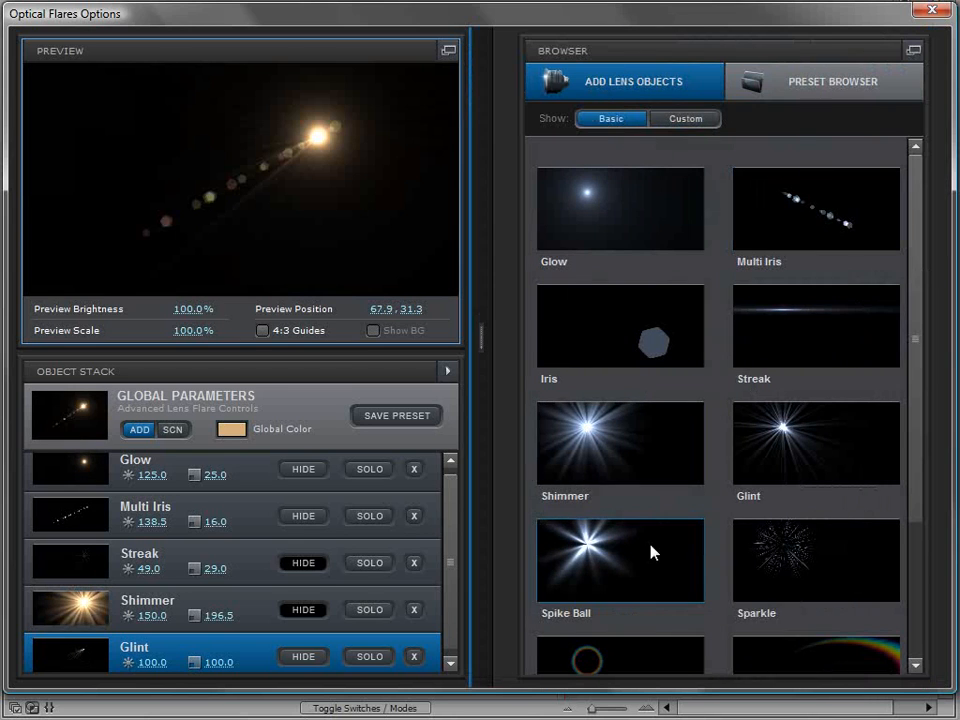
{"action": "left_click", "coordinate": [653, 551]}
{"action": "left_click", "coordinate": [355, 148]}
- Set the Spike Ball's Length Random to 48.5%, Thickness to 52.5% and Complexity to 9
{"action": "left_click_drag", "start_coordinate": [760, 340], "coordinate": [779, 295]}
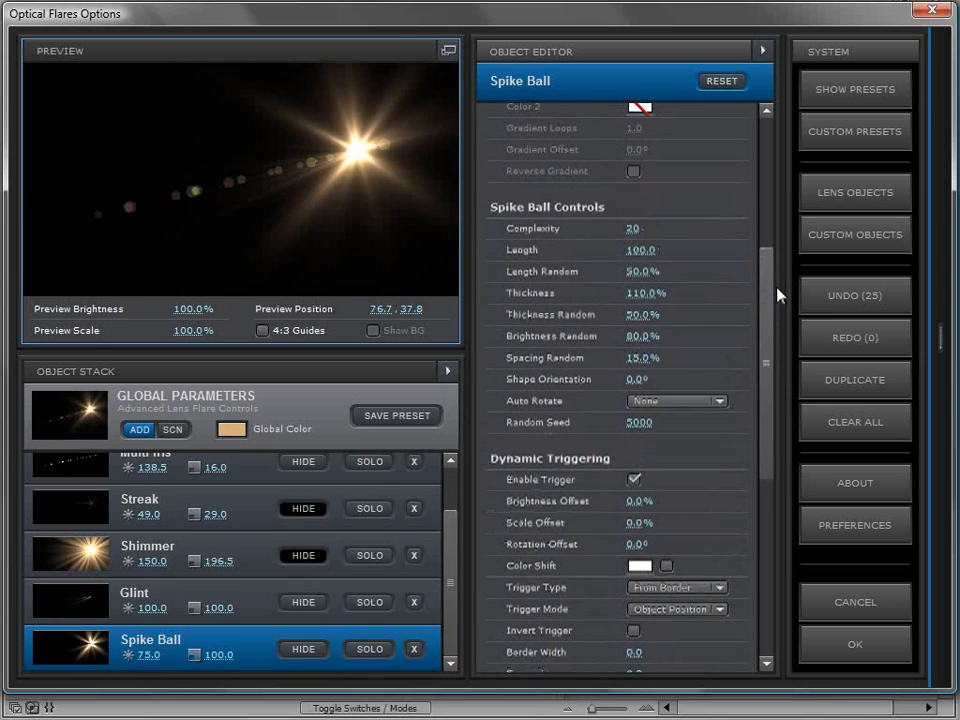
{"action": "left_click_drag", "start_coordinate": [640, 271], "coordinate": [428, 225]}
{"action": "left_click_drag", "start_coordinate": [648, 236], "coordinate": [811, 215]}
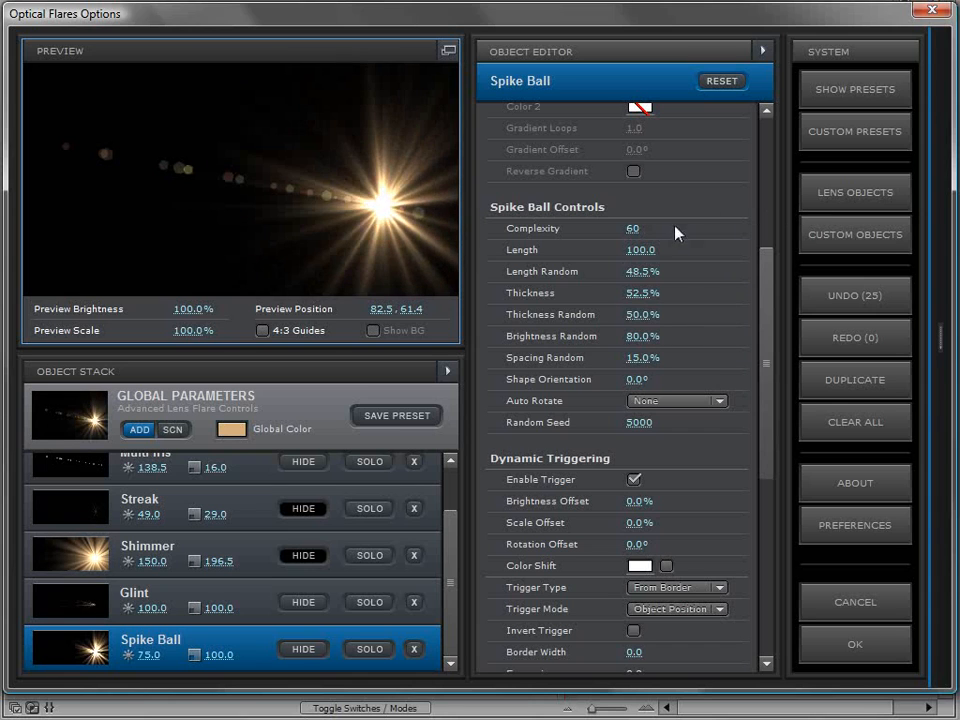
{"action": "left_click_drag", "start_coordinate": [633, 229], "coordinate": [333, 187]}
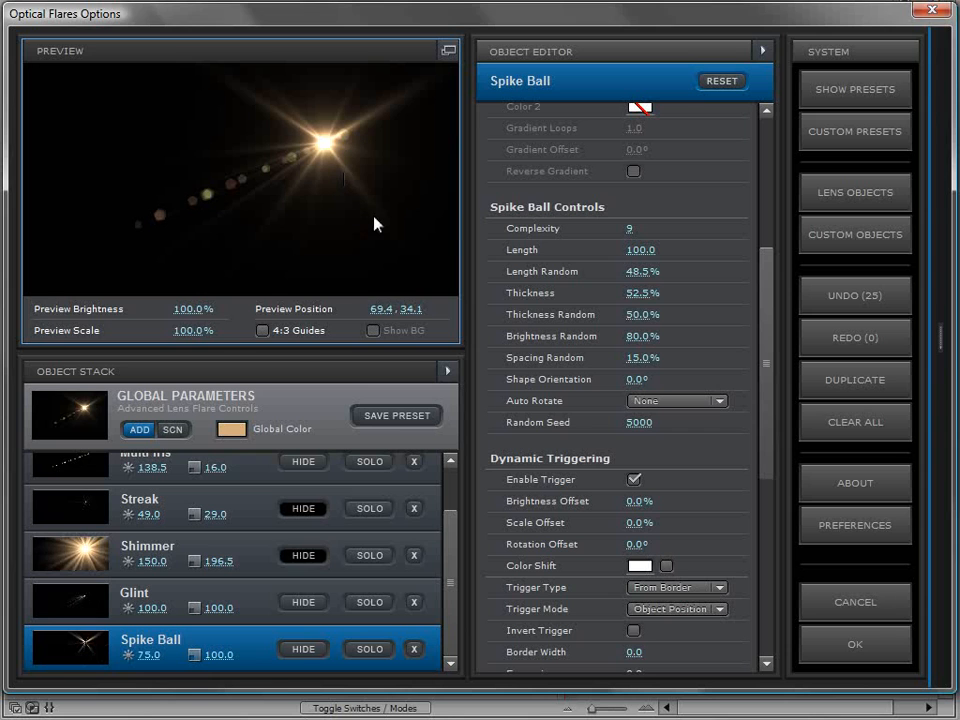
- Add a Ring from the basic lens objects to the flare
{"action": "left_click", "coordinate": [938, 304]}
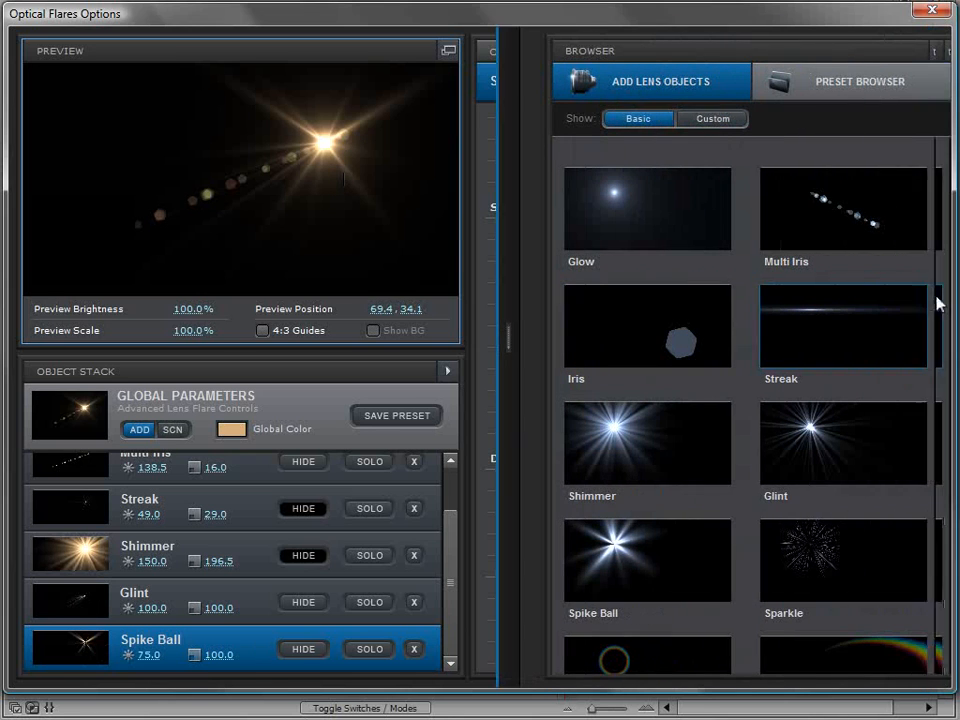
{"action": "left_click_drag", "start_coordinate": [911, 403], "coordinate": [896, 491]}
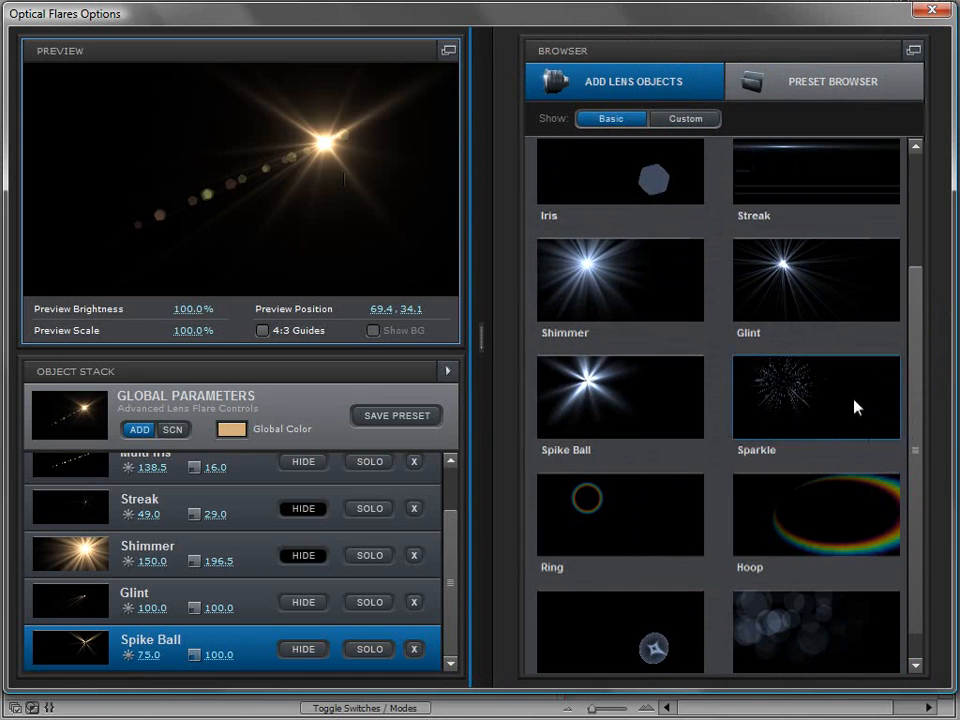
{"action": "left_click", "coordinate": [615, 510]}
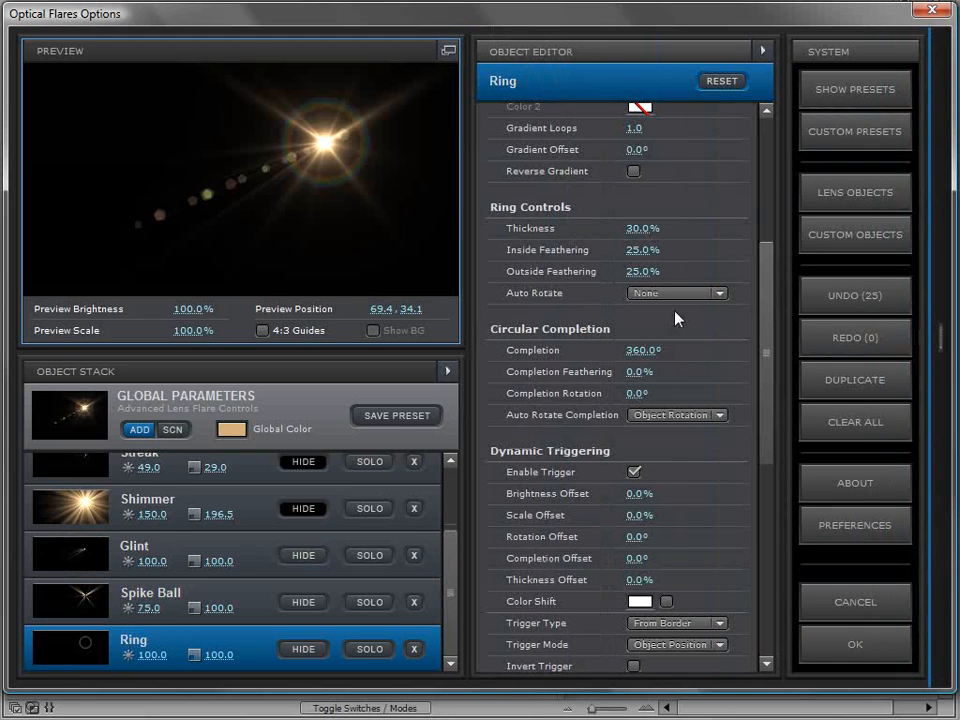
{"action": "mouse_move", "coordinate": [771, 312]}
{"action": "left_mouse_down"}
{"action": "mouse_move", "coordinate": [776, 278]}
{"action": "mouse_move", "coordinate": [756, 328]}
{"action": "mouse_move", "coordinate": [756, 316]}
{"action": "left_mouse_up"}
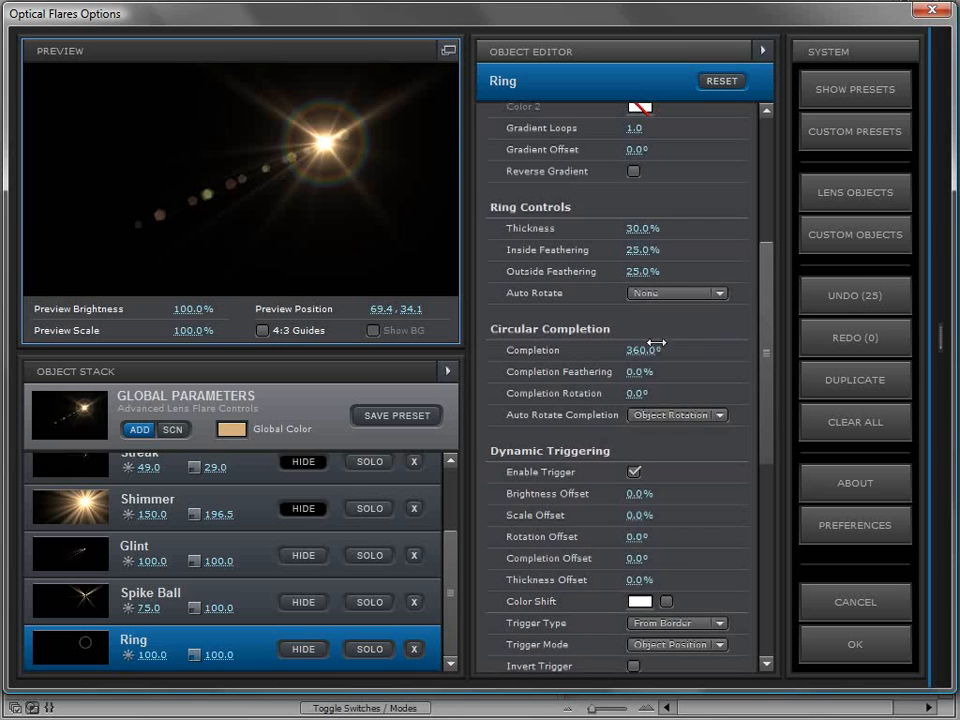
- Set the Ring's Thickness to 49%, scale to 182.5 and Inside Feathering to 83.5%
{"action": "left_click_drag", "start_coordinate": [639, 228], "coordinate": [690, 233]}
{"action": "left_click_drag", "start_coordinate": [199, 658], "coordinate": [371, 671]}
{"action": "left_click_drag", "start_coordinate": [640, 247], "coordinate": [767, 261]}
- Try the Custom Color Source on the Ring, and delete the Ring from the object stack
{"action": "left_click", "coordinate": [680, 166]}
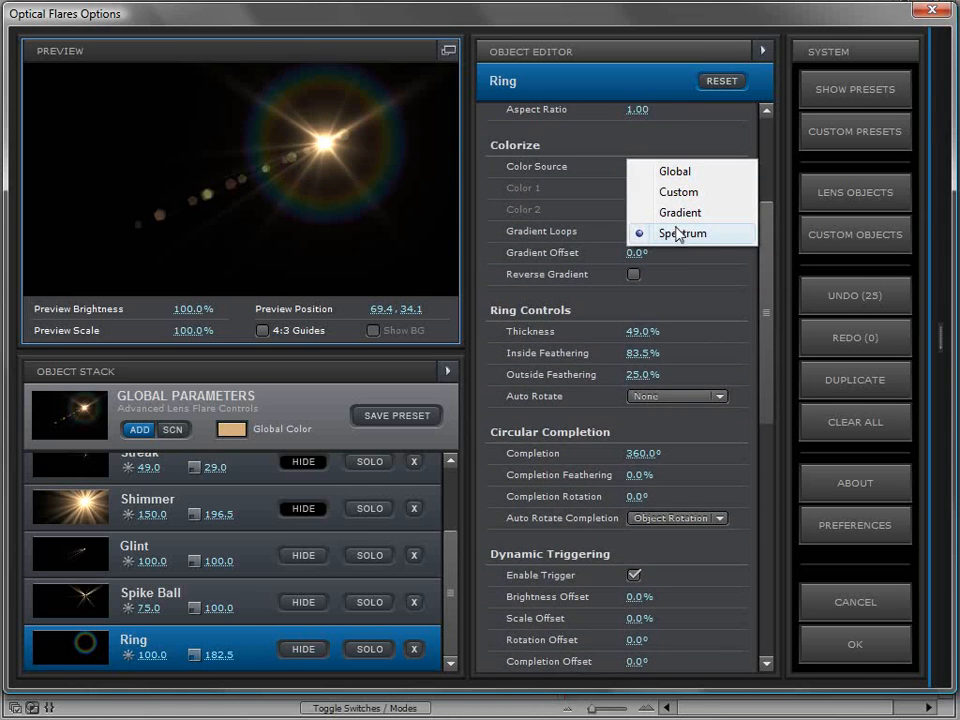
{"action": "left_click", "coordinate": [686, 192]}
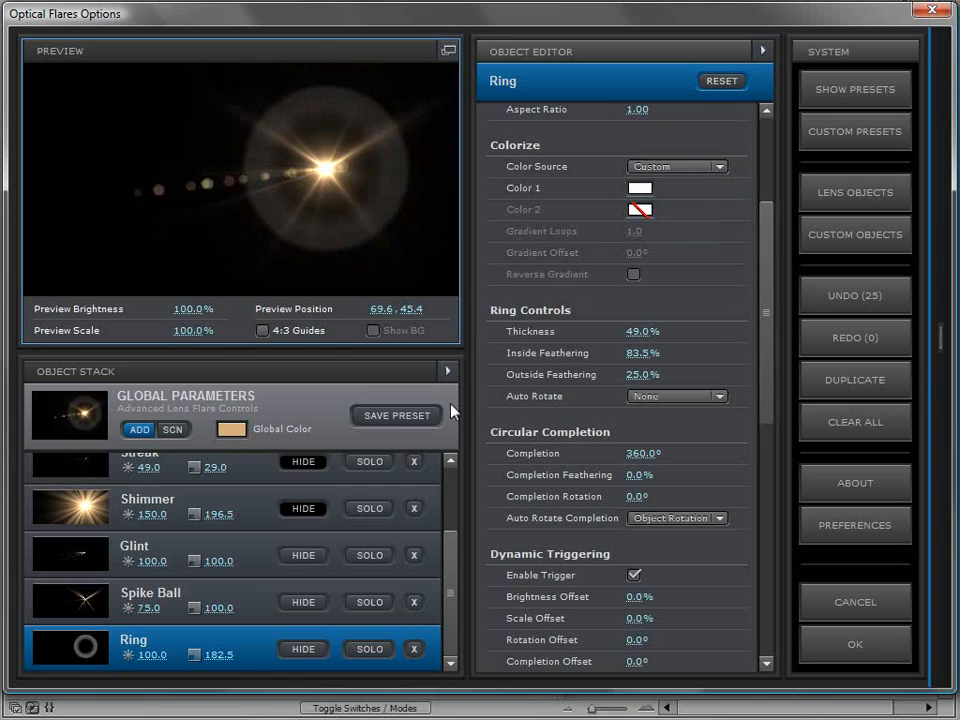
{"action": "left_click", "coordinate": [412, 651]}
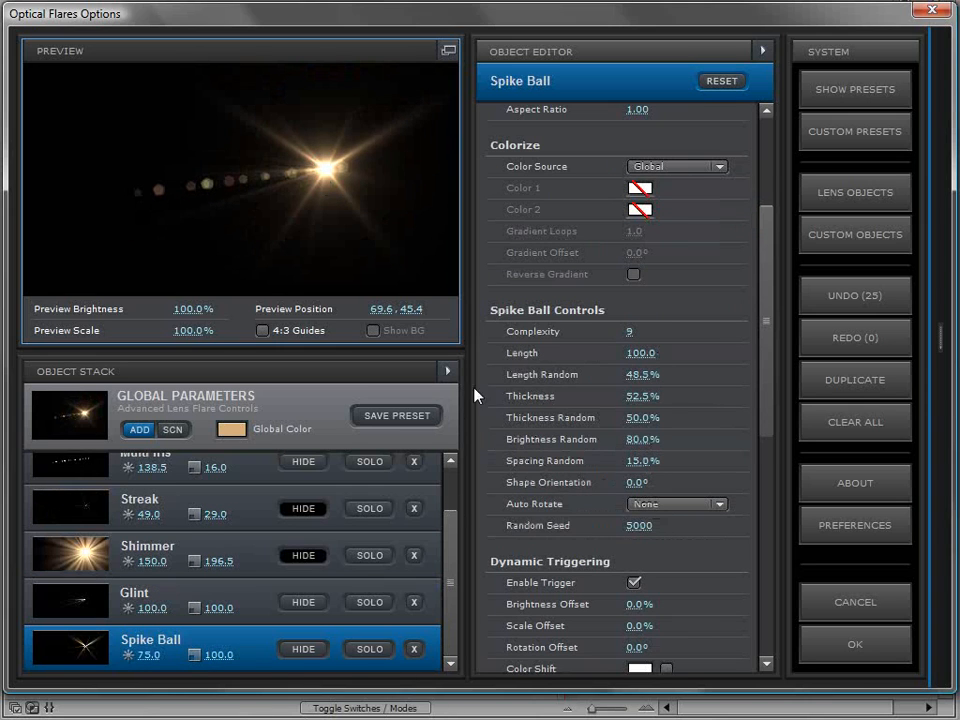
- Add a Hoop from the basic lens objects and preview the flare at about 34.5, 85.1
{"action": "left_click", "coordinate": [276, 132]}
{"action": "left_click", "coordinate": [944, 281]}
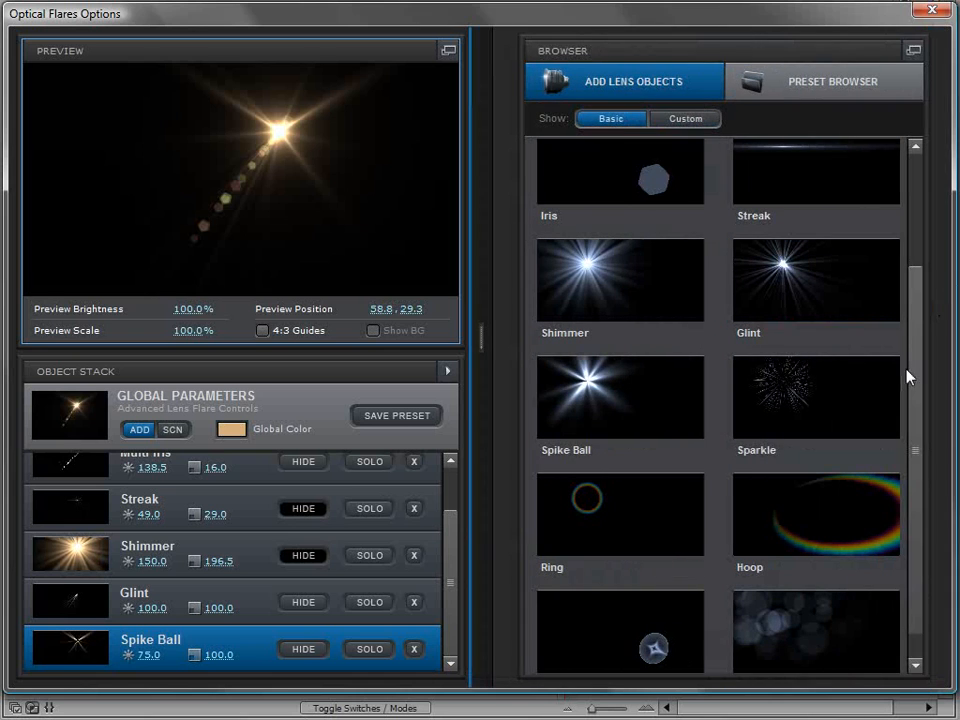
{"action": "left_click_drag", "start_coordinate": [909, 370], "coordinate": [909, 430]}
{"action": "left_click", "coordinate": [808, 485]}
{"action": "left_click_drag", "start_coordinate": [345, 146], "coordinate": [173, 262]}
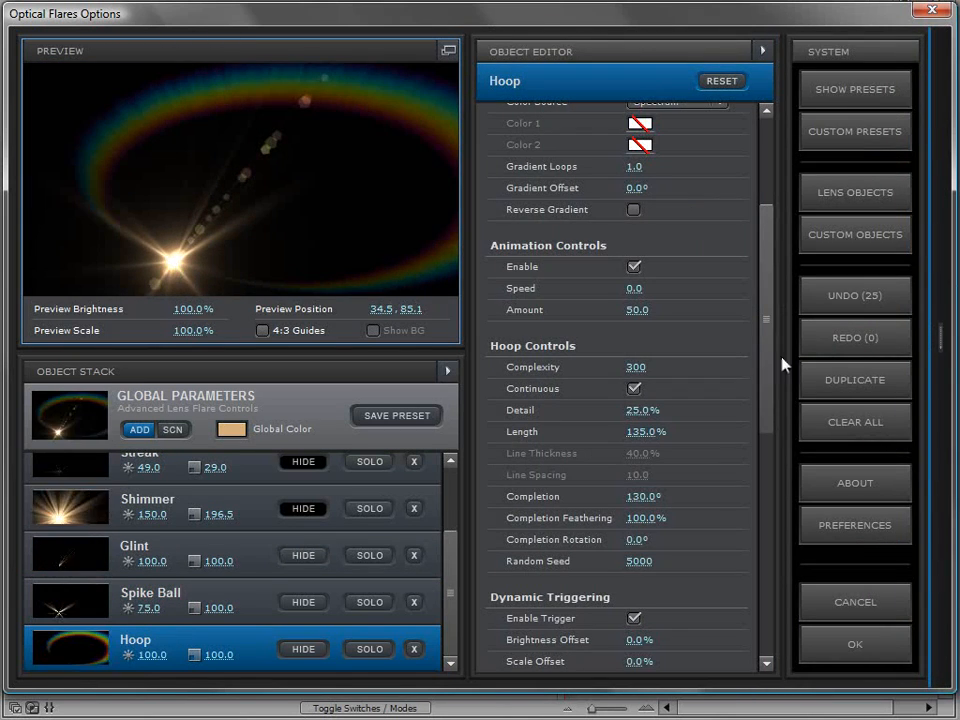
- Turn off Continuous for the Hoop and set its Complexity to 353
{"action": "left_click_drag", "start_coordinate": [763, 326], "coordinate": [760, 347]}
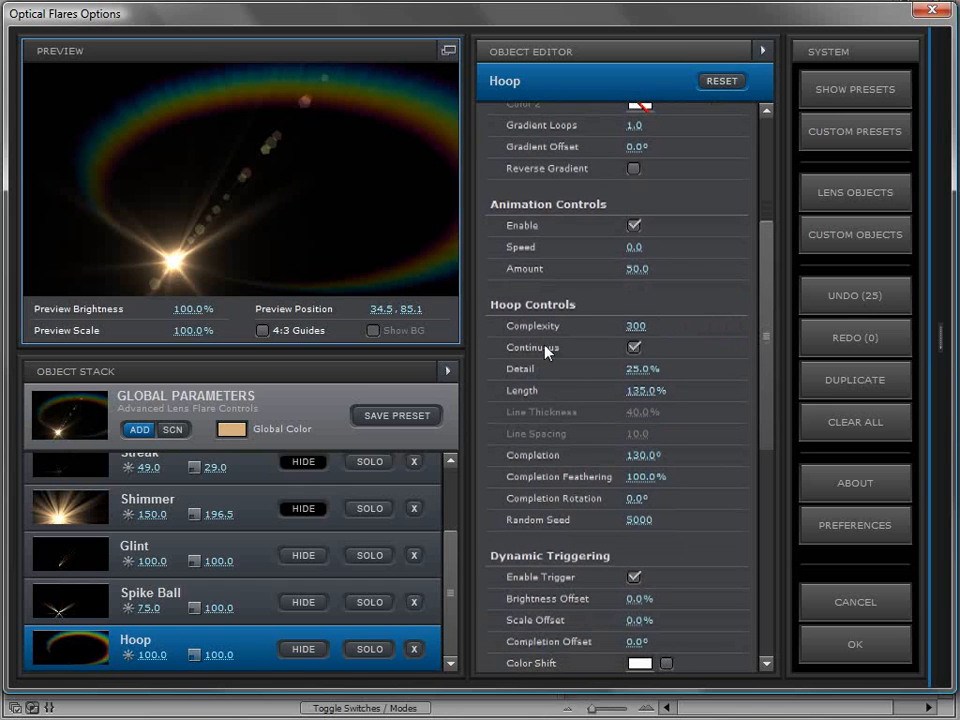
{"action": "left_click", "coordinate": [636, 348]}
{"action": "left_click_drag", "start_coordinate": [173, 262], "coordinate": [161, 243]}
{"action": "left_click_drag", "start_coordinate": [645, 326], "coordinate": [826, 310]}
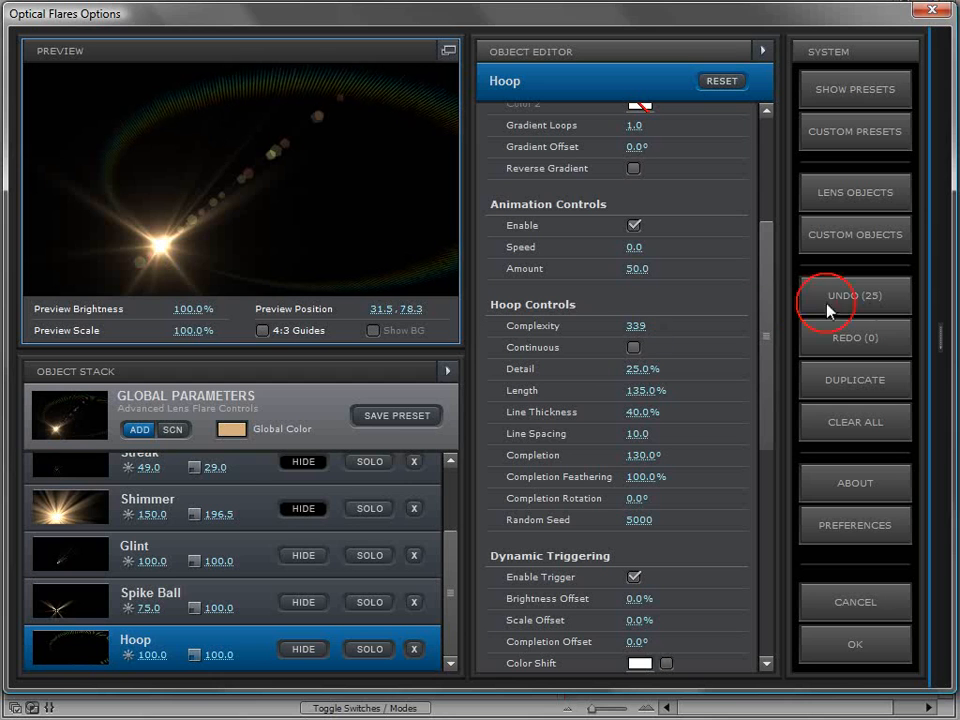
- Examine the Hoop's separate lines in the preview pop-out with the flare moved to about 69.5, 86.4
{"action": "left_click", "coordinate": [448, 50]}
{"action": "left_click", "coordinate": [245, 458]}
{"action": "left_click_drag", "start_coordinate": [245, 458], "coordinate": [498, 452]}
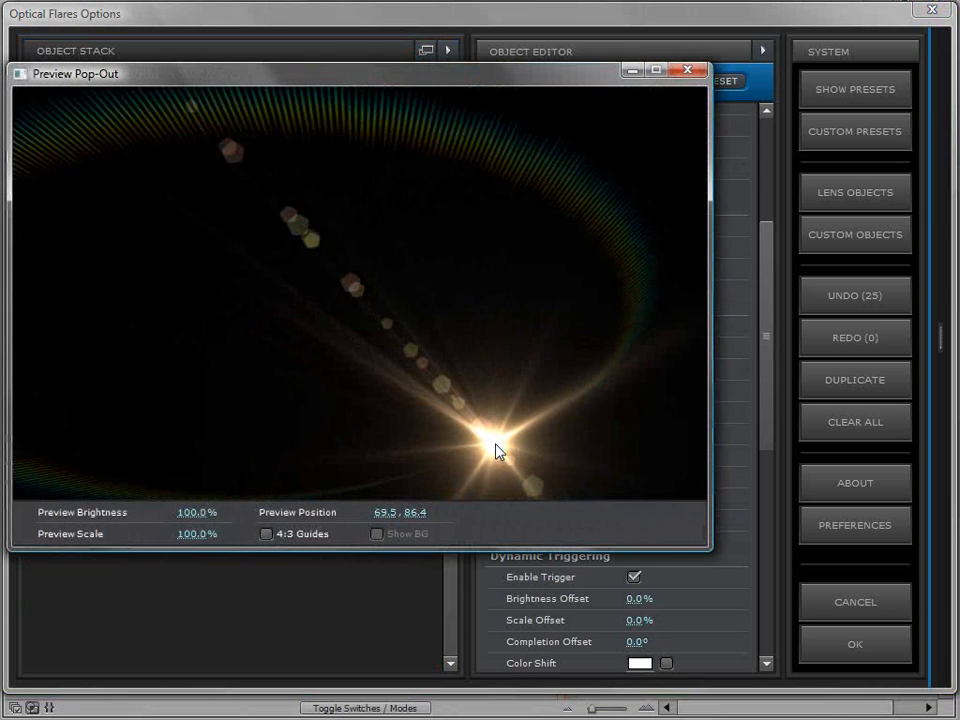
{"action": "left_click", "coordinate": [689, 70]}
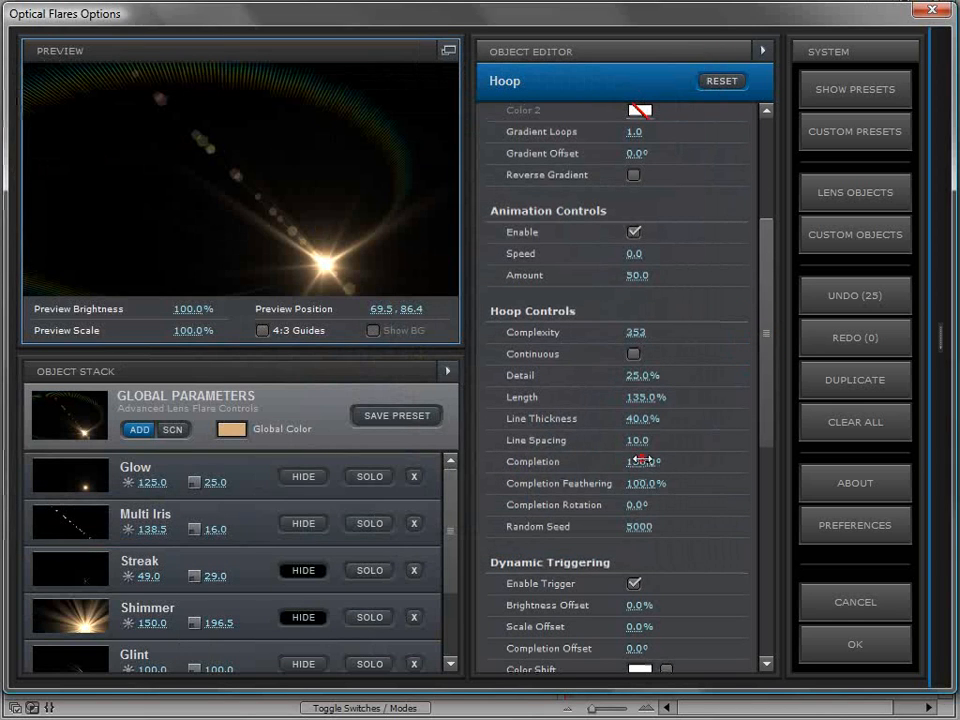
- Set the Hoop's Completion to 86° and Completion Feathering to 8.5%, and check the arc at different preview positions
{"action": "key", "text": "ctrl+z"}
{"action": "left_click_drag", "start_coordinate": [645, 484], "coordinate": [477, 519]}
{"action": "left_click_drag", "start_coordinate": [228, 222], "coordinate": [310, 256]}
{"action": "left_click", "coordinate": [524, 379]}
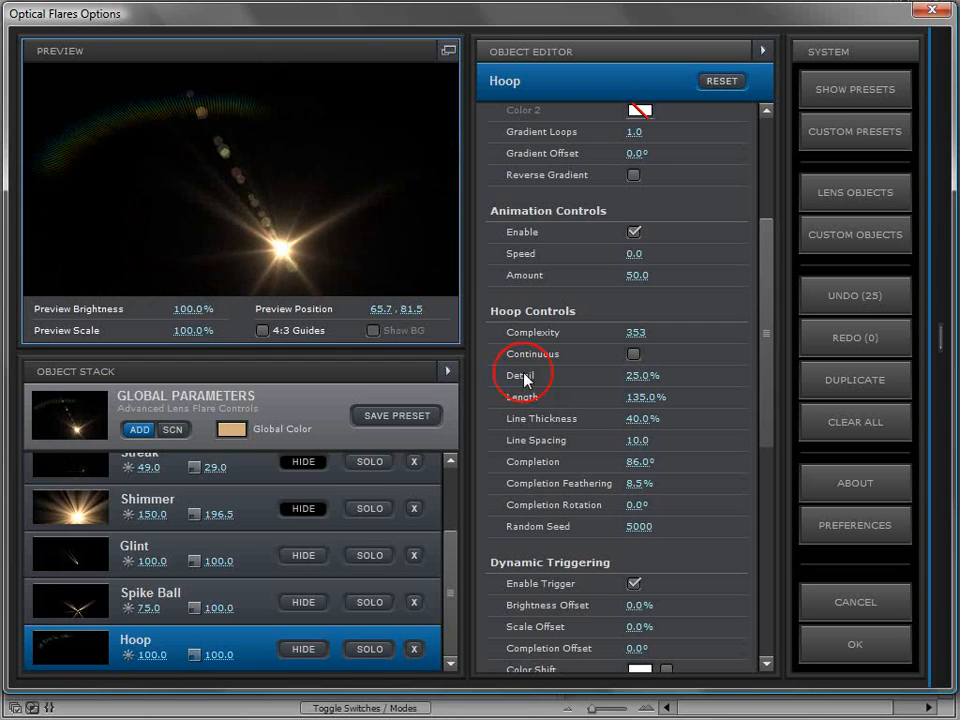
- Restore the Hoop's Completion Feathering to 100% and re-enable Continuous, previewing the flare at about 35.3, 80.3
{"action": "left_click_drag", "start_coordinate": [546, 484], "coordinate": [784, 467]}
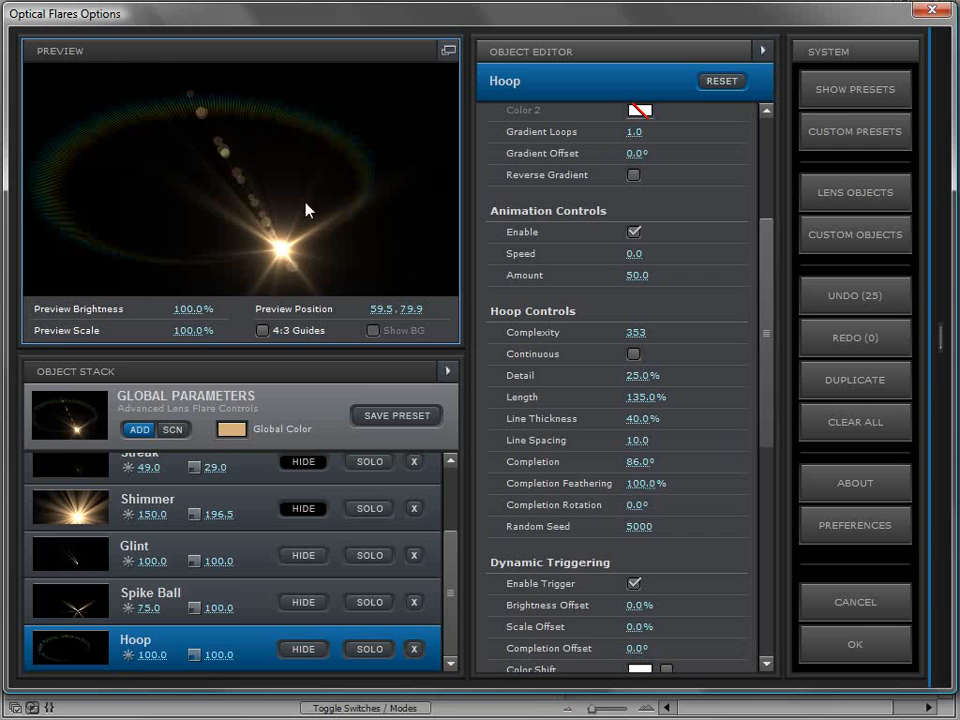
{"action": "left_click", "coordinate": [175, 248]}
{"action": "left_click", "coordinate": [634, 354]}
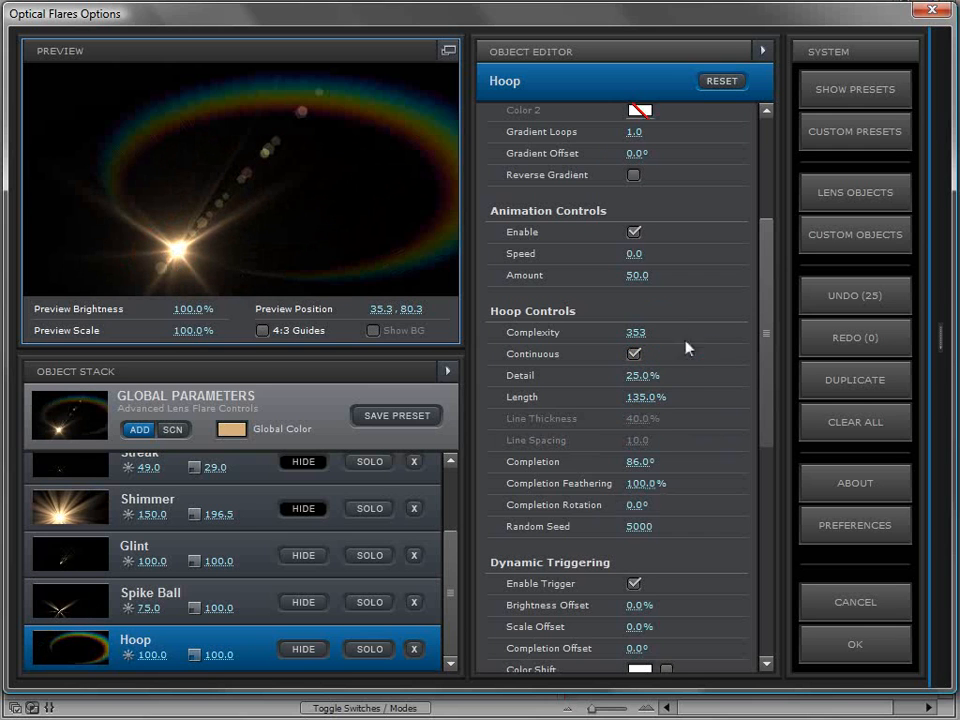
- Switch the Hoop's Color Source to Custom and set its Color 1 to a medium blue
{"action": "left_click_drag", "start_coordinate": [773, 368], "coordinate": [766, 321]}
{"action": "left_click", "coordinate": [643, 202]}
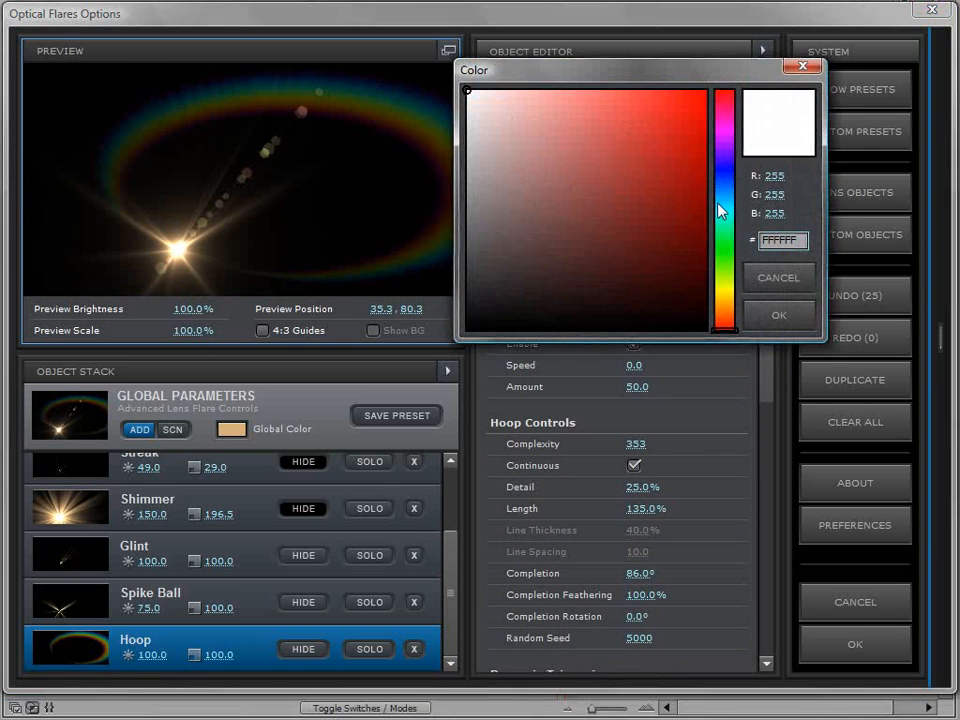
{"action": "left_click", "coordinate": [727, 189]}
{"action": "left_click_drag", "start_coordinate": [548, 118], "coordinate": [647, 152]}
{"action": "left_click", "coordinate": [776, 316]}
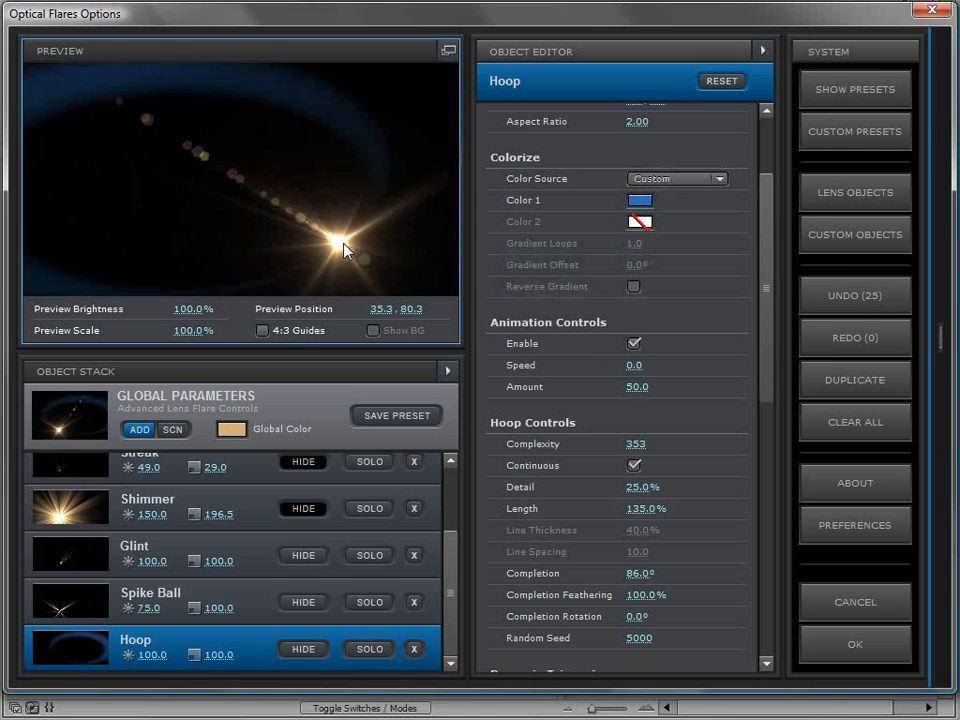
- Set the Hoop's Aspect Ratio to 1.00 and check its shape in the preview with the flare at about 23.9, 27.3
{"action": "left_click_drag", "start_coordinate": [270, 268], "coordinate": [166, 268]}
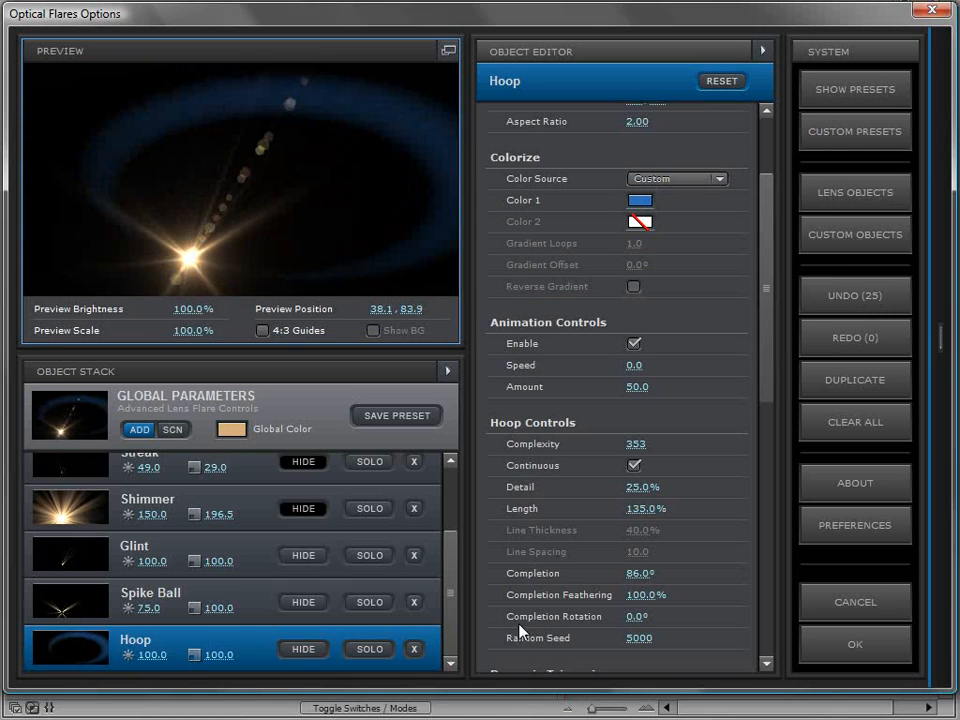
{"action": "left_click_drag", "start_coordinate": [770, 397], "coordinate": [772, 318]}
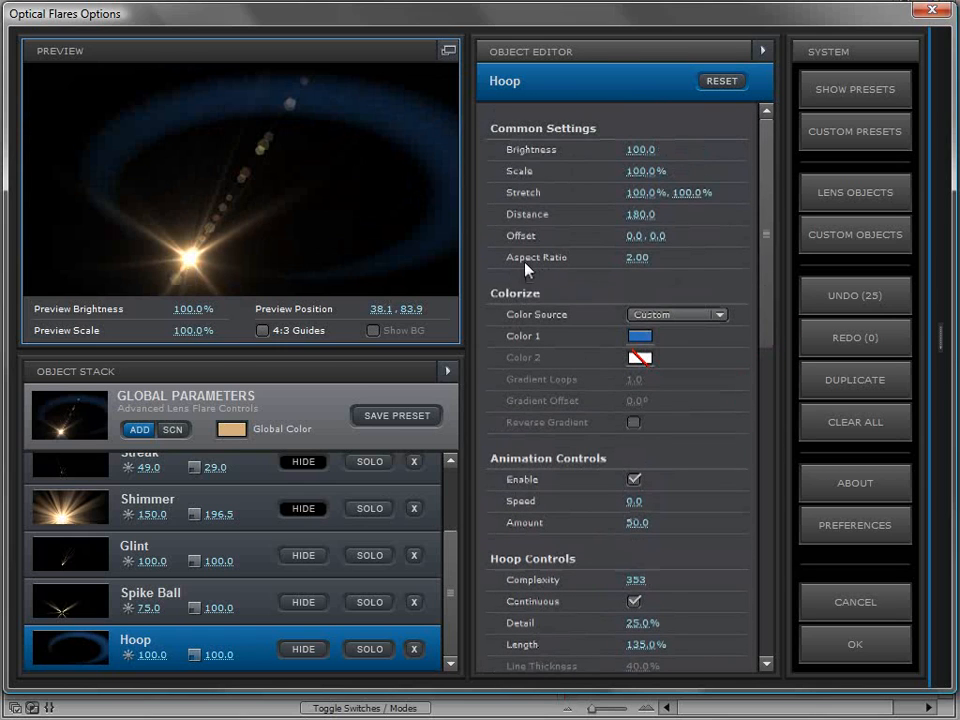
{"action": "type", "text": "1"}
{"action": "key", "text": "Return"}
{"action": "left_click_drag", "start_coordinate": [250, 248], "coordinate": [128, 128]}
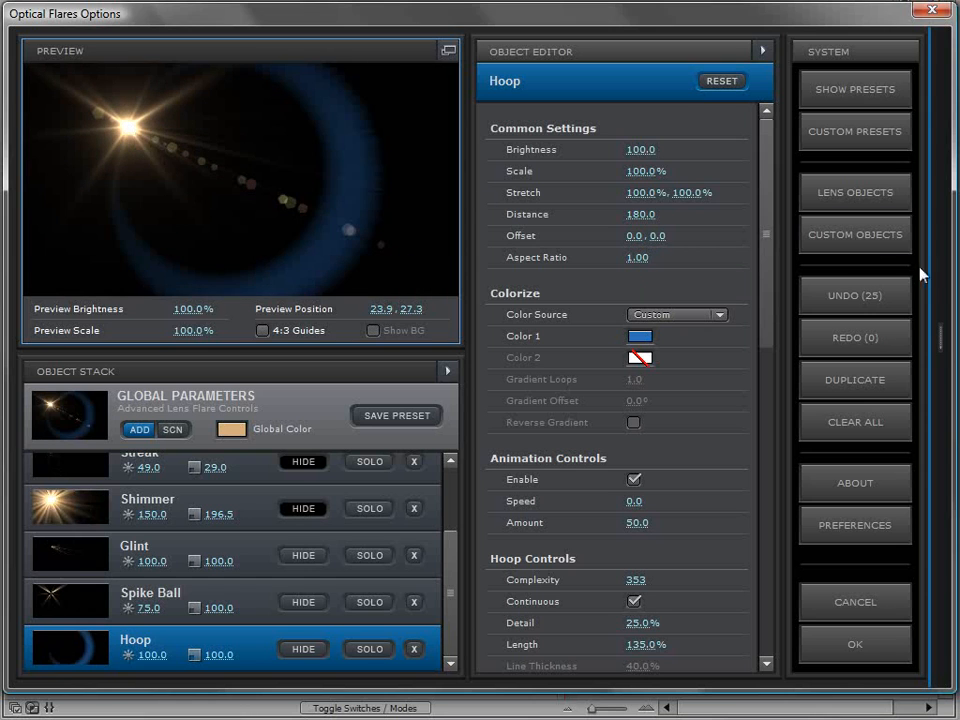
- Add a Lens Orbs object to the flare, set its brightness to 107, and preview it with the flare moved across the frame
{"action": "left_click", "coordinate": [934, 280]}
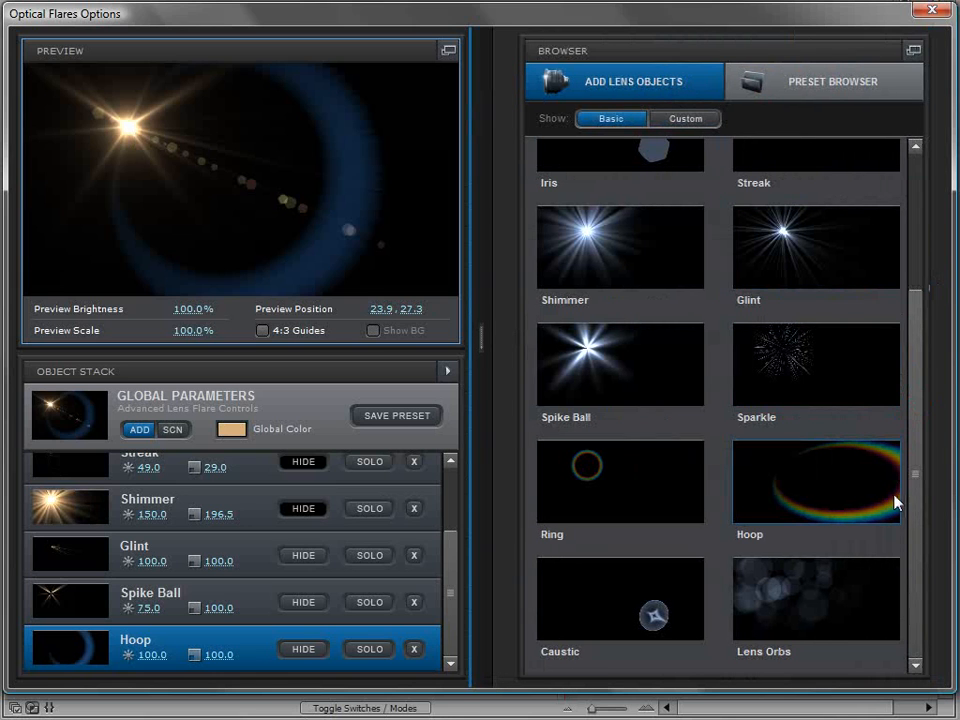
{"action": "left_click", "coordinate": [806, 562]}
{"action": "left_click_drag", "start_coordinate": [140, 135], "coordinate": [263, 131]}
{"action": "left_click_drag", "start_coordinate": [150, 658], "coordinate": [311, 272]}
{"action": "left_click_drag", "start_coordinate": [265, 131], "coordinate": [84, 130]}
- Set the Lens Orbs' Illumination Radius to 46 and Random Seed to 5009, previewing the flare at about 78.0, 59.8
{"action": "left_click_drag", "start_coordinate": [777, 280], "coordinate": [761, 348]}
{"action": "left_click_drag", "start_coordinate": [637, 252], "coordinate": [672, 254]}
{"action": "left_click_drag", "start_coordinate": [630, 338], "coordinate": [680, 338]}
{"action": "left_click_drag", "start_coordinate": [85, 125], "coordinate": [363, 205]}
- Duplicate the Lens Orbs and give the copy Random Seed 5012, Scale 6% and Brightness 148
{"action": "left_click", "coordinate": [818, 379]}
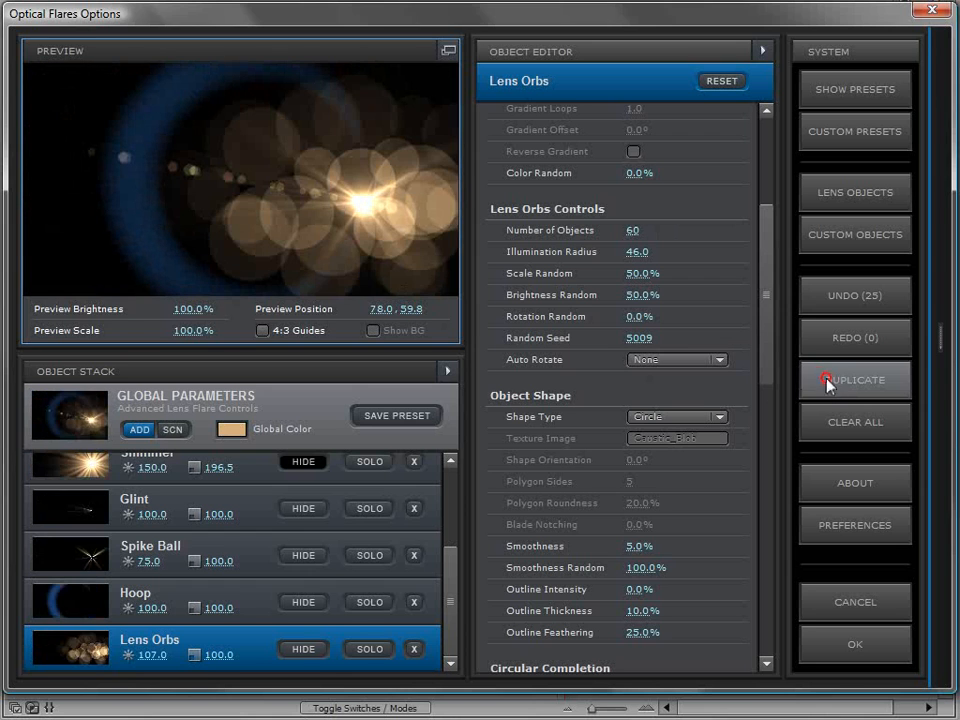
{"action": "left_click_drag", "start_coordinate": [636, 337], "coordinate": [755, 222]}
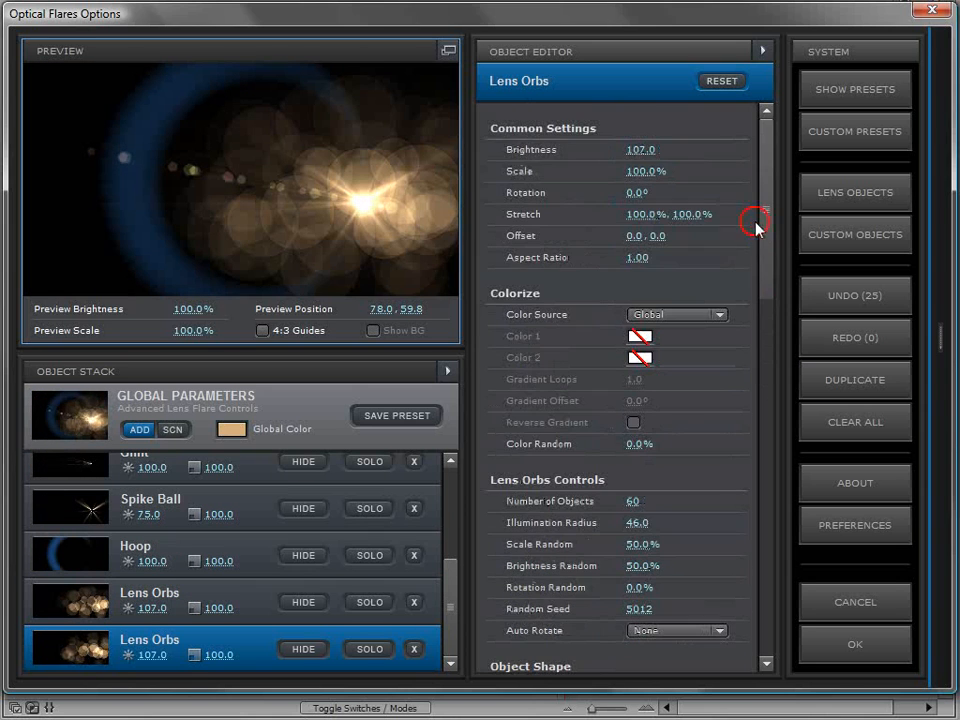
{"action": "left_click_drag", "start_coordinate": [643, 171], "coordinate": [491, 214]}
{"action": "left_click_drag", "start_coordinate": [622, 150], "coordinate": [650, 454]}
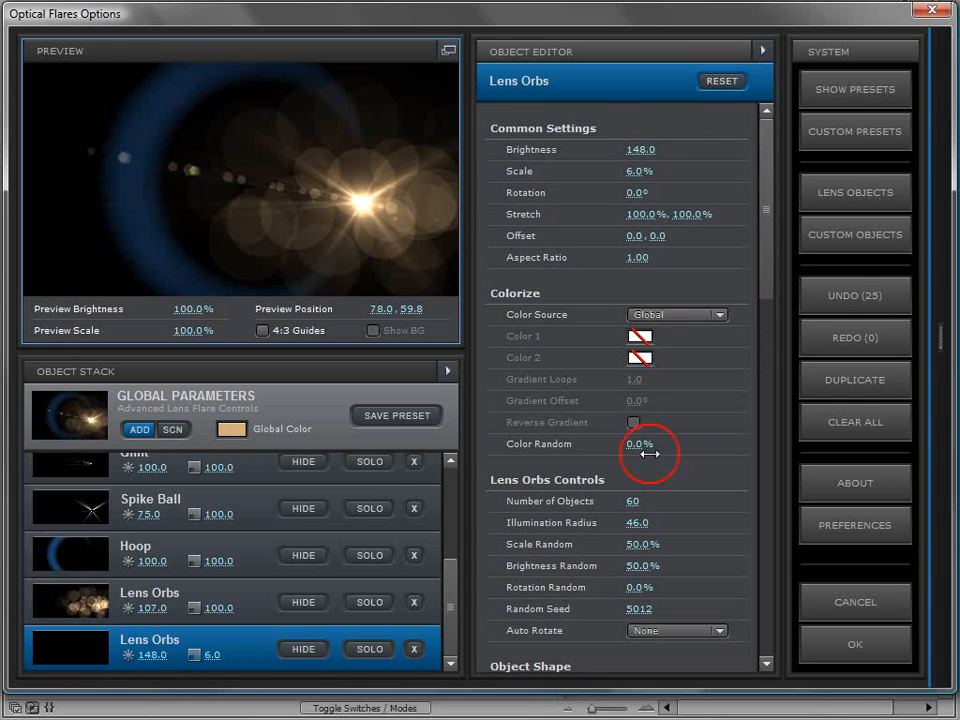
- Set the duplicate Lens Orbs' Number of Objects to 240 and preview the flare at about 75.4, 83.5
{"action": "left_click_drag", "start_coordinate": [633, 504], "coordinate": [700, 504]}
{"action": "left_click_drag", "start_coordinate": [618, 508], "coordinate": [955, 486]}
{"action": "left_click_drag", "start_coordinate": [362, 175], "coordinate": [352, 260]}
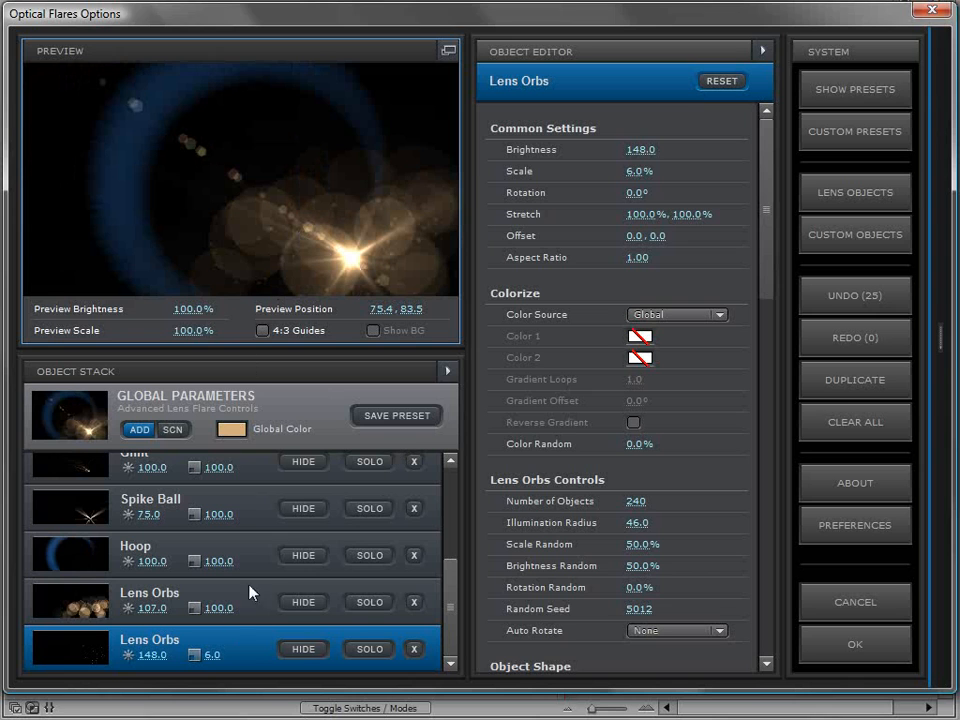
- Delete both Lens Orbs objects from the object stack
{"action": "left_click", "coordinate": [414, 602]}
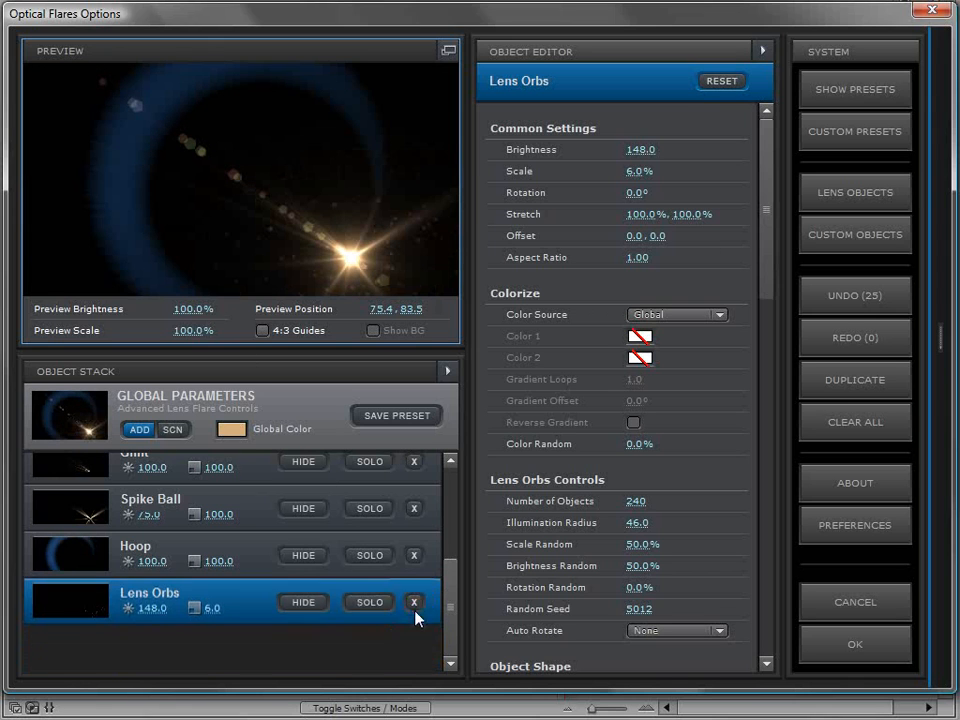
{"action": "left_click", "coordinate": [414, 650]}
- Add a Caustic object, hide the Hoop, and preview the Caustic with the flare at about 67.9, 28.9
{"action": "left_click", "coordinate": [938, 385]}
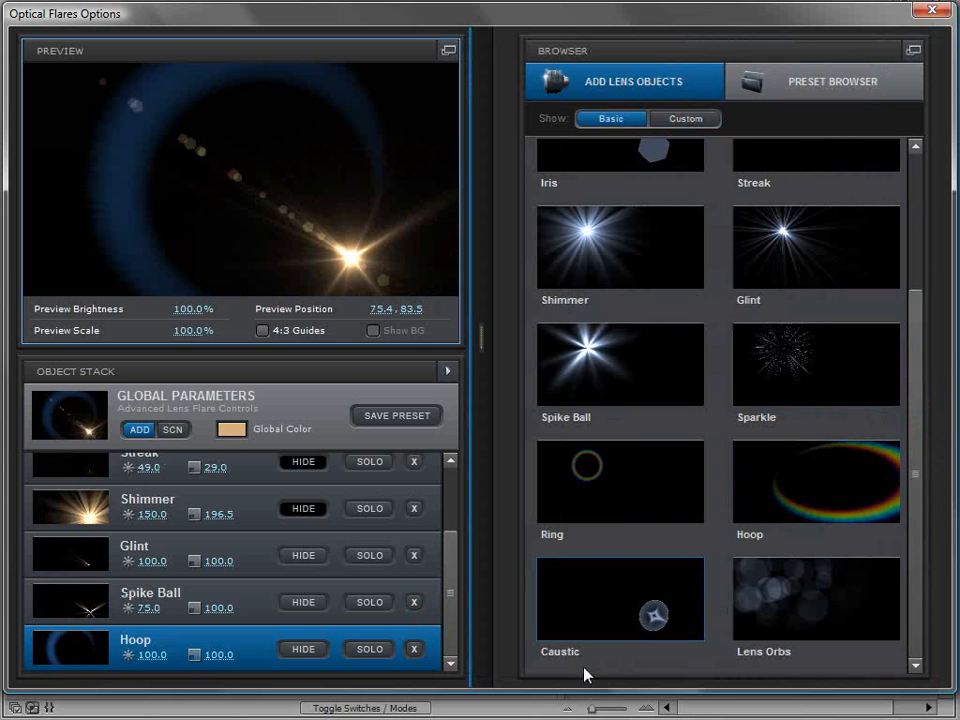
{"action": "left_click", "coordinate": [628, 609]}
{"action": "left_click_drag", "start_coordinate": [326, 242], "coordinate": [108, 243]}
{"action": "left_click", "coordinate": [306, 603]}
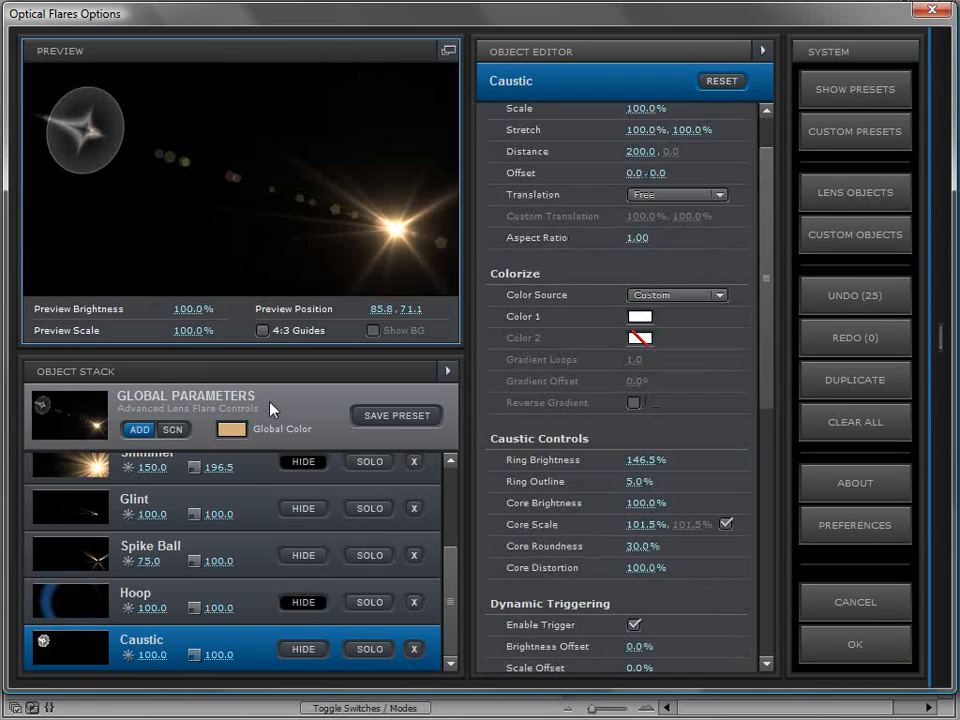
{"action": "left_click_drag", "start_coordinate": [266, 129], "coordinate": [320, 131]}
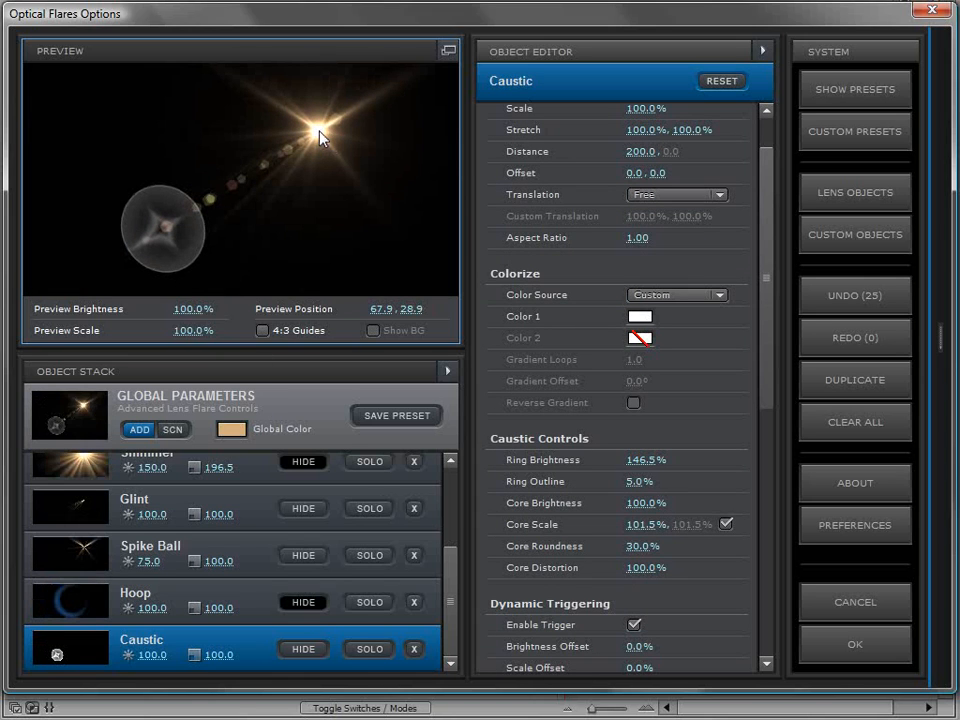